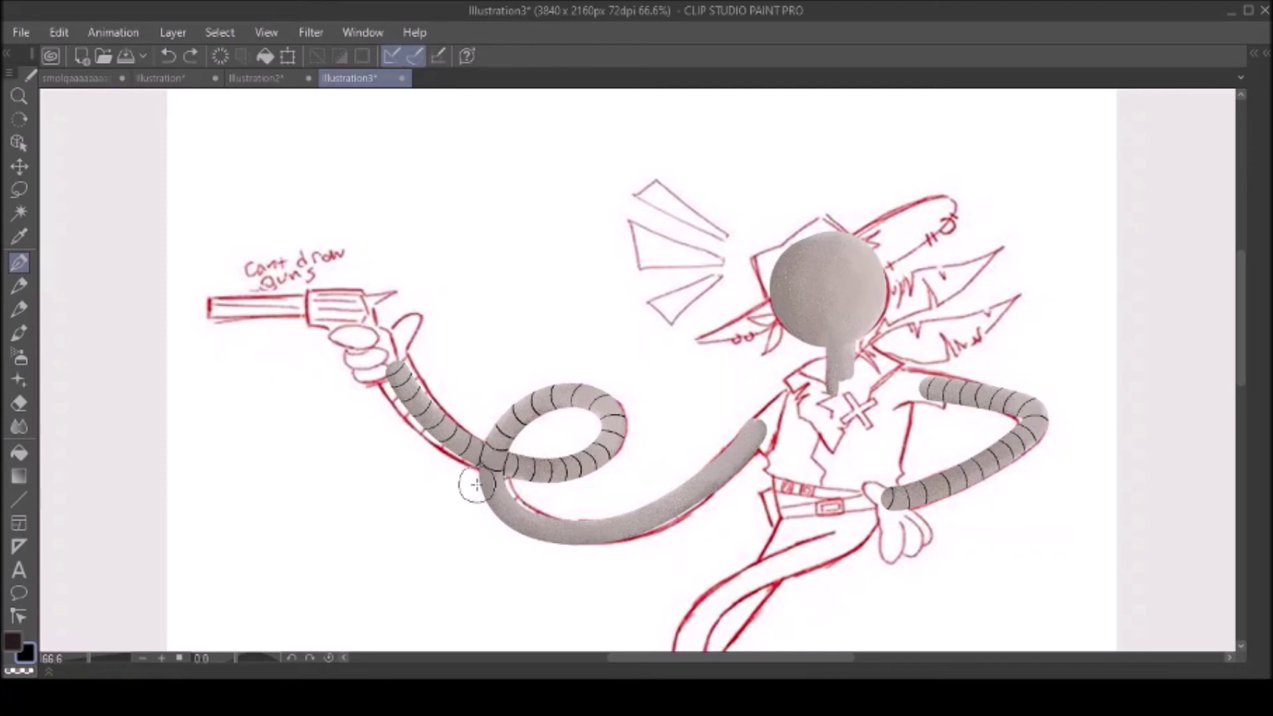
Step: Draw the remaining curved segment lines along the lower part of the long arm and across the neck
key("ctrl+z")
left_click_drag(561, 537, 430, 518)
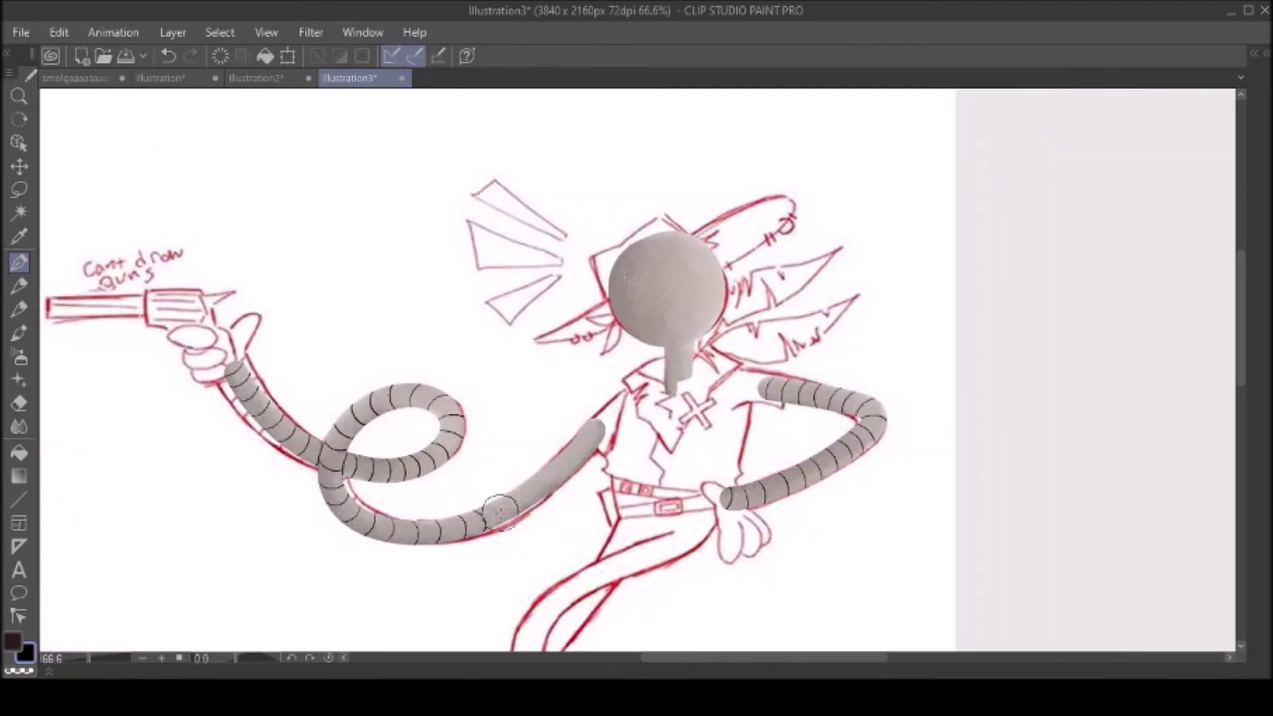
scroll(511, 455, "up", 5)
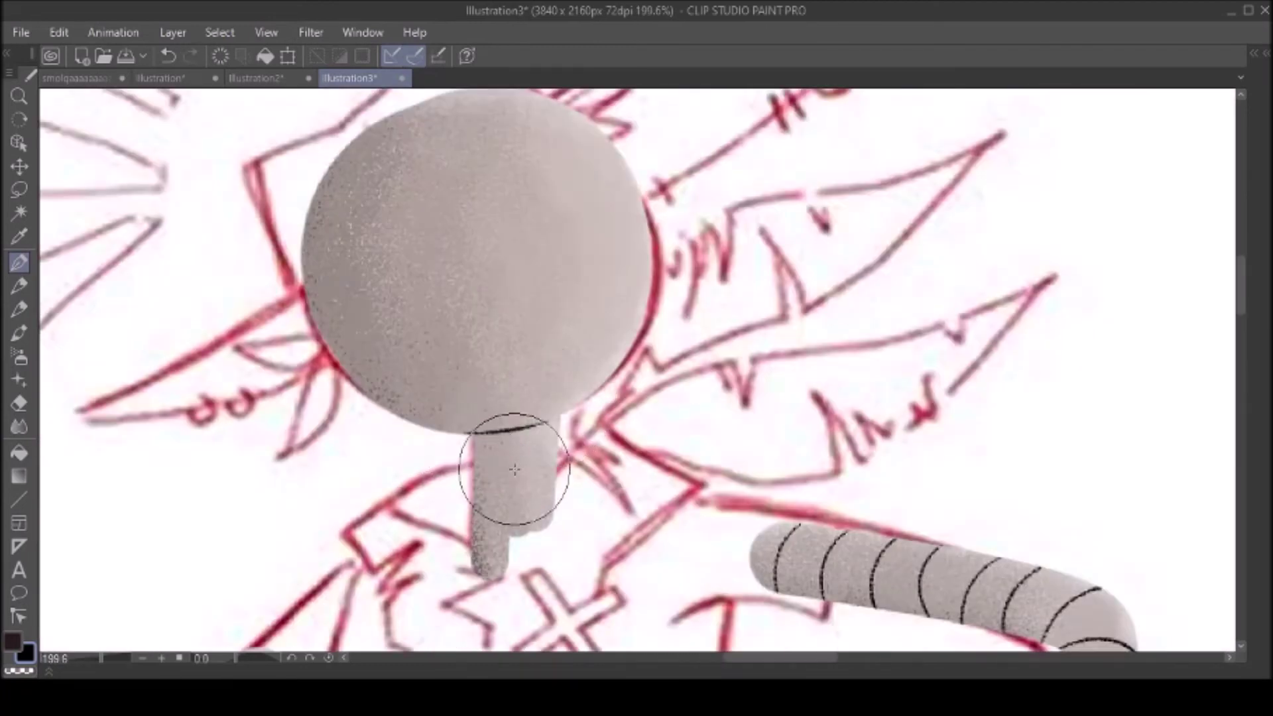
left_click_drag(518, 372, 540, 384)
left_click_drag(404, 517, 426, 526)
scroll(1022, 239, "down", 6)
scroll(1022, 239, "up", 6)
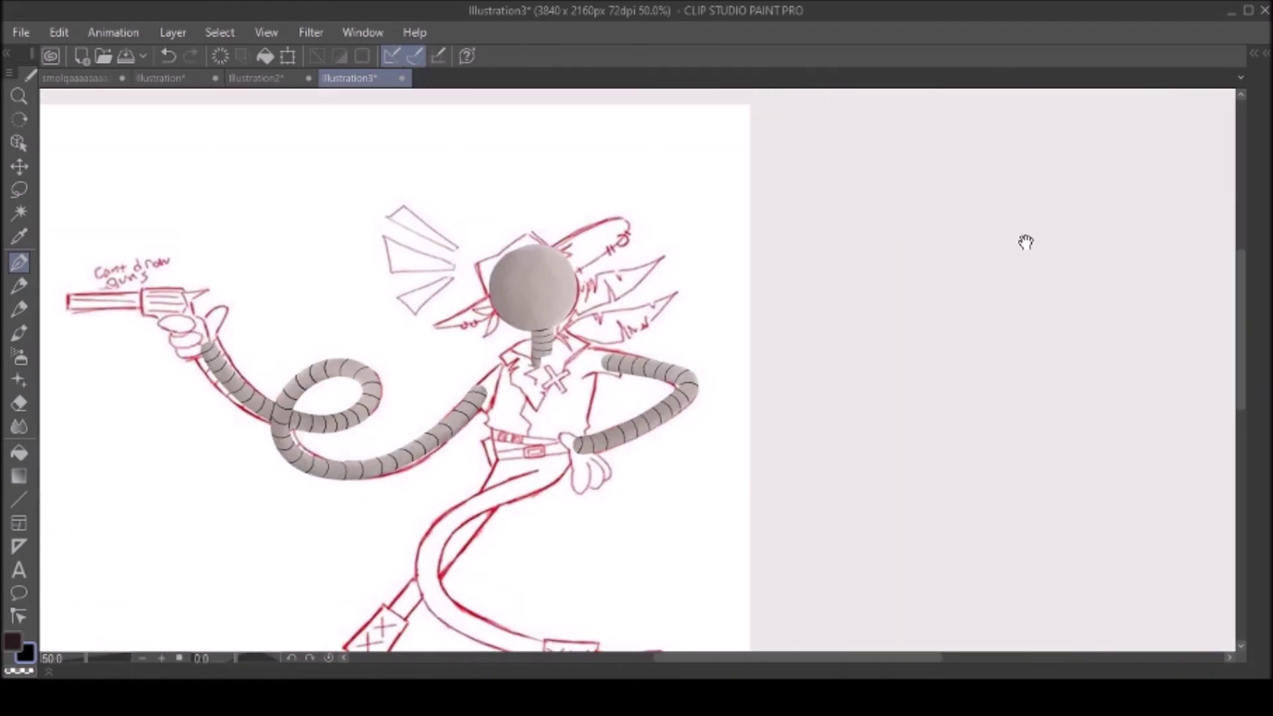
Step: Draw a wide curved grin divided by vertical tooth lines and two slanted black eyes on the round head
left_click_drag(435, 383, 610, 335)
mouse_move(398, 424)
left_mouse_down()
mouse_move(484, 363)
mouse_move(433, 464)
left_mouse_up()
left_click_drag(473, 385, 477, 483)
left_click_drag(513, 377, 531, 488)
left_click_drag(577, 359, 582, 474)
left_click_drag(539, 249, 535, 265)
left_click_drag(536, 312, 569, 287)
scroll(1023, 245, "down", 6)
scroll(1024, 245, "up", 4)
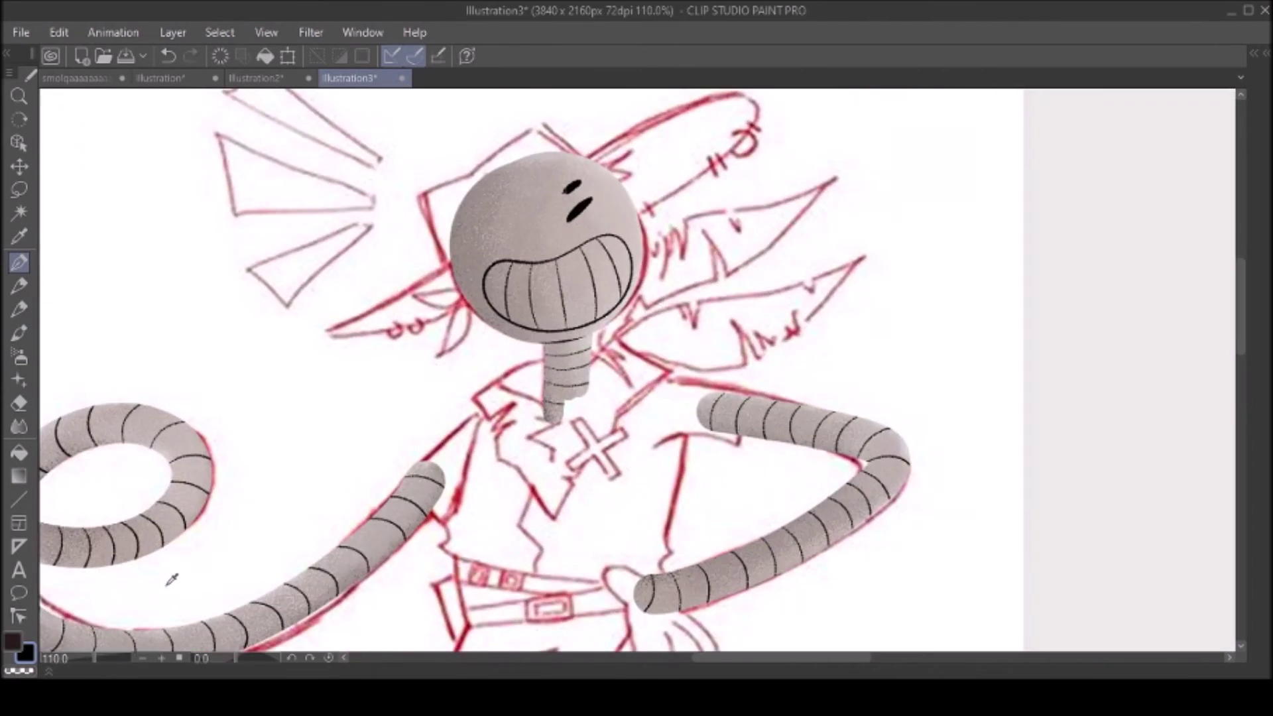
Step: Lighten the line art and upper eye to dark grey, and paint a dark shadow band across the neck below the head
scroll(1039, 243, "down", 2)
scroll(1039, 242, "down", 2)
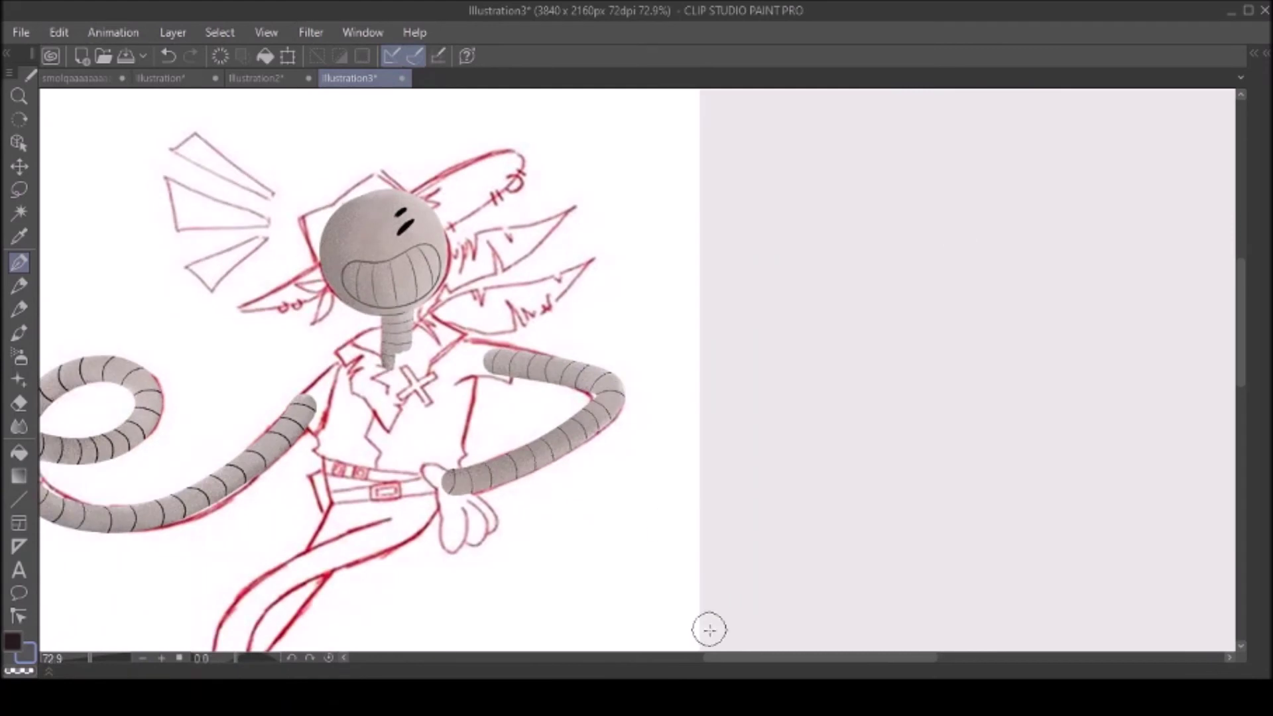
scroll(862, 202, "up", 2)
scroll(624, 256, "up", 3)
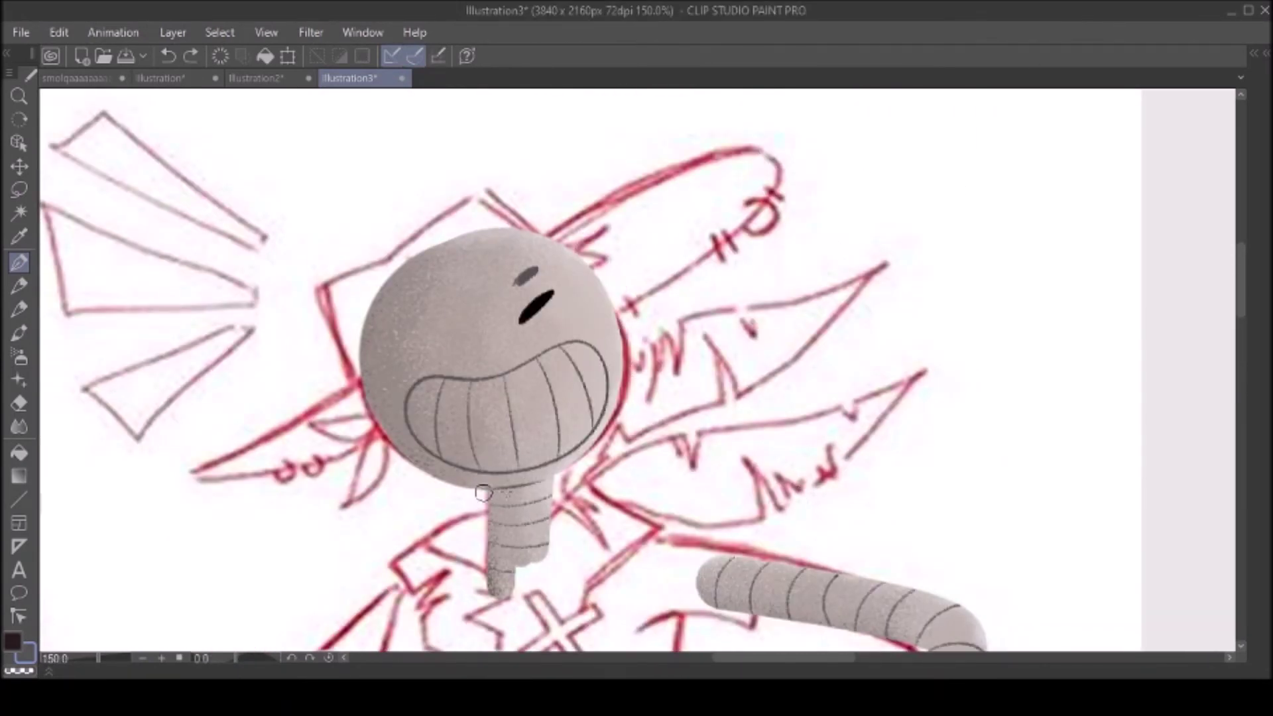
left_click_drag(512, 495, 131, 196)
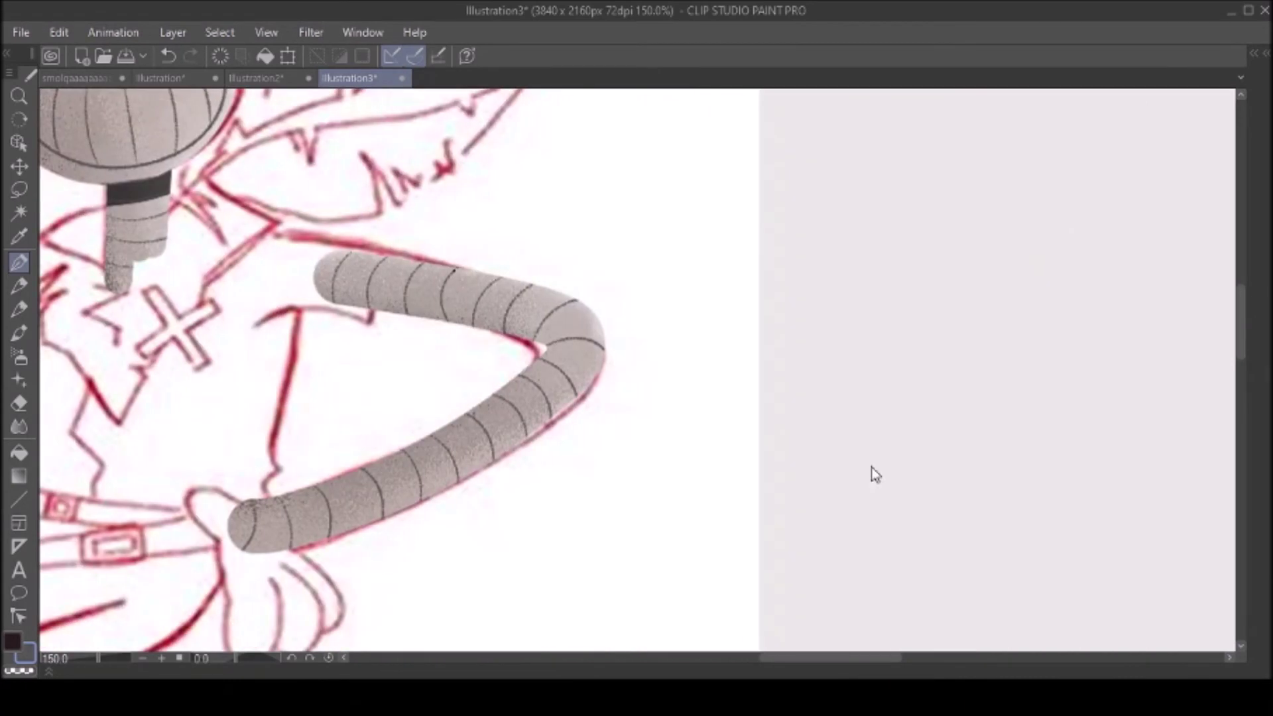
Step: Paint thick dark shadow bands along the segment lines of the bent arm resting on the hip
key("ctrl+z")
left_click_drag(573, 297, 536, 337)
mouse_move(527, 285)
left_mouse_down()
mouse_move(502, 323)
mouse_move(601, 344)
left_mouse_up()
mouse_move(558, 366)
left_mouse_down()
mouse_move(597, 391)
mouse_move(582, 396)
left_mouse_up()
left_click_drag(516, 369, 556, 415)
left_click_drag(498, 392, 533, 435)
left_click_drag(1026, 270, 1140, 197)
left_click_drag(585, 337, 611, 379)
left_click_drag(549, 362, 575, 403)
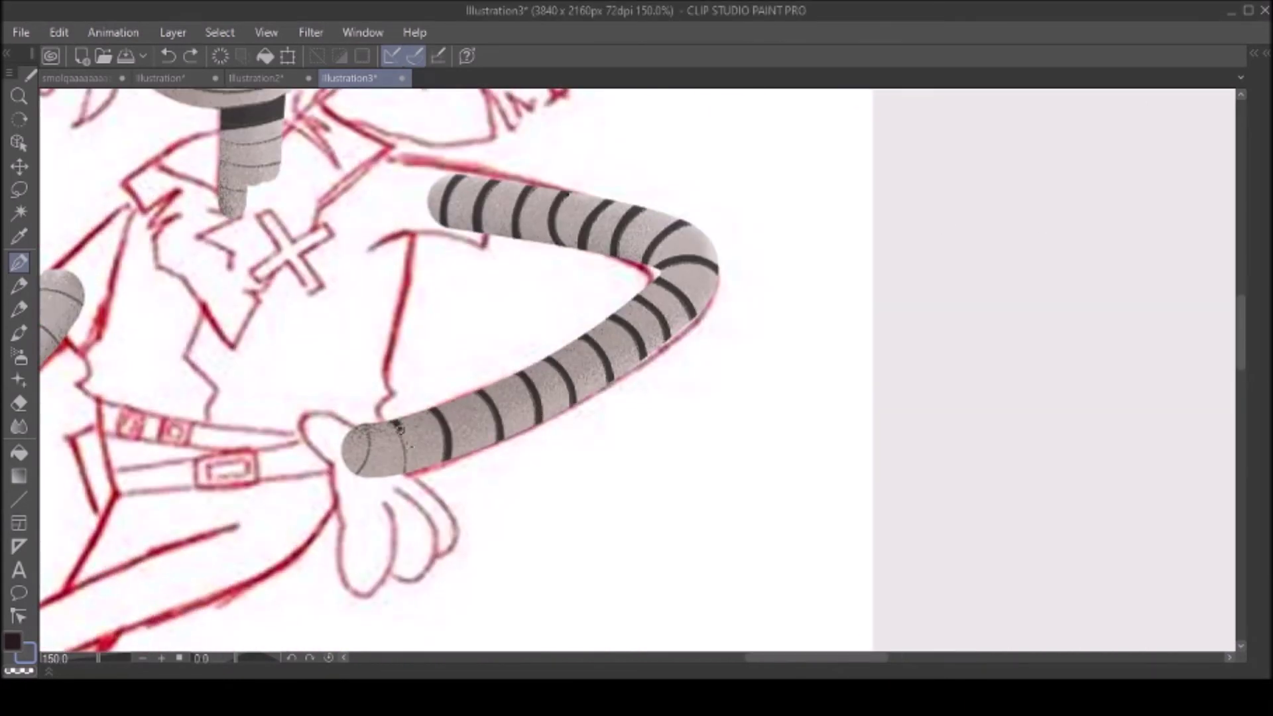
Step: Paint thick dark shadow bands along the segment lines of the long looped arm, from wrist to shoulder
scroll(400, 430, "down", 2)
left_click_drag(120, 264, 419, 310)
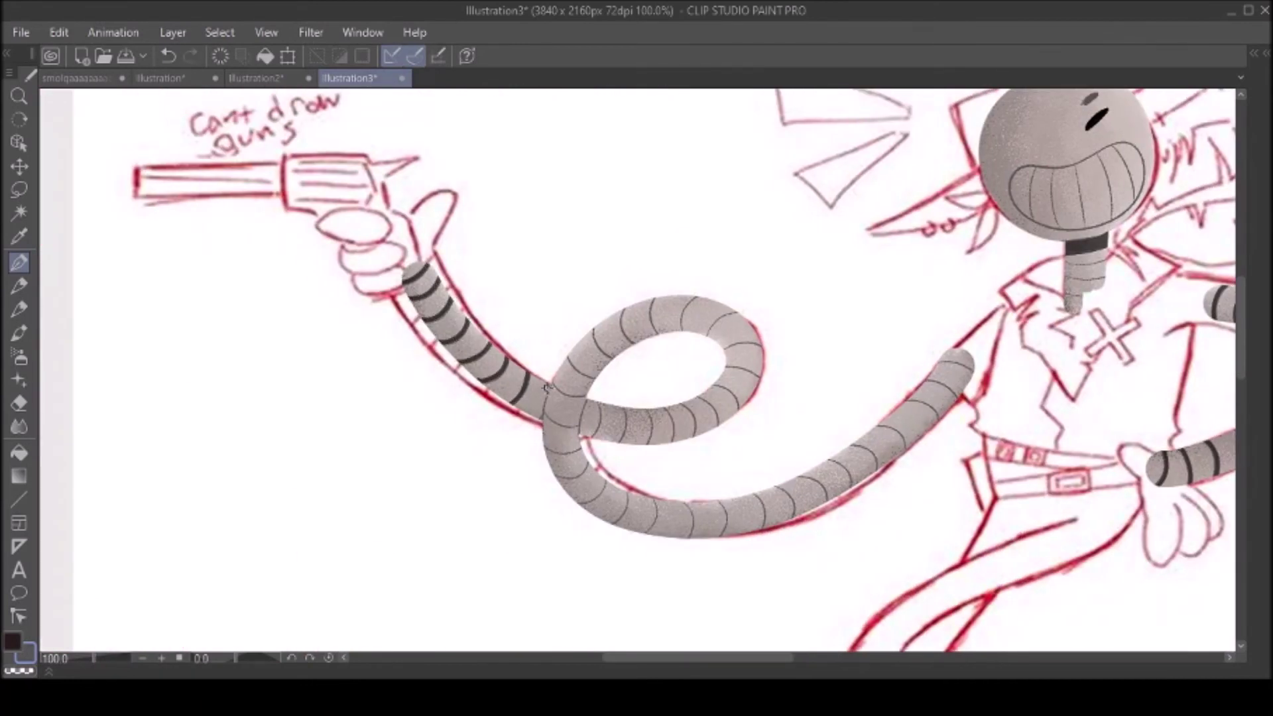
left_click_drag(546, 388, 385, 406)
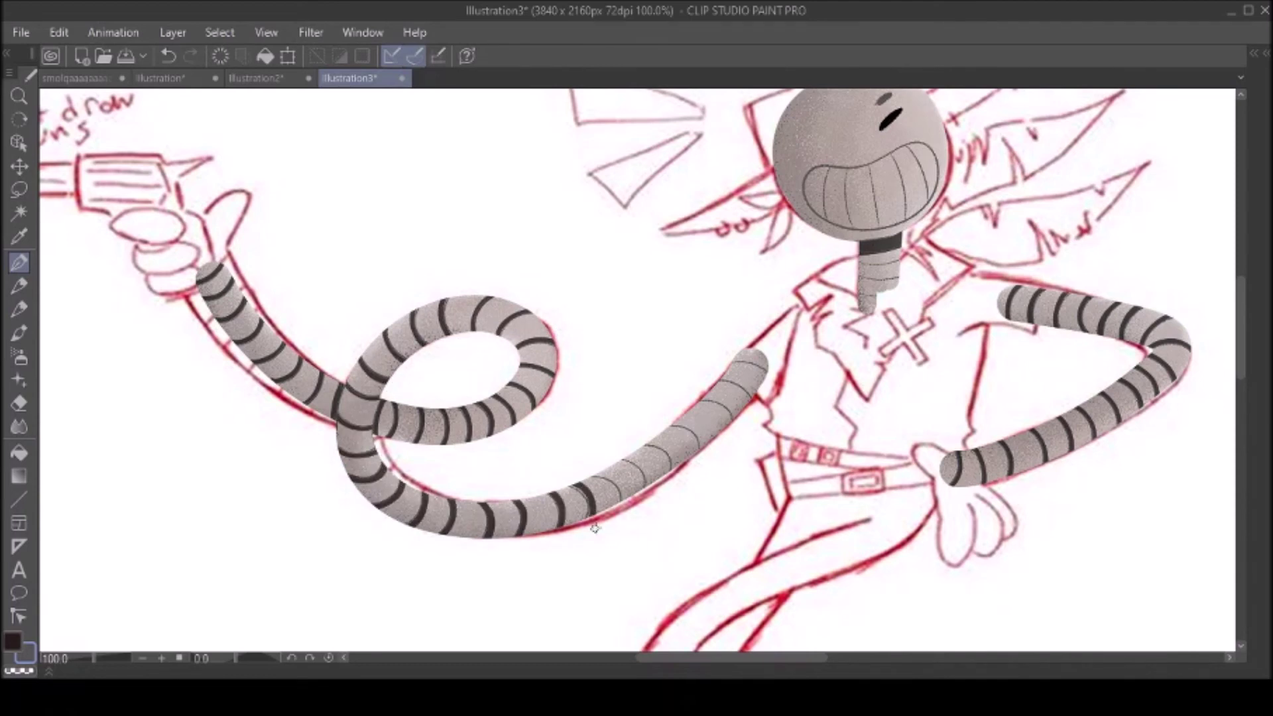
left_click_drag(581, 488, 366, 473)
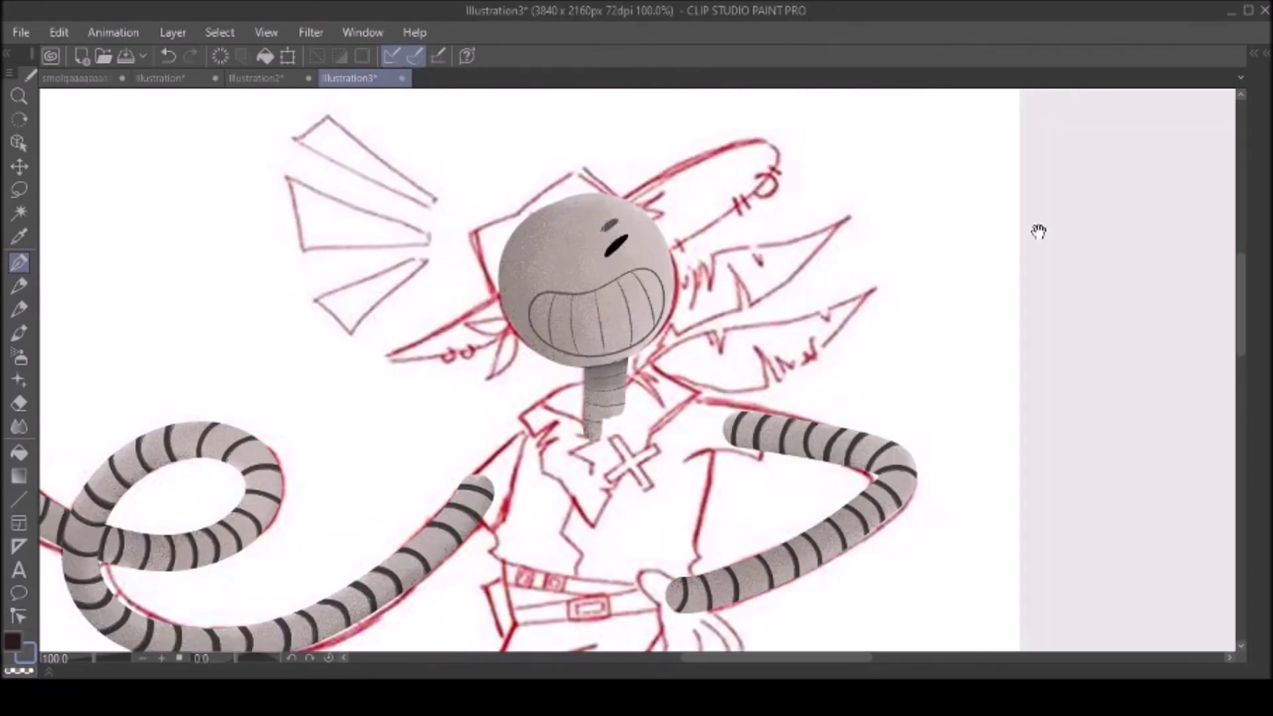
Step: Soften the dark bands on the neck and both arms into subtle grey shading
scroll(1035, 235, "up", 3)
scroll(1031, 247, "down", 4)
scroll(462, 299, "up", 6)
scroll(462, 299, "down", 6)
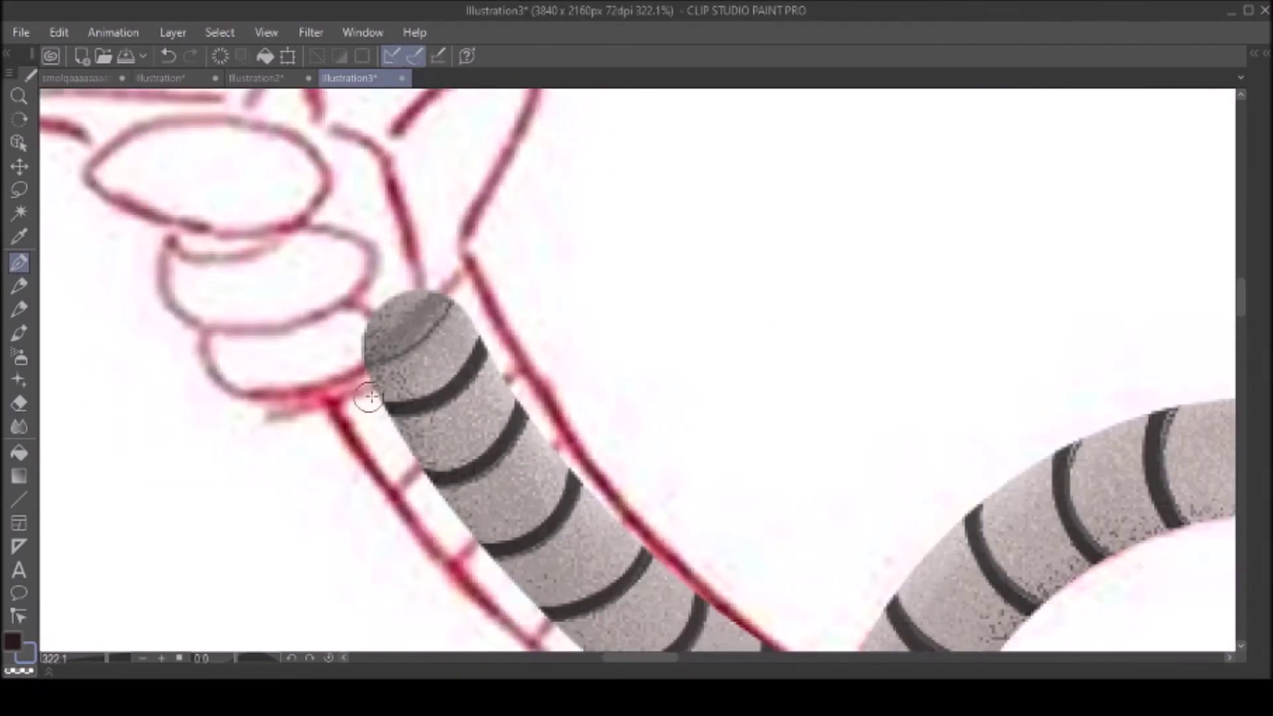
scroll(1026, 236, "up", 1)
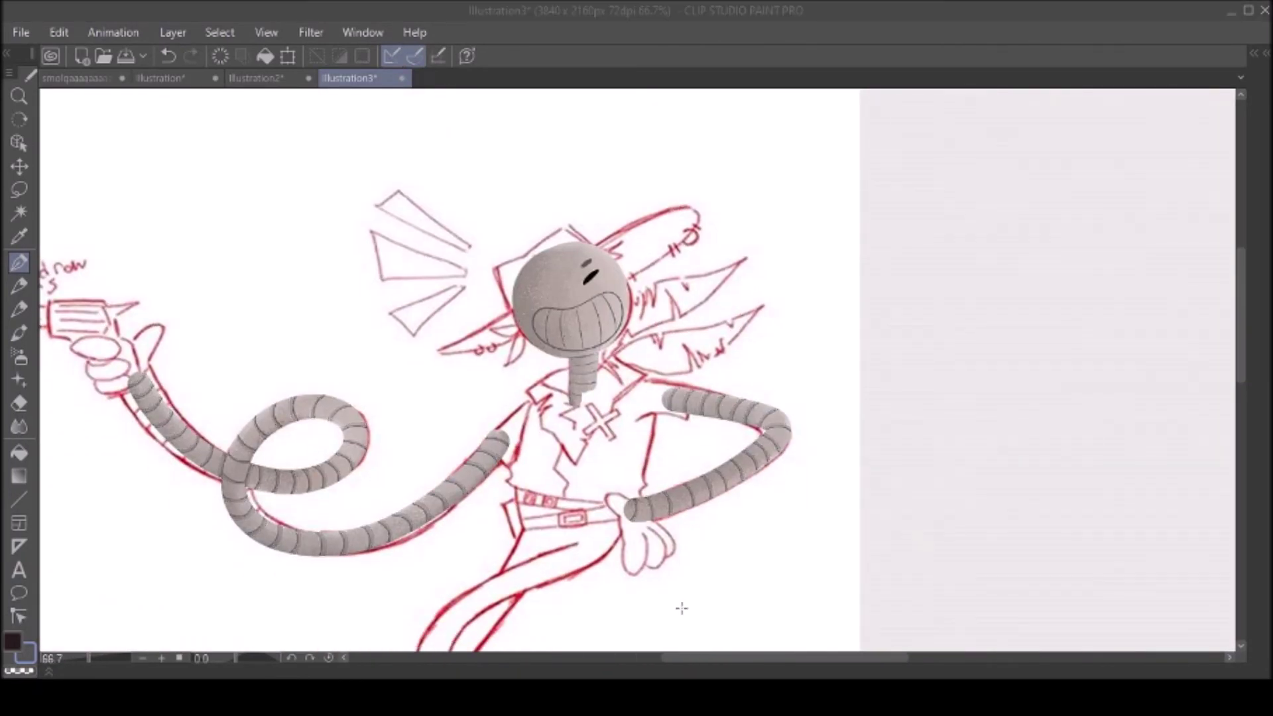
Step: Paint shadows on the neck under the chin and beside the point where the long arm crosses itself
scroll(581, 377, "up", 4)
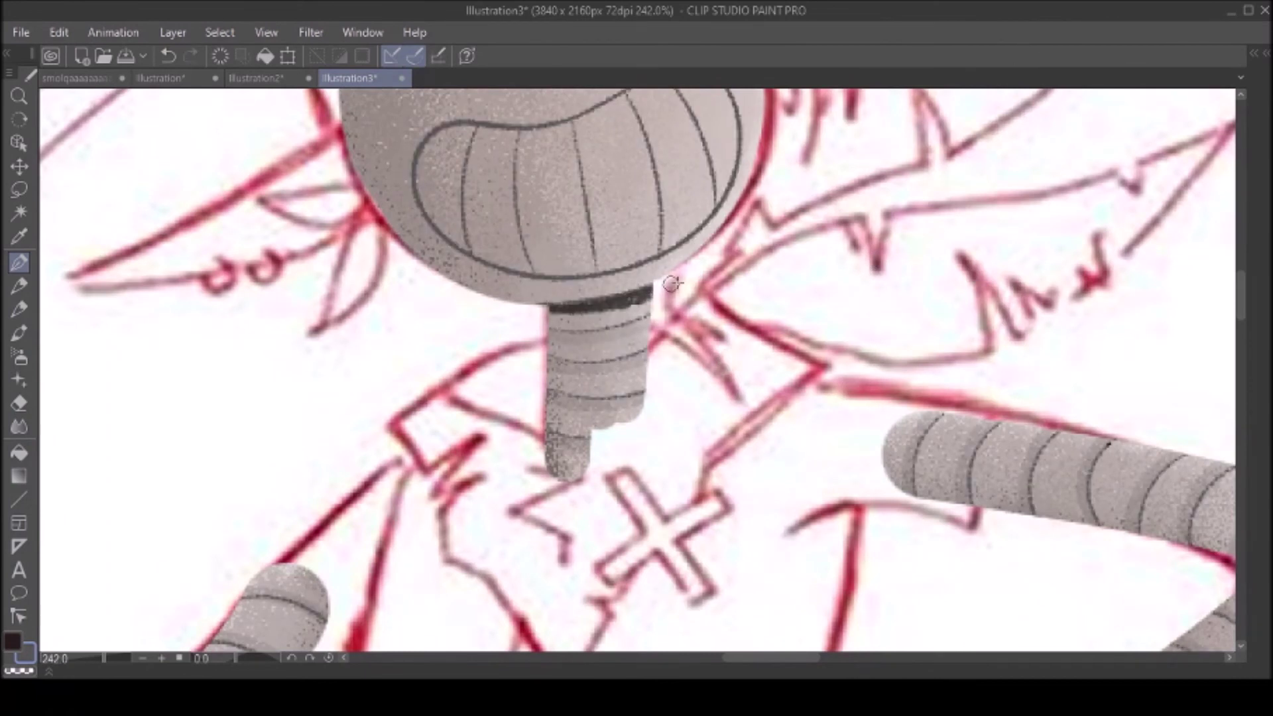
scroll(1023, 261, "down", 4)
scroll(681, 317, "up", 3)
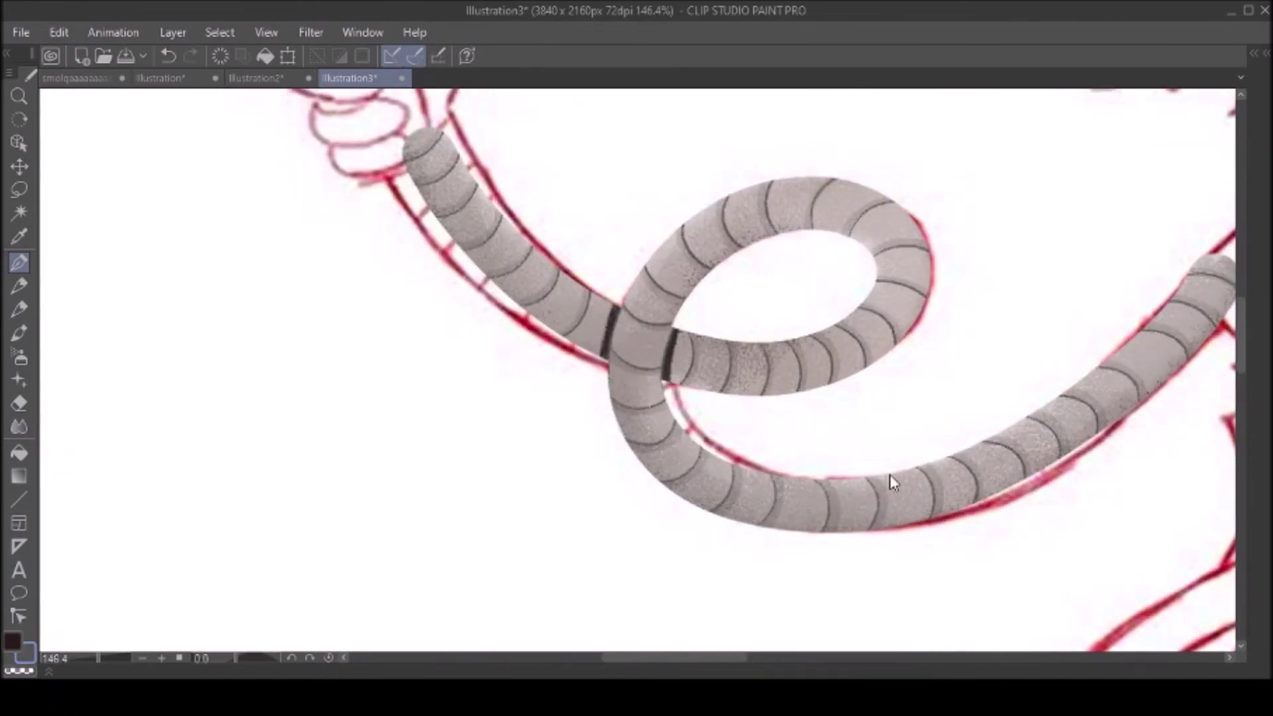
key("ctrl+z")
scroll(1032, 305, "down", 3)
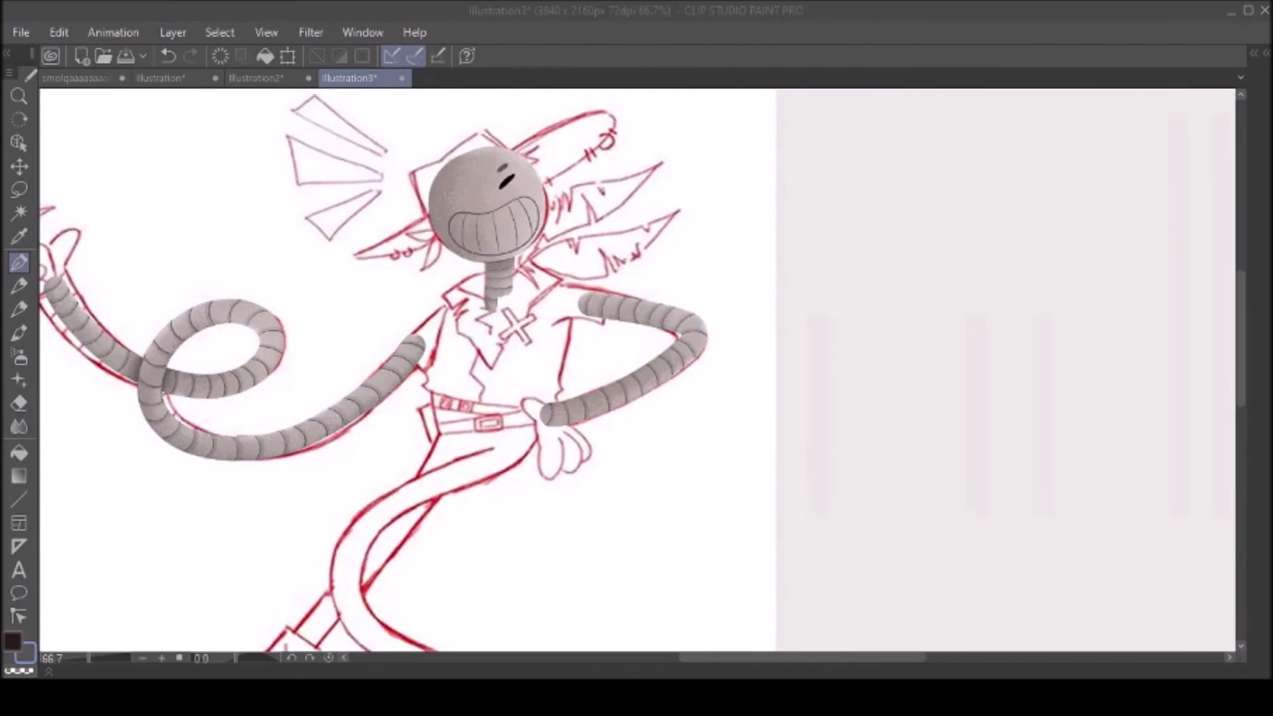
Step: Paint light grey highlights along the outer edges of the head and both arms
left_click_drag(858, 333, 1009, 398)
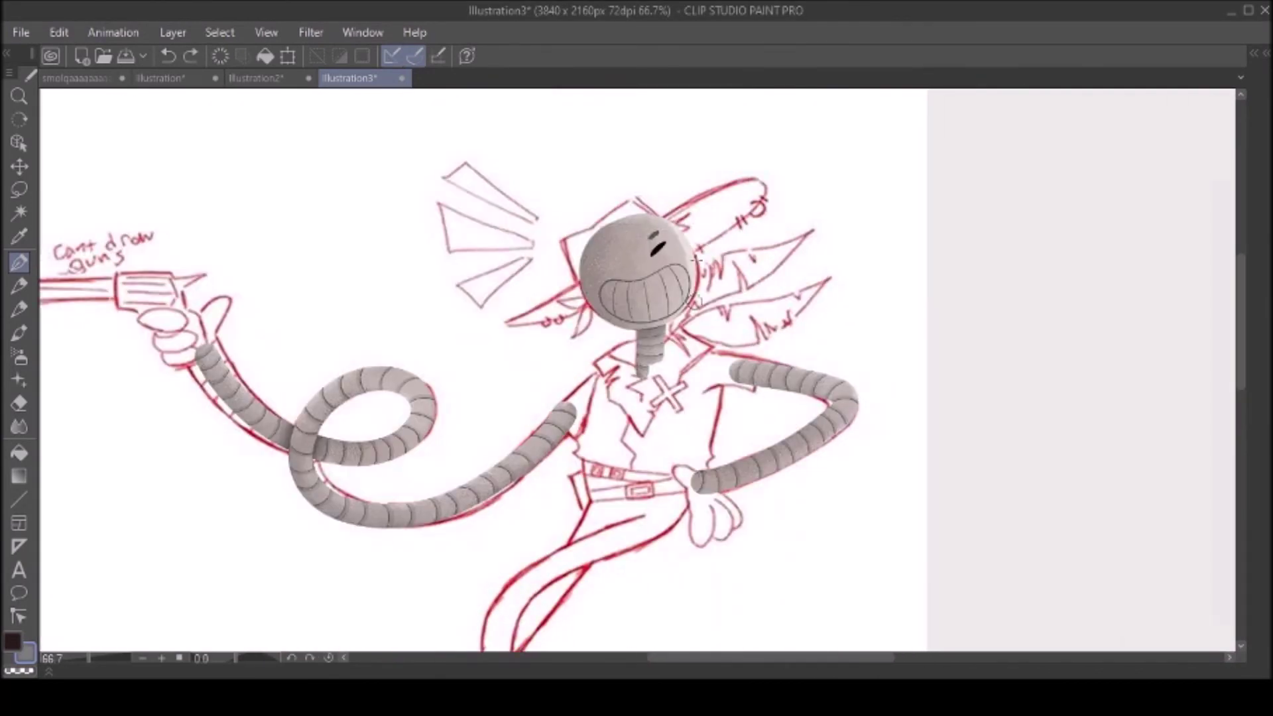
left_click_drag(672, 254, 555, 305)
left_click_drag(701, 509, 850, 443)
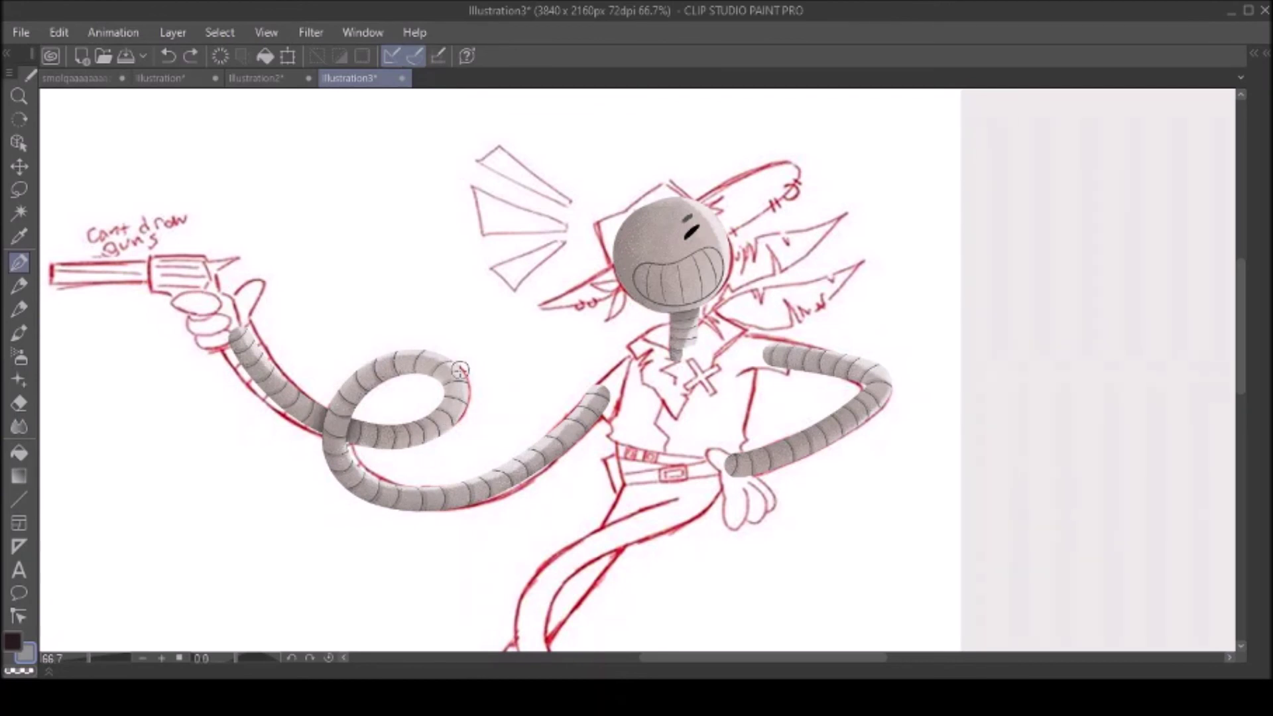
left_click_drag(593, 403, 317, 403)
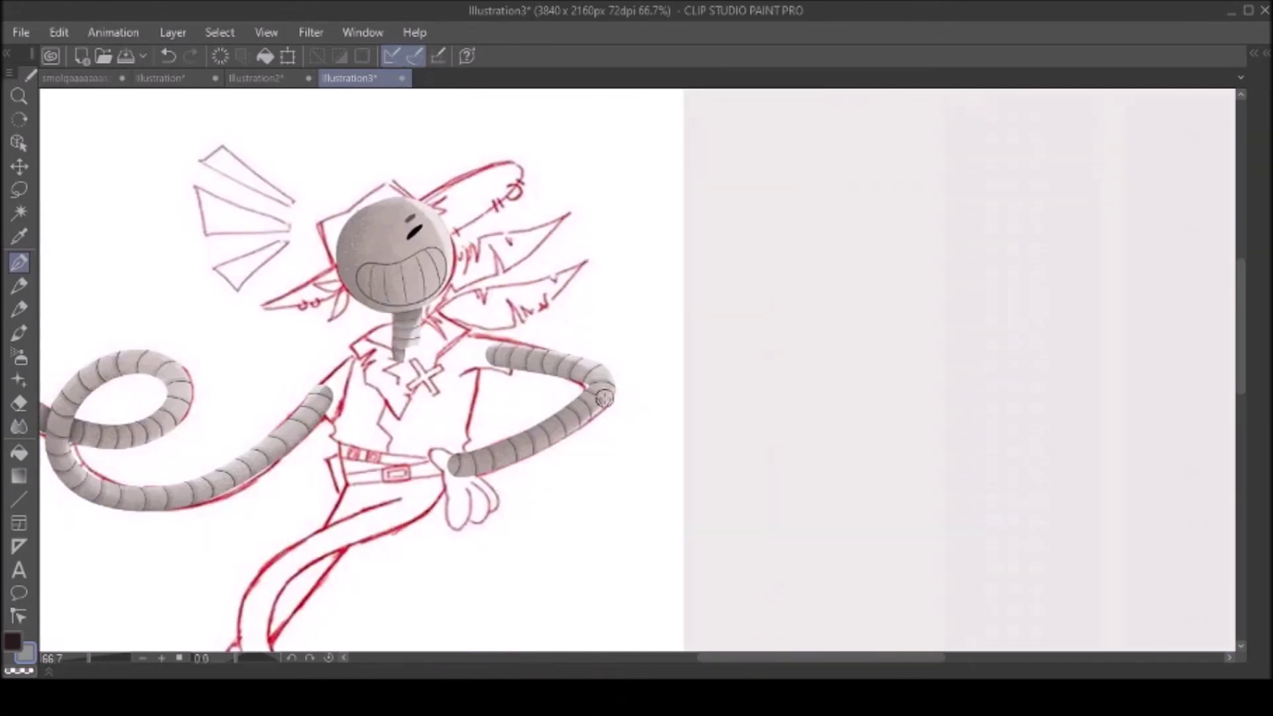
Step: Fill the grin's teeth with off-white inside the mouth outline
key("ctrl+plus")
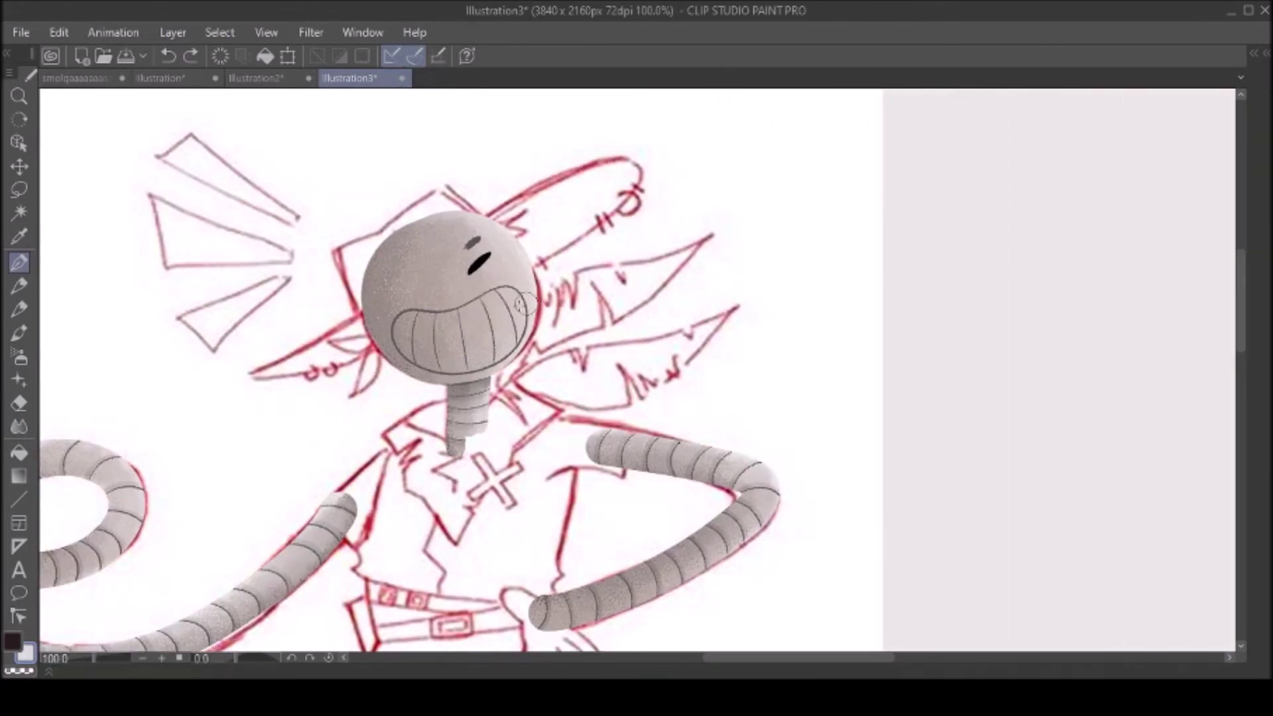
scroll(462, 335, "up", 4)
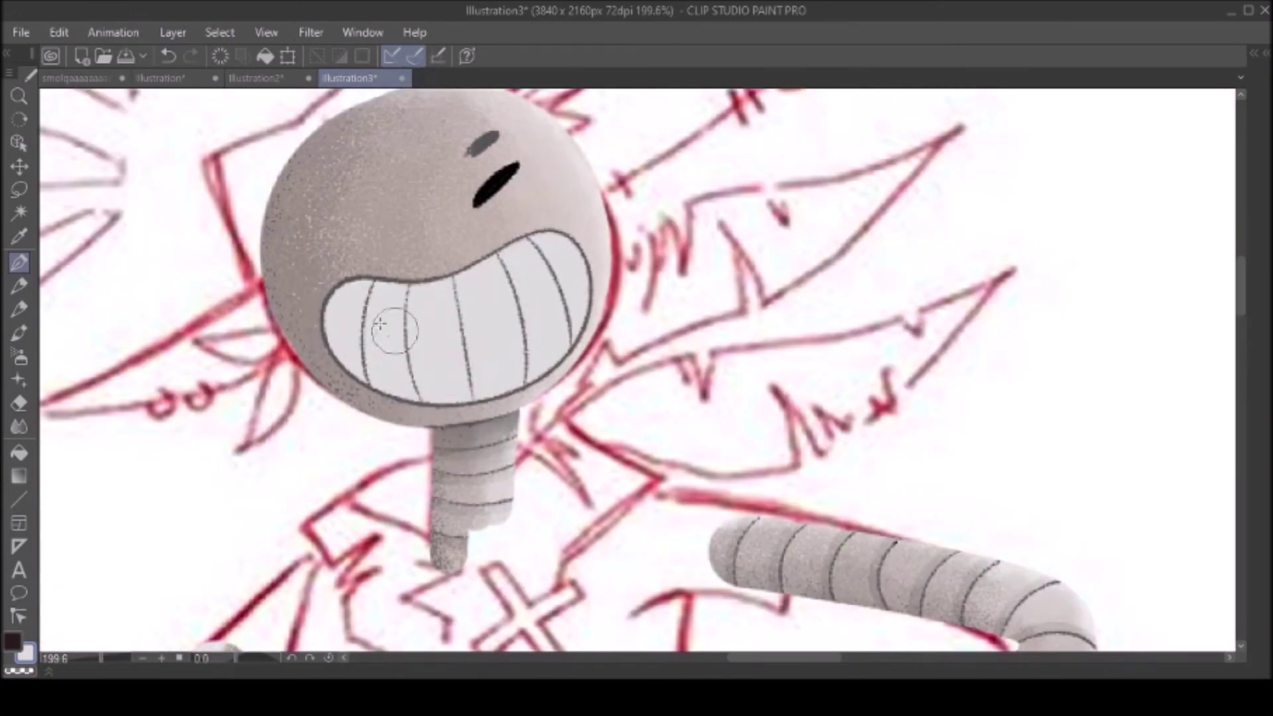
key("ctrl+minus")
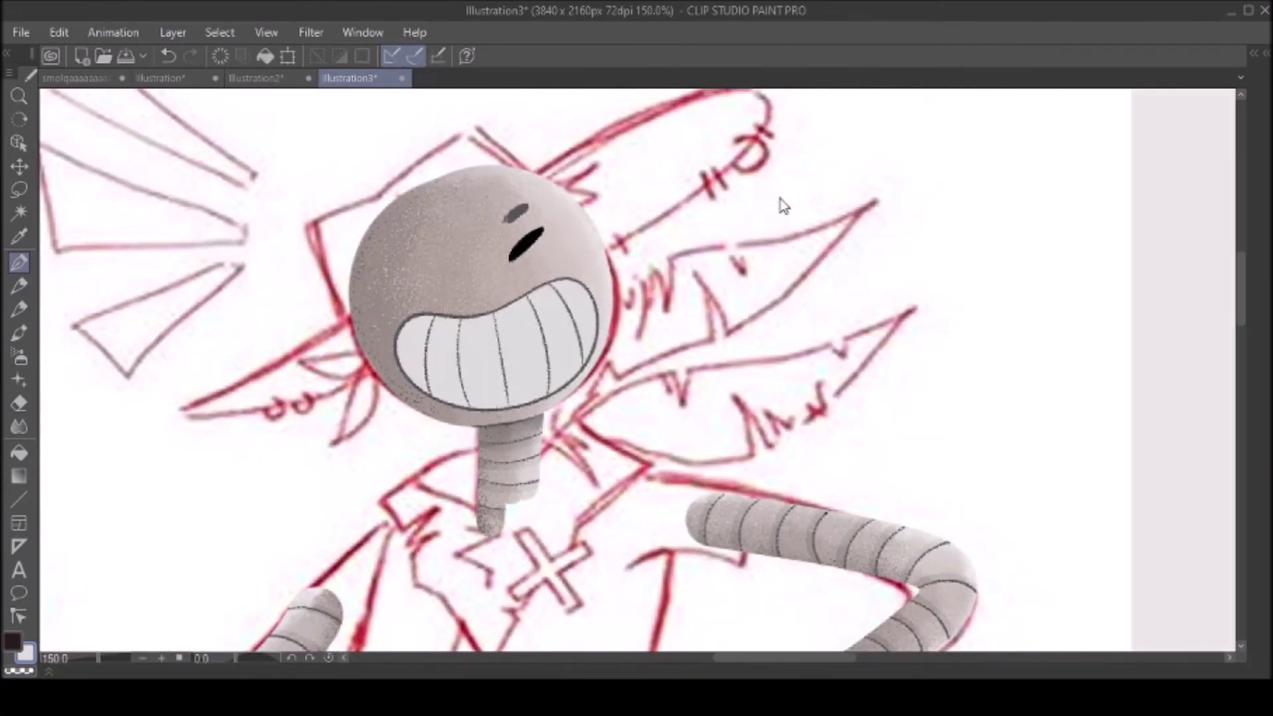
Step: Undo the hard-edged tooth shading and shade the teeth with soft, textured grey strokes instead
left_click_drag(583, 311, 404, 371)
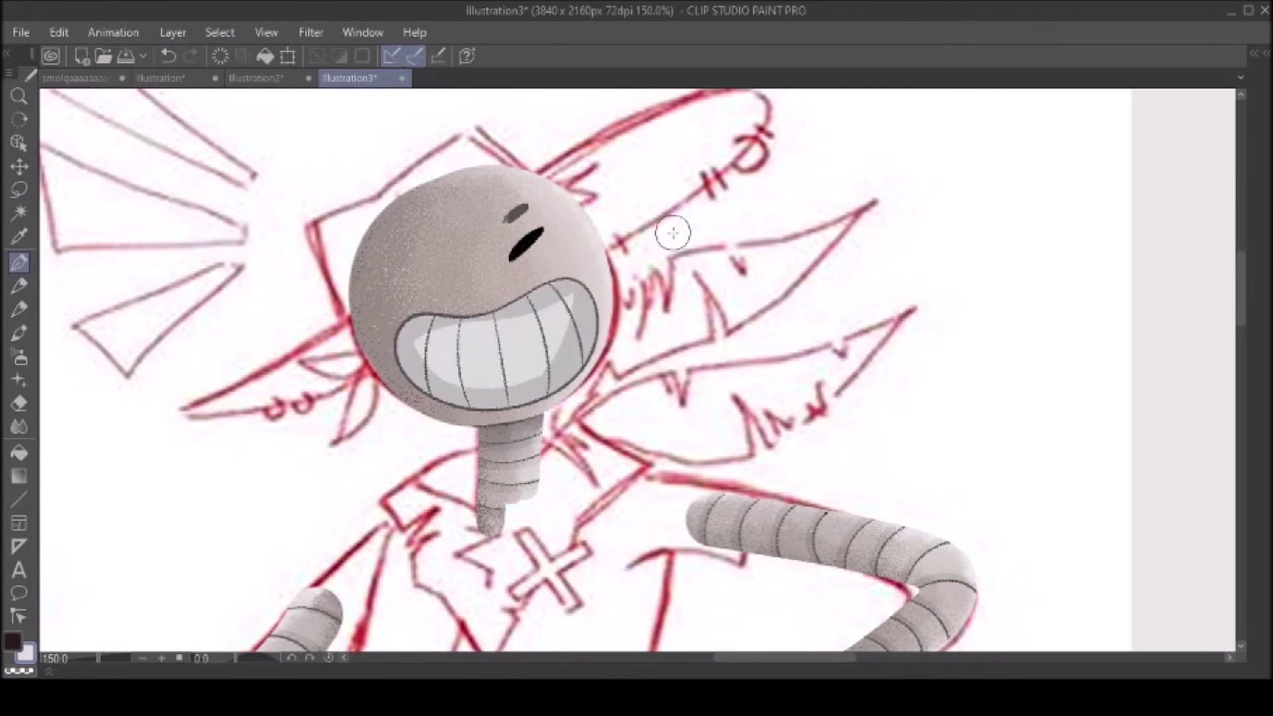
key("ctrl+z")
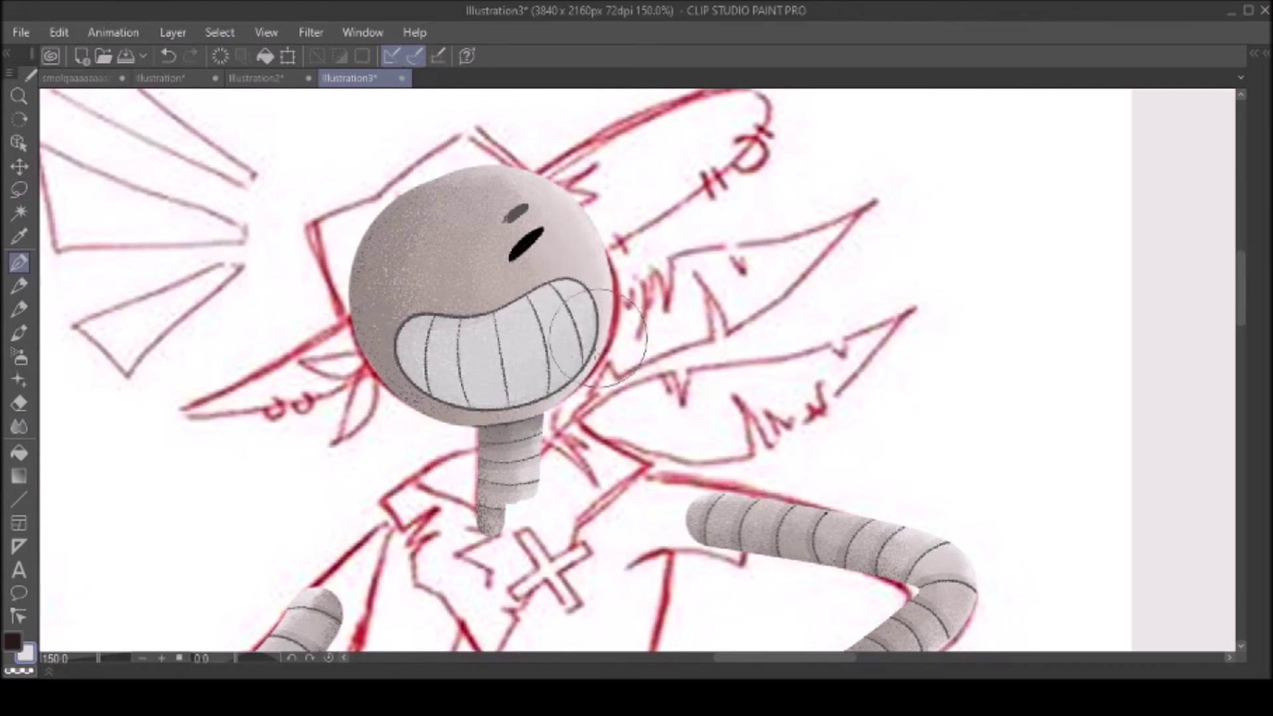
left_click_drag(425, 319, 464, 405)
mouse_move(504, 311)
left_mouse_down()
mouse_move(564, 372)
mouse_move(544, 391)
left_mouse_up()
left_click_drag(457, 318, 458, 390)
Step: Paint the hand resting on the hip as a solid light grey glove over the sketch
scroll(1072, 366, "down", 3)
scroll(1057, 239, "down", 4)
scroll(1028, 233, "up", 3)
scroll(1029, 232, "down", 2)
scroll(611, 360, "up", 3)
mouse_move(544, 284)
left_mouse_down()
mouse_move(584, 382)
mouse_move(677, 301)
mouse_move(623, 398)
left_mouse_up()
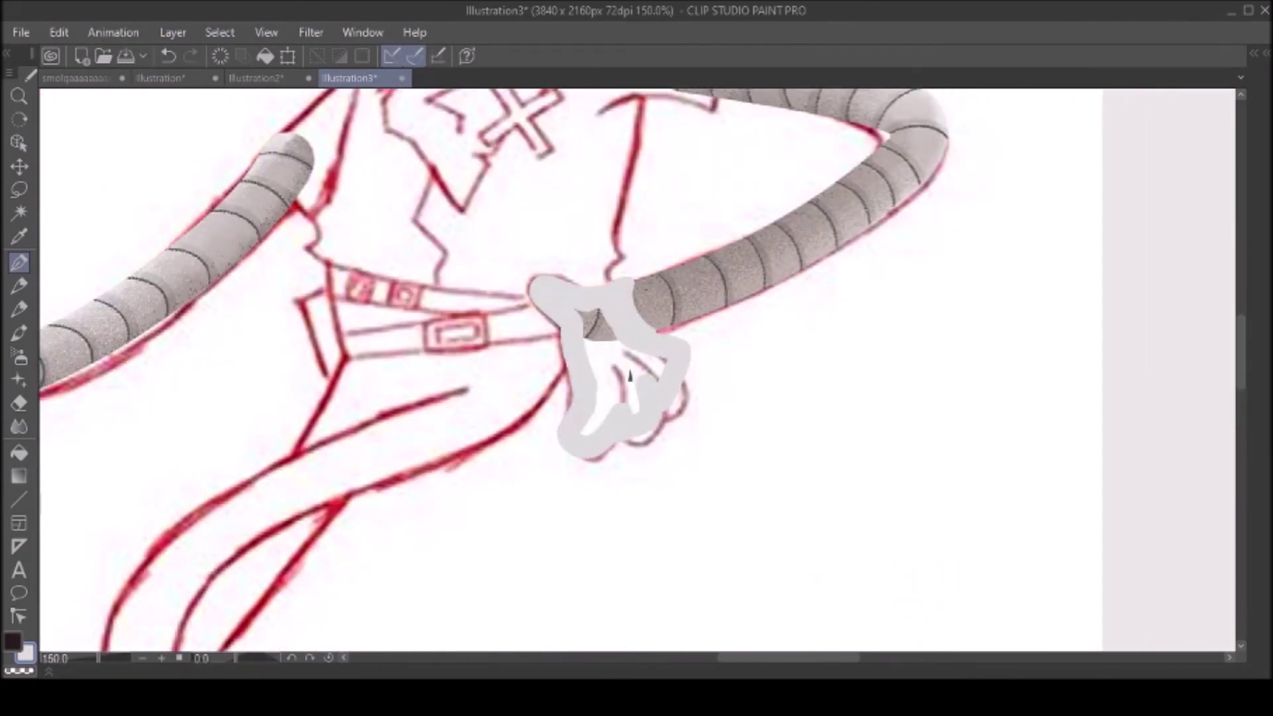
left_click_drag(597, 332, 626, 405)
mouse_move(636, 298)
left_mouse_down()
mouse_move(611, 427)
mouse_move(625, 270)
mouse_move(640, 325)
left_mouse_up()
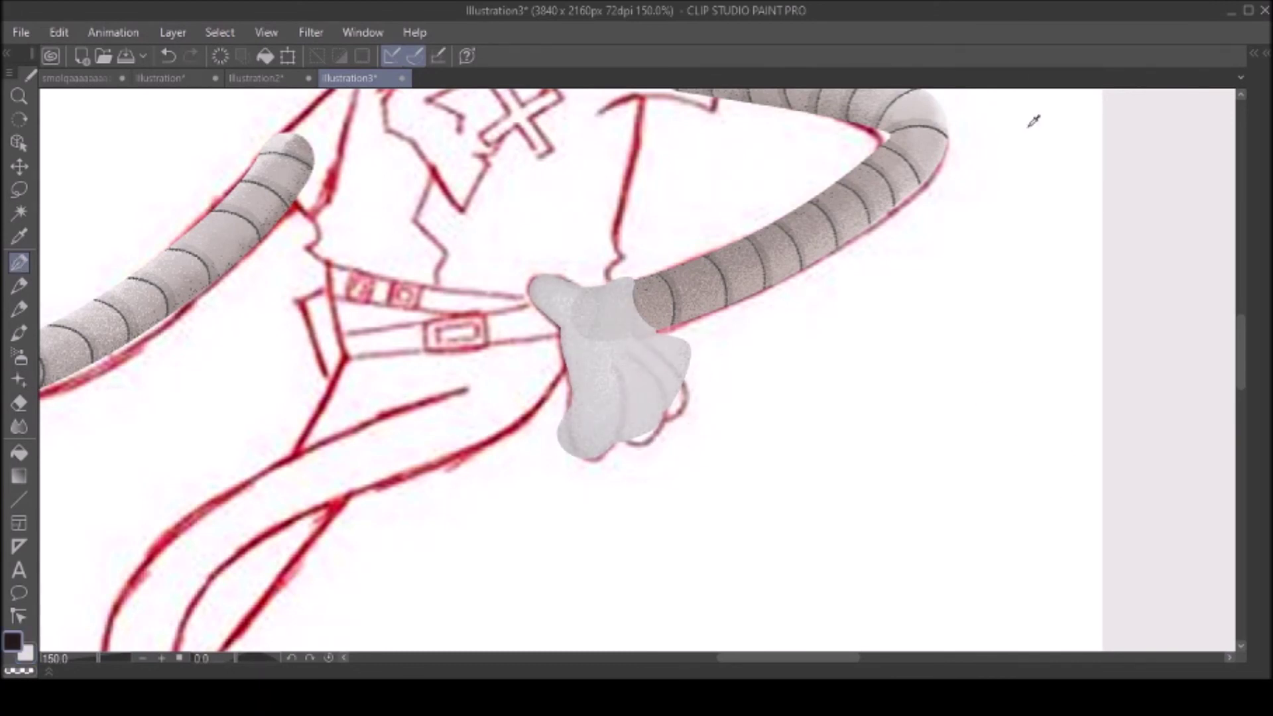
Step: Draw thin black cuff and finger lines on the glove at the hip
left_click_drag(614, 282, 635, 320)
left_click_drag(629, 391, 620, 443)
left_click_drag(666, 376, 668, 413)
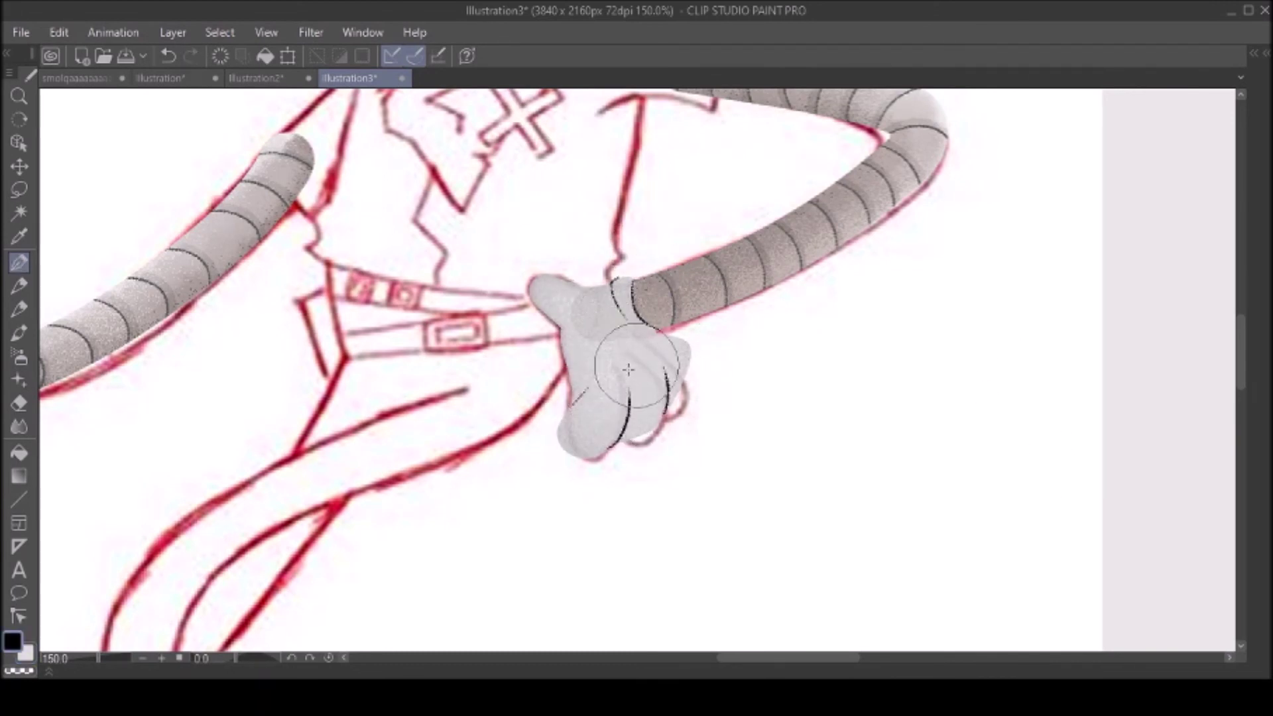
Step: Paint the gun-holding hand as a solid light grey glove at the end of the long arm
scroll(1031, 298, "down", 4)
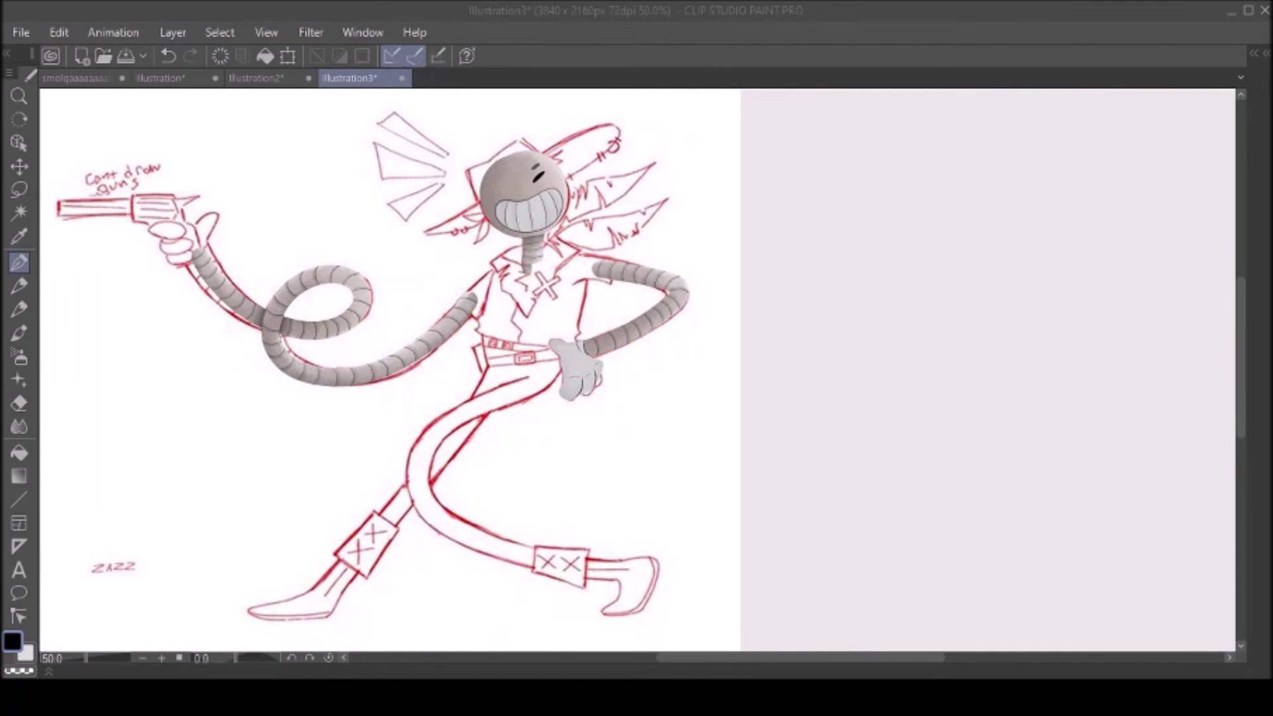
left_click_drag(966, 163, 1008, 143)
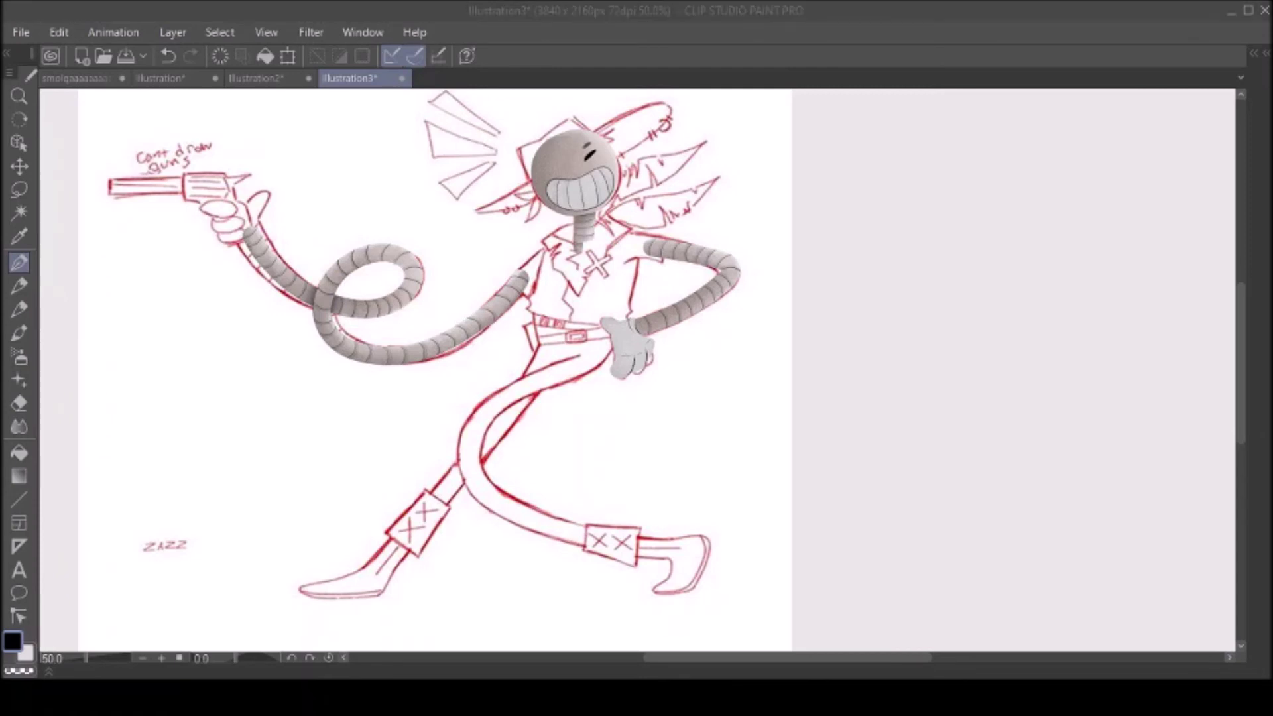
left_click_drag(1034, 244, 1233, 344)
scroll(459, 309, "up", 5)
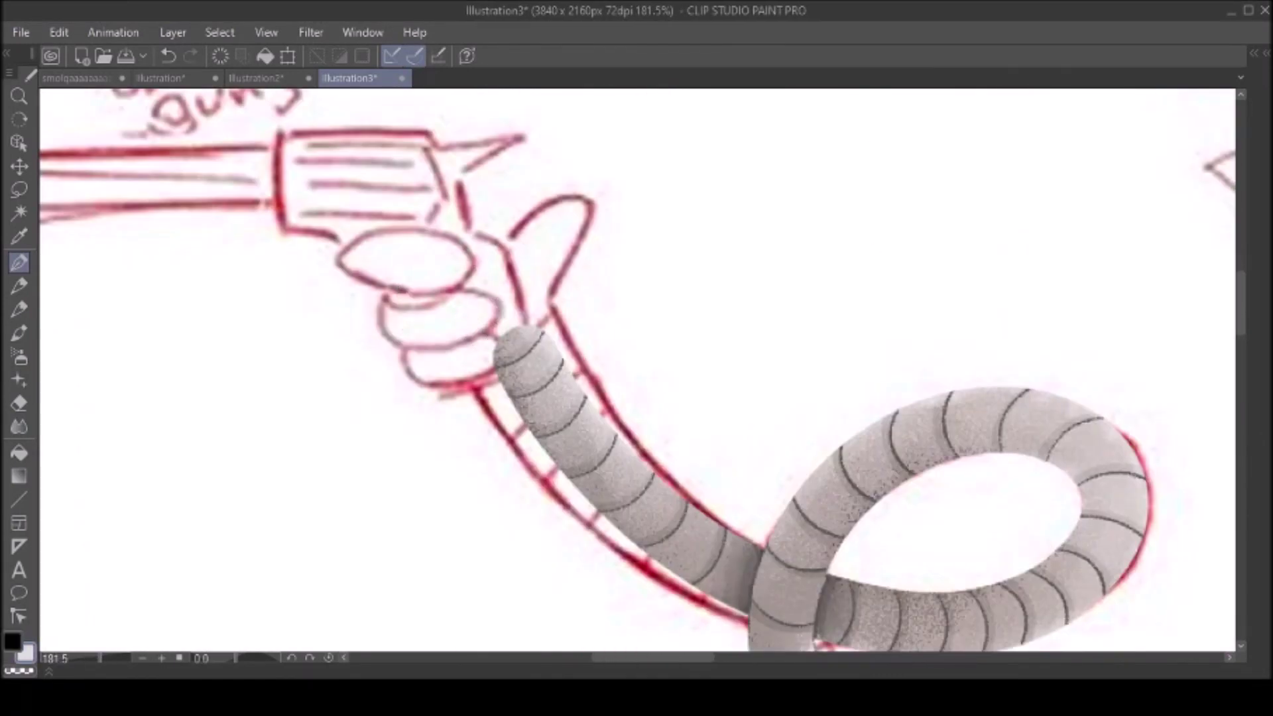
mouse_move(443, 247)
left_mouse_down()
mouse_move(378, 328)
mouse_move(483, 371)
mouse_move(560, 371)
mouse_move(448, 232)
left_mouse_up()
mouse_move(544, 218)
left_mouse_down()
mouse_move(483, 426)
mouse_move(504, 372)
left_mouse_up()
Step: Draw thin black lines separating the fingers of the gun-holding glove
key("p")
left_click_drag(368, 292, 451, 288)
mouse_move(383, 352)
left_mouse_down()
mouse_move(473, 325)
mouse_move(552, 375)
left_mouse_up()
scroll(473, 316, "down", 1)
scroll(1029, 235, "down", 2)
scroll(1028, 236, "down", 3)
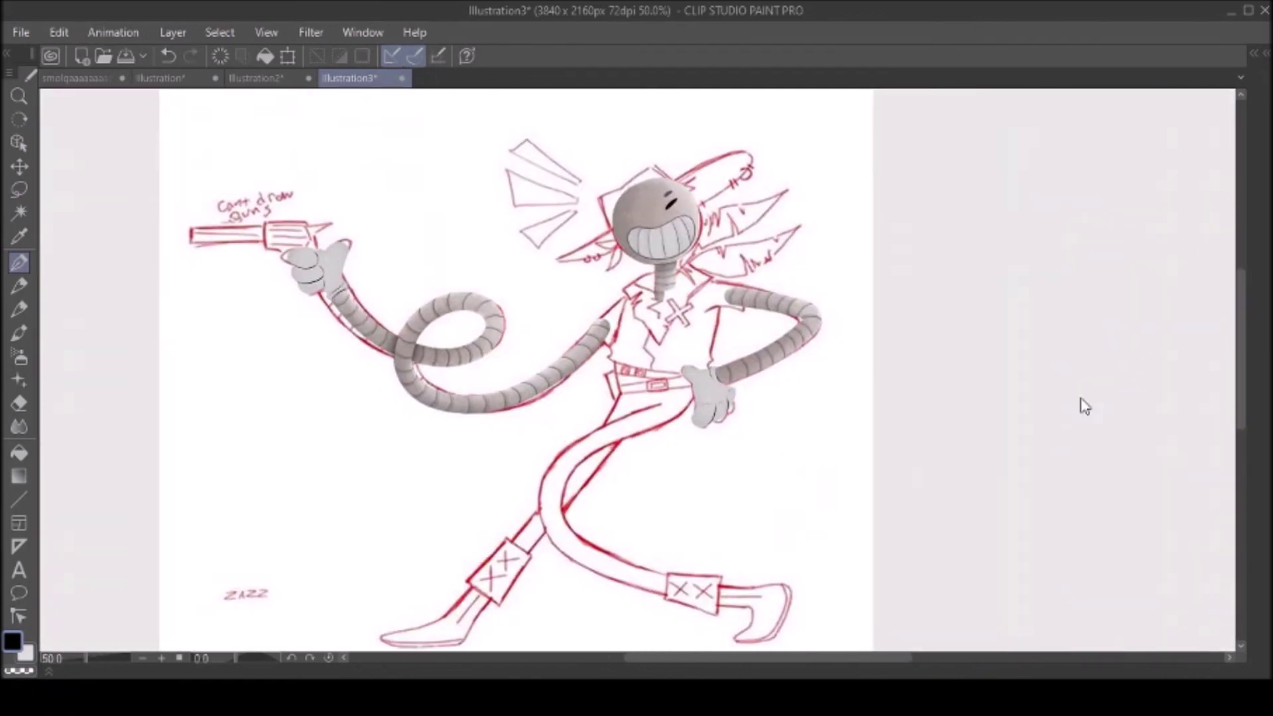
Step: Outline the neckerchief in dark red over the sketch and fill it solid, leaving the neck showing in the collar opening
scroll(1024, 226, "up", 2)
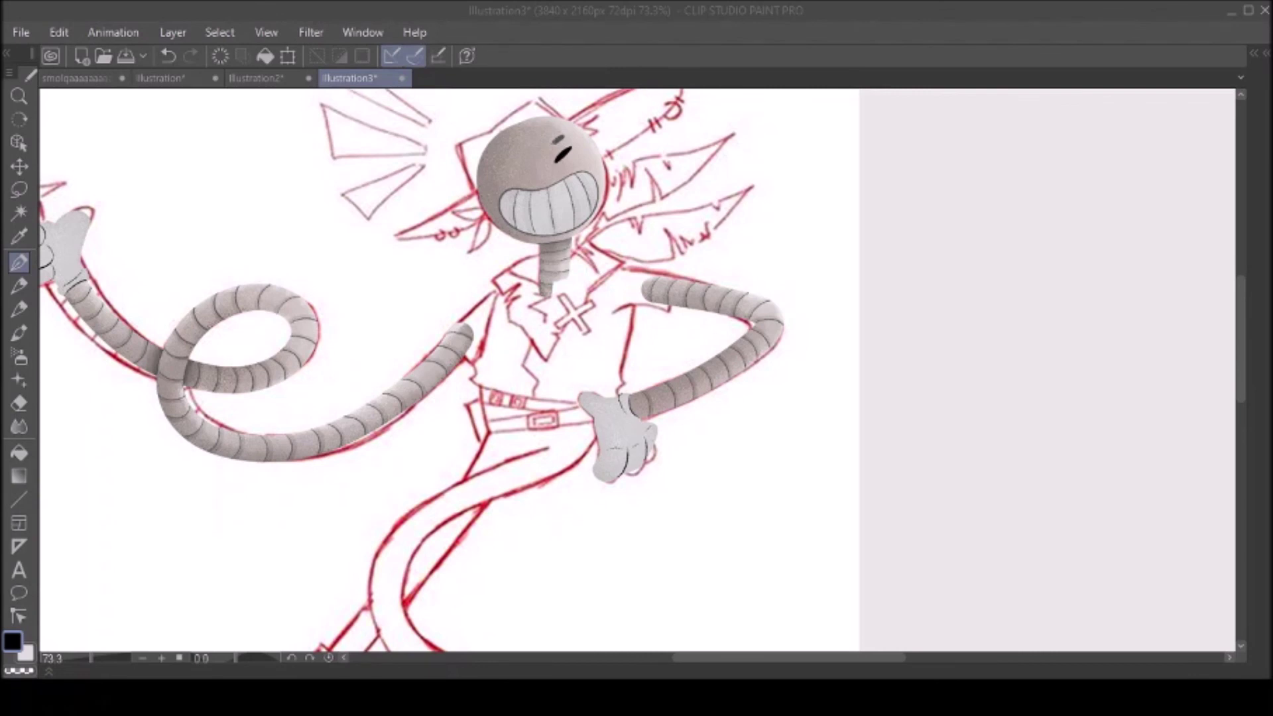
scroll(1107, 471, "up", 3)
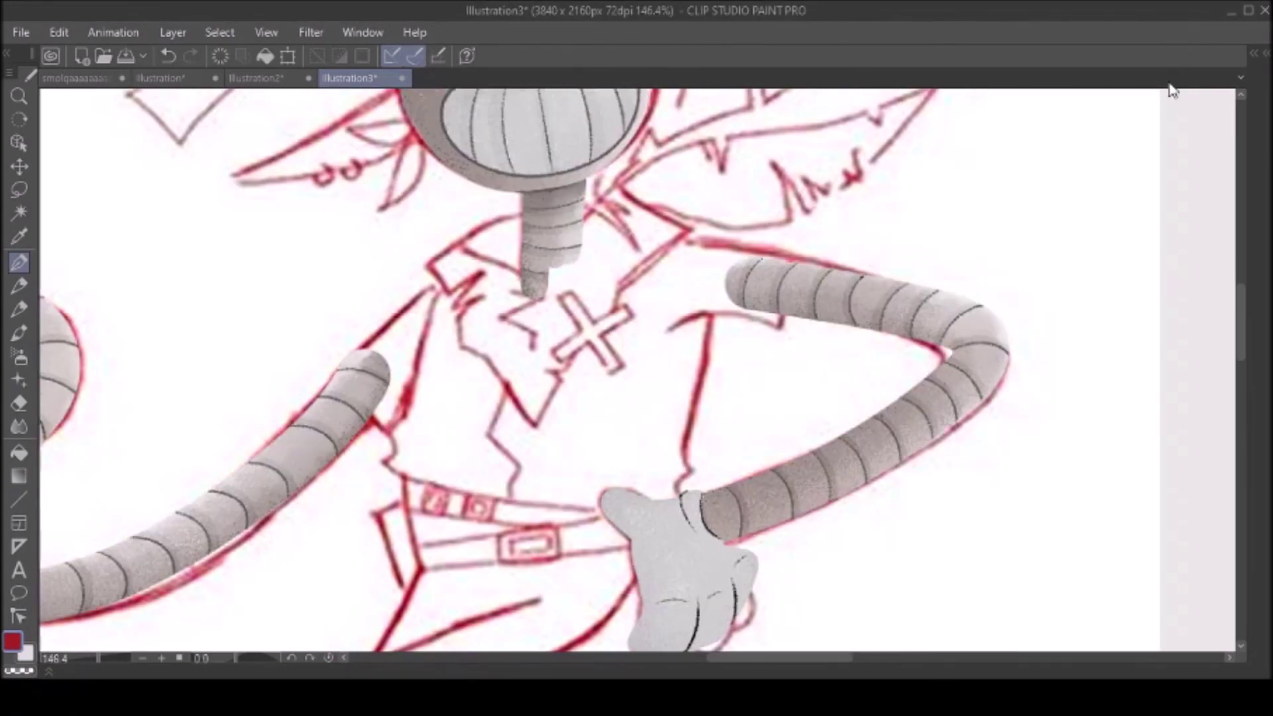
key("ctrl+y")
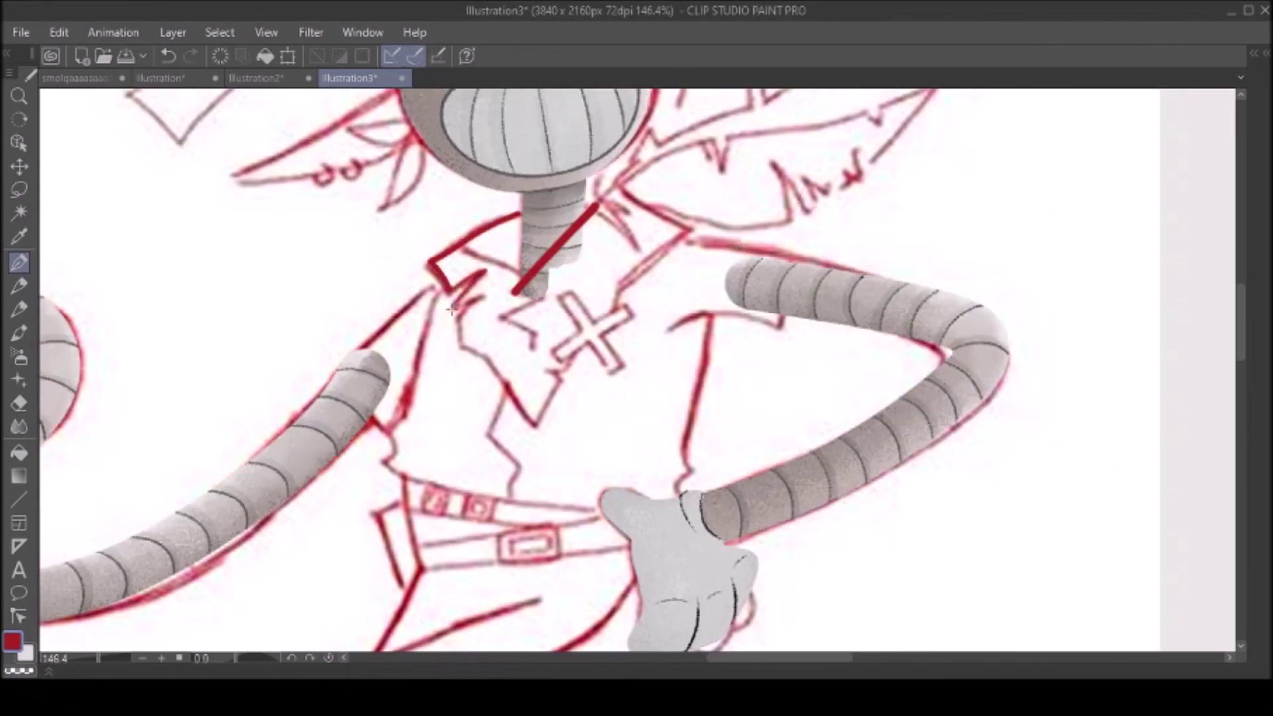
scroll(806, 246, "up", 3)
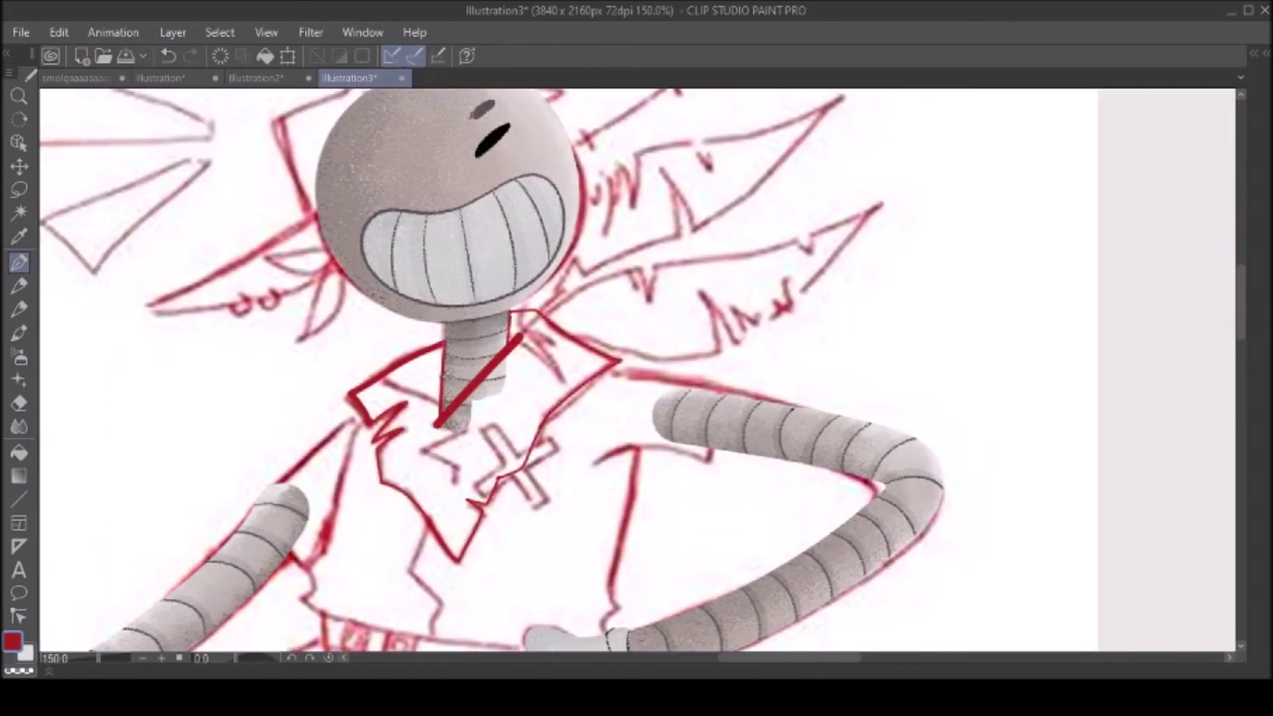
left_click(438, 381)
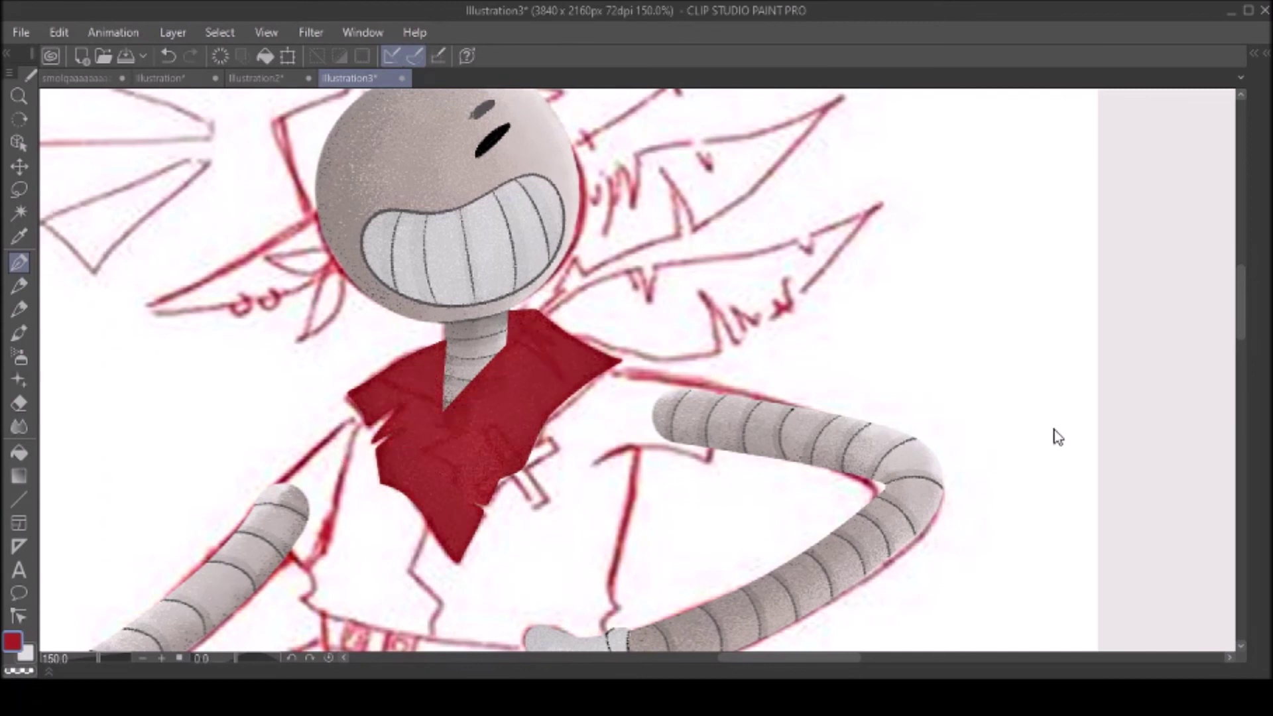
Step: Shade the red neckerchief with darker edges and draw thin black fold lines around its collar
mouse_move(406, 453)
left_mouse_down()
mouse_move(494, 487)
mouse_move(509, 342)
left_mouse_up()
key("ctrl+z")
left_click_drag(399, 380, 443, 411)
mouse_move(512, 331)
left_mouse_down()
mouse_move(529, 321)
mouse_move(423, 370)
mouse_move(486, 511)
left_mouse_up()
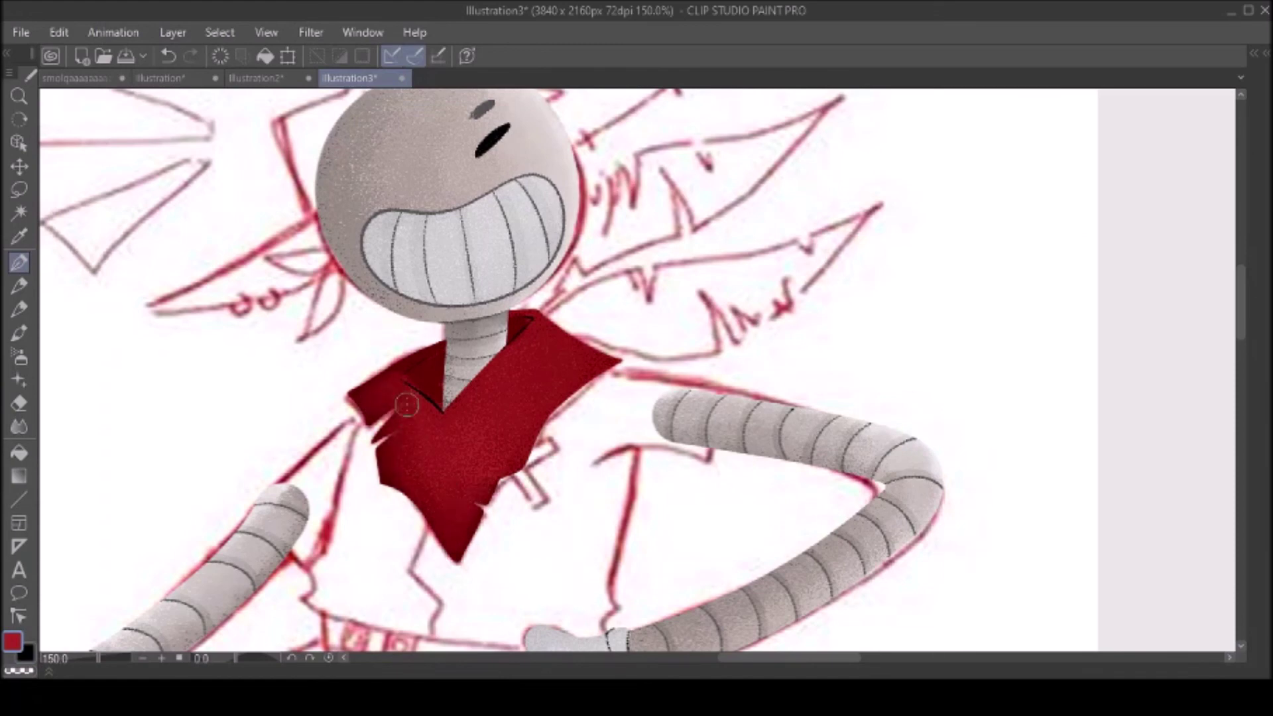
key("ctrl+minus")
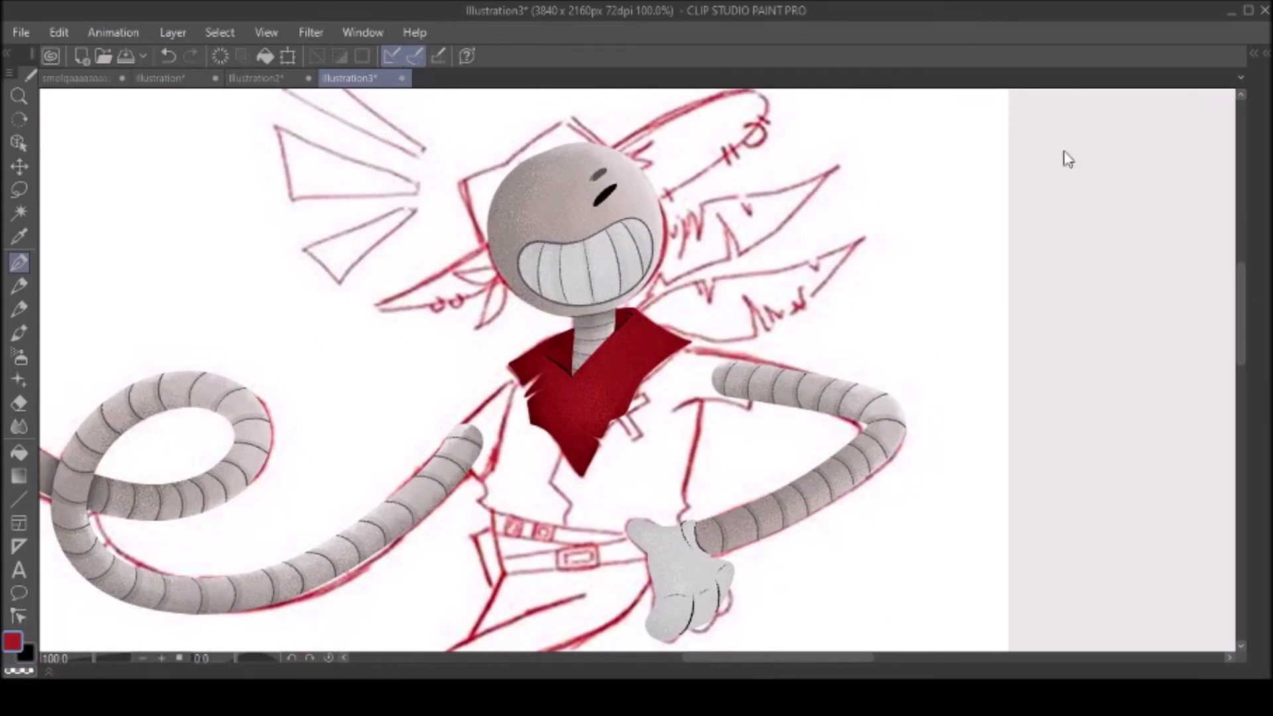
Step: Outline the cowboy hat's crown and wide brim in tan and fill it solid, keeping the face below the brim visible
mouse_move(805, 508)
left_mouse_down()
mouse_move(679, 638)
mouse_move(735, 617)
left_mouse_up()
left_click_drag(700, 211, 312, 415)
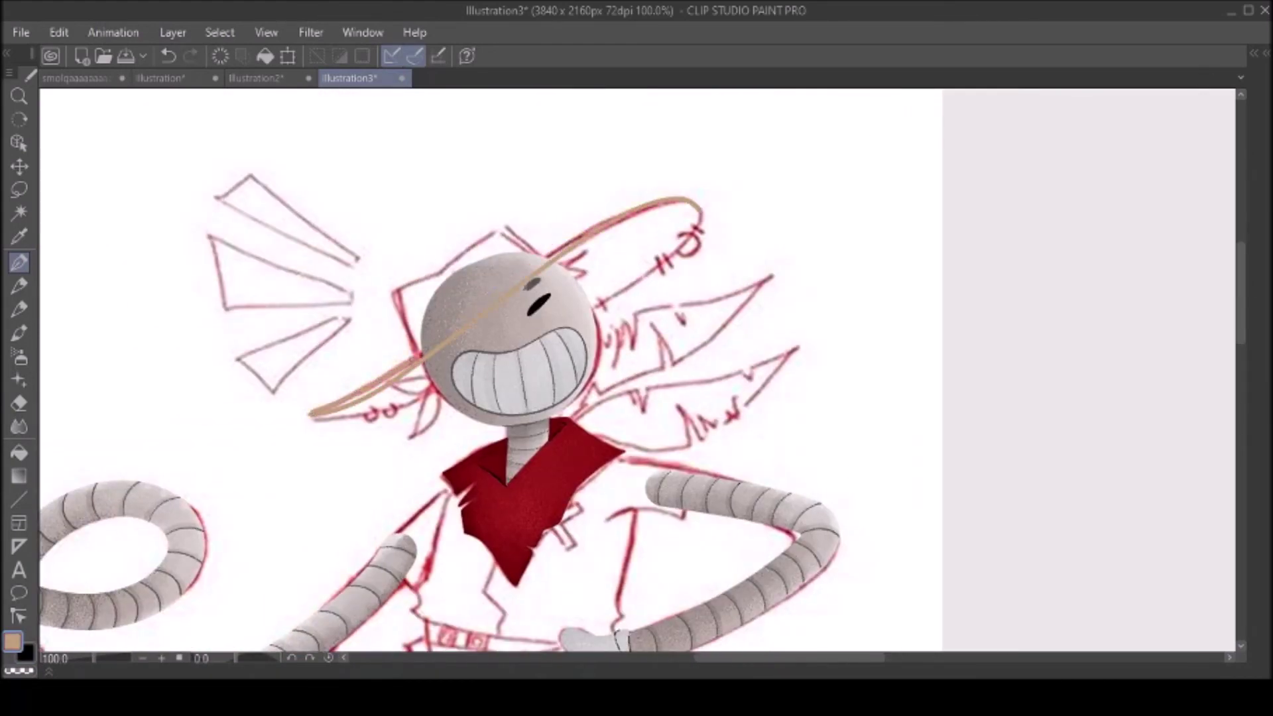
left_click(510, 318)
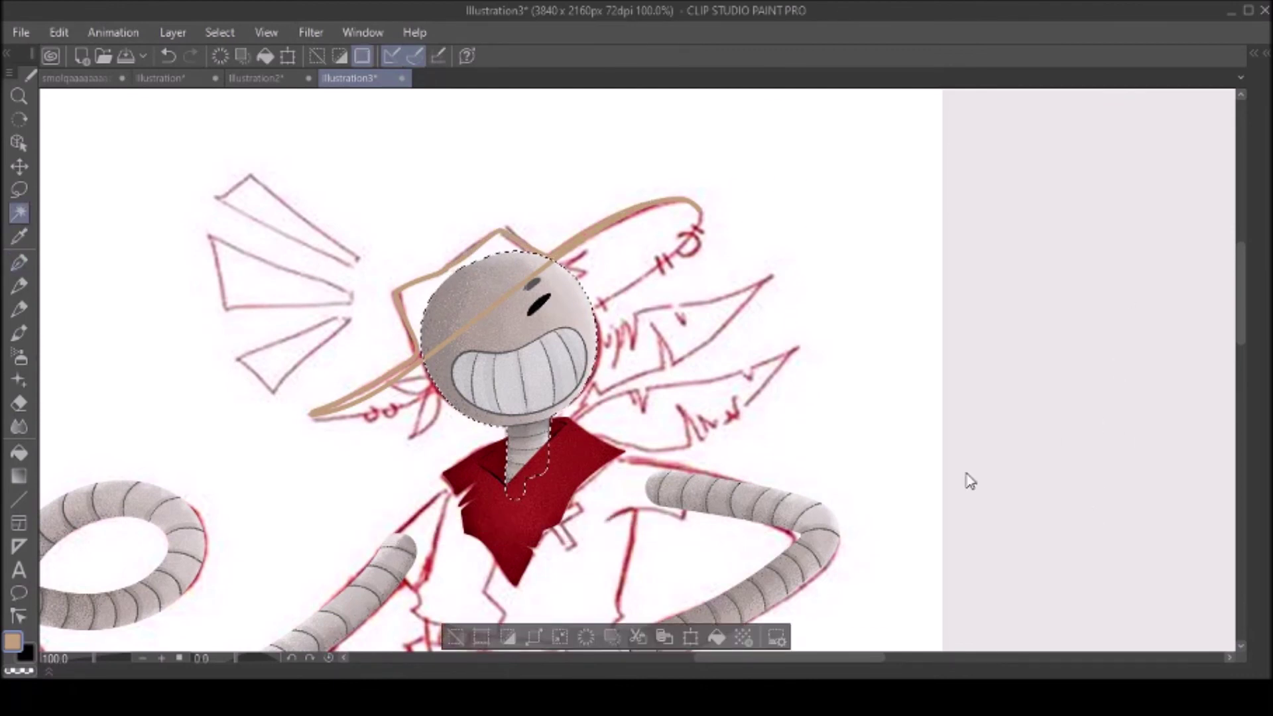
mouse_move(598, 293)
left_mouse_down()
mouse_move(695, 211)
mouse_move(583, 312)
left_mouse_up()
left_click_drag(457, 344, 313, 415)
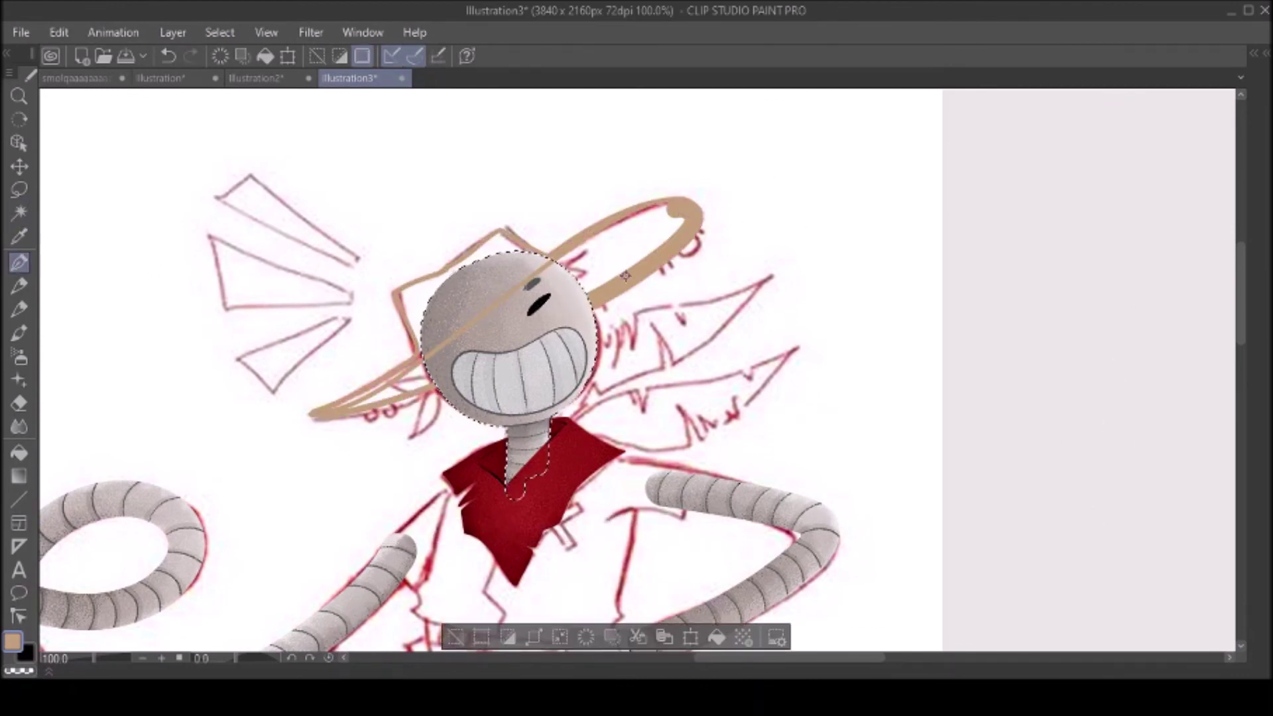
left_click(19, 189)
left_click(135, 209)
left_click(19, 263)
left_click(478, 292)
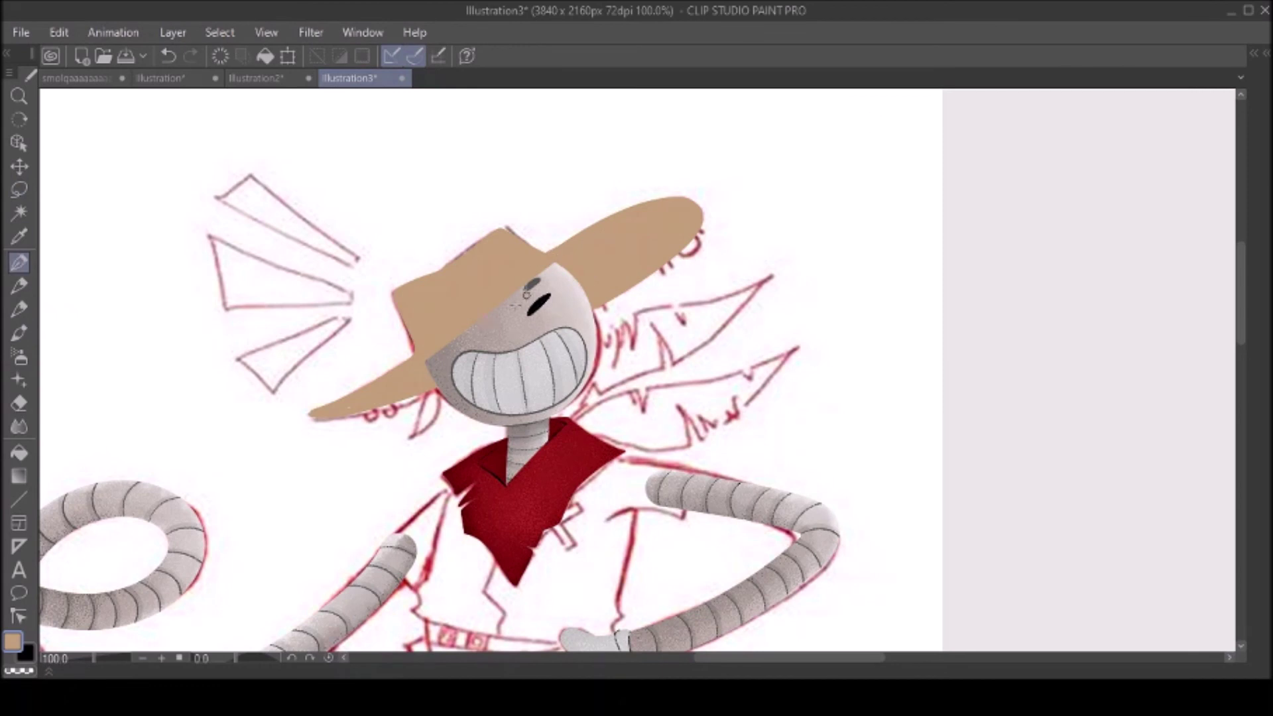
Step: Add grainy brown shading to the hat and thin black lines along its brim and crown crease
left_click_drag(690, 209, 424, 384)
mouse_move(345, 408)
left_mouse_down()
mouse_move(582, 213)
mouse_move(345, 405)
left_mouse_up()
mouse_move(669, 202)
left_mouse_down()
mouse_move(598, 232)
mouse_move(411, 368)
left_mouse_up()
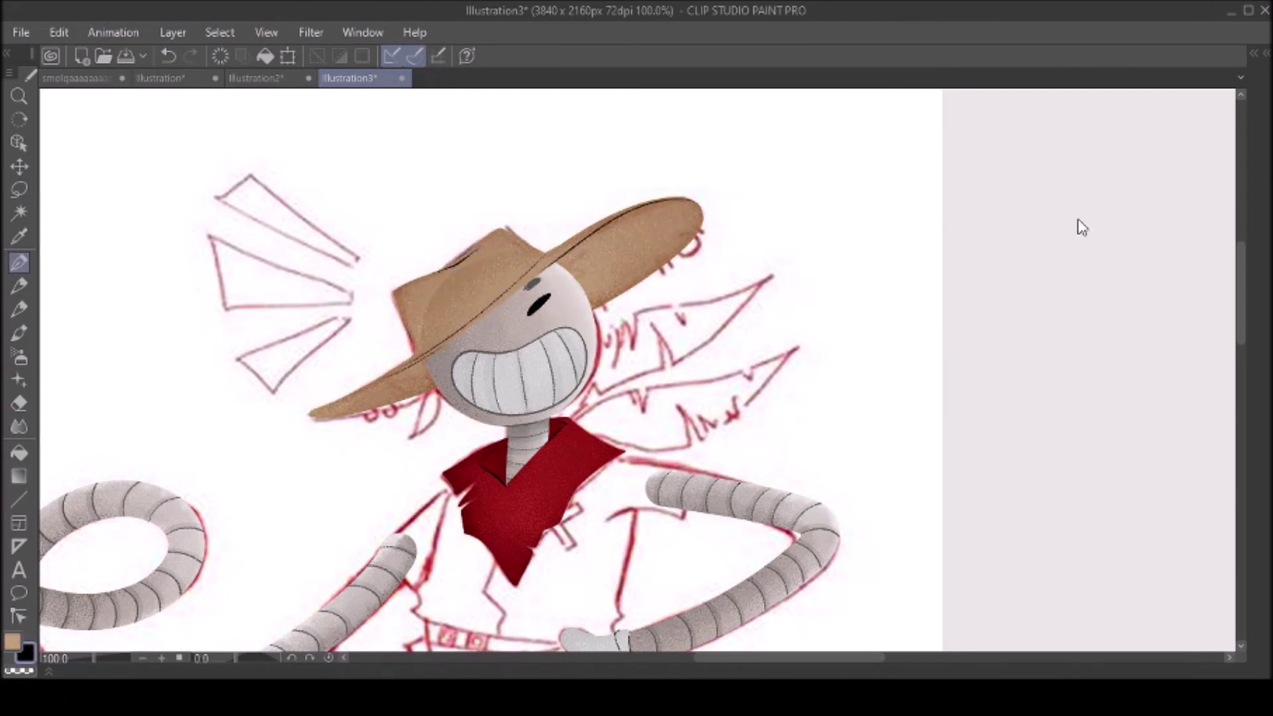
Step: Paint the underside of the raised hat brim darker brown and deepen the shading on the opposite brim
left_click_drag(667, 245, 550, 305)
left_click_drag(664, 219, 570, 292)
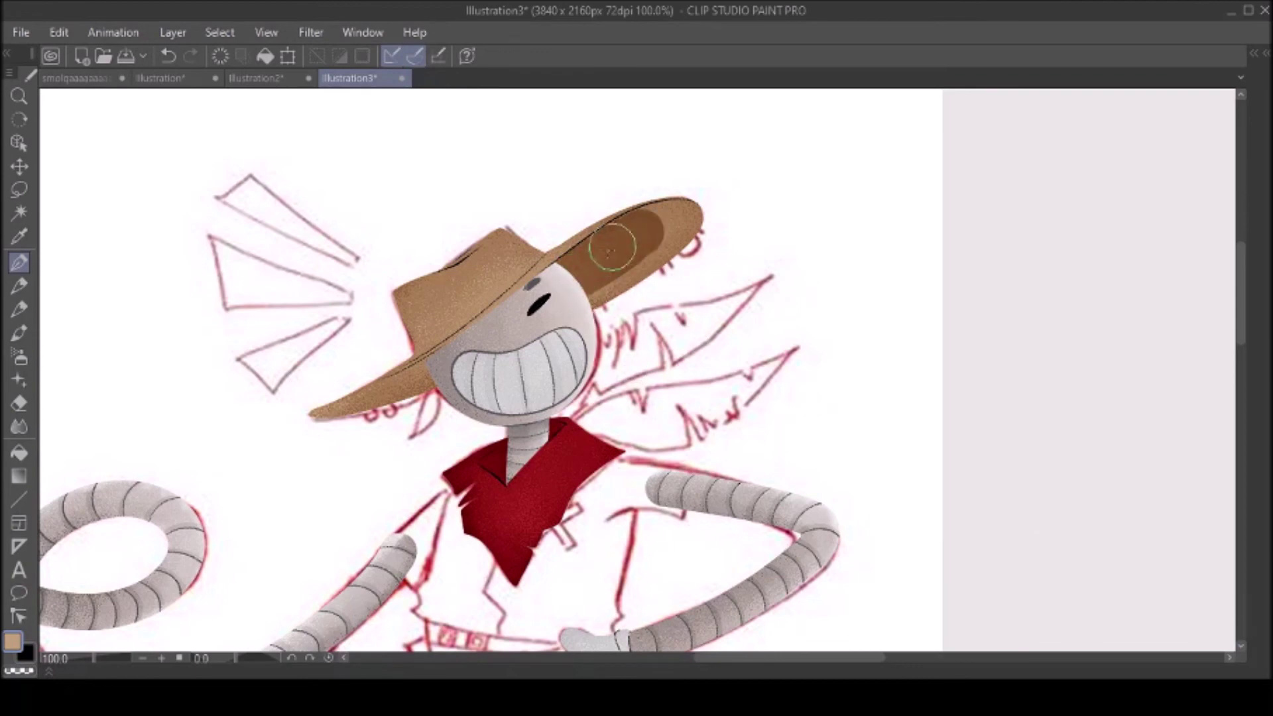
left_click_drag(702, 203, 587, 305)
left_click_drag(424, 371, 315, 414)
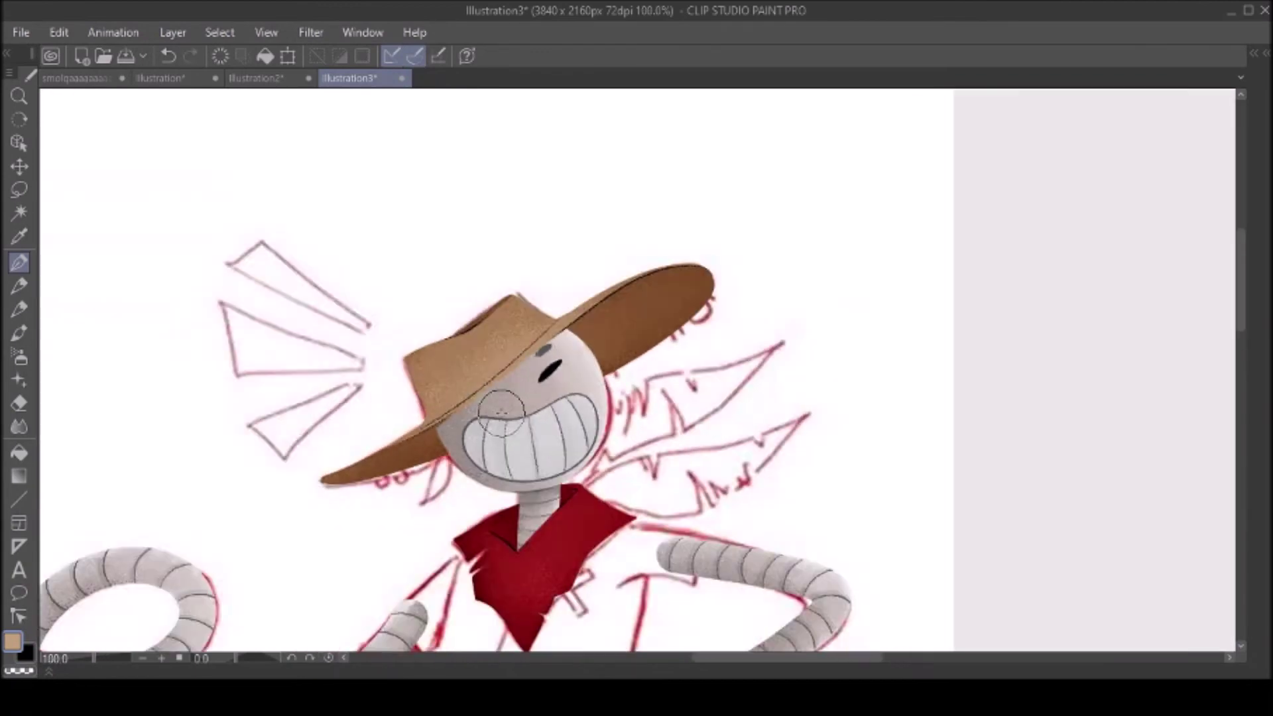
Step: Draw small light orange rings hanging from the lower edge of the hat's drooping brim
scroll(540, 398, "up", 4)
scroll(640, 398, "down", 5)
scroll(1204, 132, "down", 2)
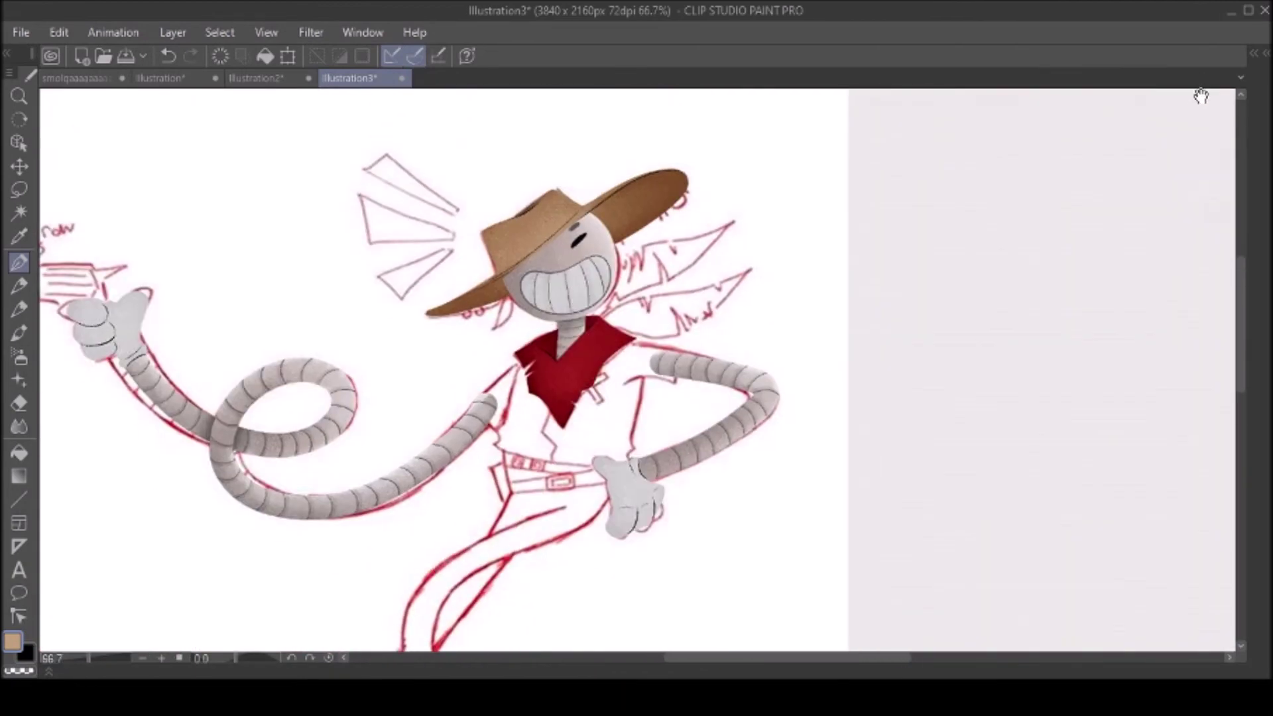
scroll(398, 369, "up", 6)
mouse_move(361, 351)
left_mouse_down()
mouse_move(364, 363)
mouse_move(424, 362)
left_mouse_up()
scroll(528, 476, "down", 4)
scroll(529, 476, "up", 4)
key("ctrl+z")
left_click_drag(394, 186, 398, 199)
scroll(489, 392, "down", 4)
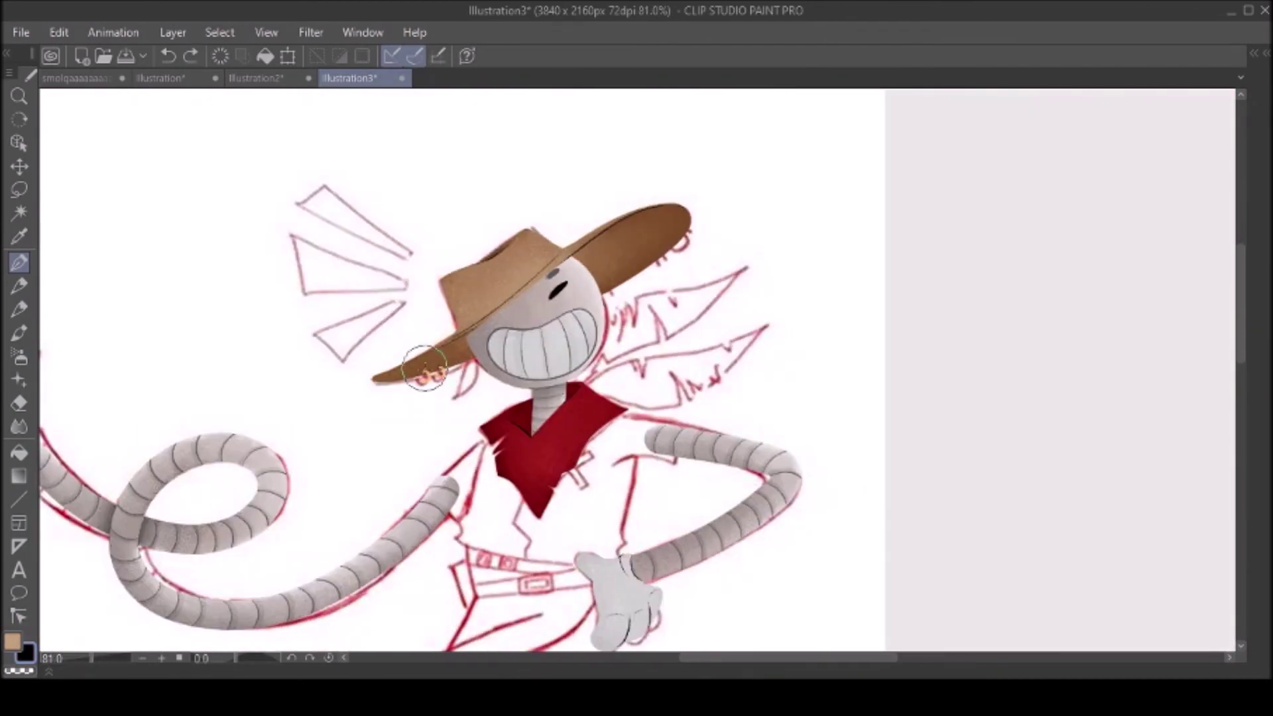
Step: Outline the short-sleeved shirt in grey-green around the neckerchief, fill it solid and add soft grainy shading
scroll(1236, 308, "down", 3)
scroll(1236, 308, "up", 2)
mouse_move(1081, 384)
left_mouse_down()
mouse_move(1187, 98)
mouse_move(1048, 274)
mouse_move(1194, 99)
mouse_move(1174, 91)
mouse_move(979, 250)
left_mouse_up()
scroll(477, 313, "up", 3)
mouse_move(458, 261)
left_mouse_down()
mouse_move(398, 285)
mouse_move(422, 378)
mouse_move(580, 436)
left_mouse_up()
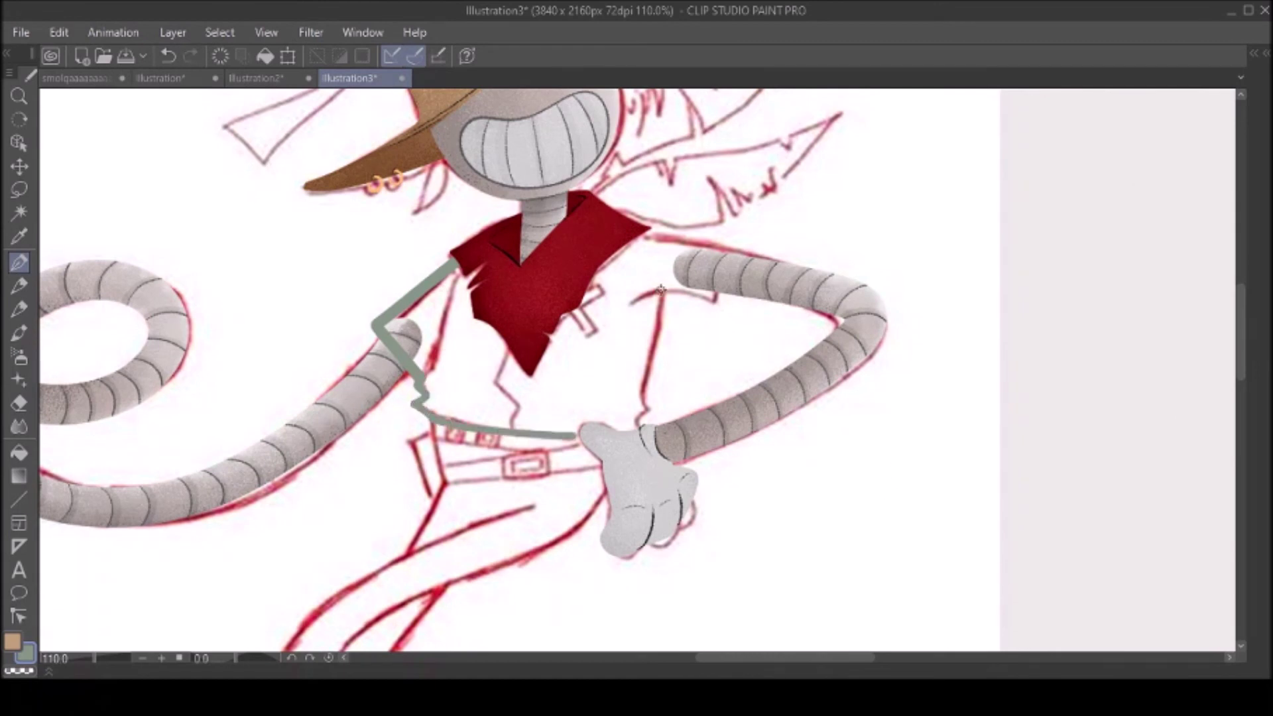
left_click_drag(662, 285, 638, 425)
left_click_drag(732, 254, 657, 341)
left_click(617, 345)
scroll(861, 171, "down", 3)
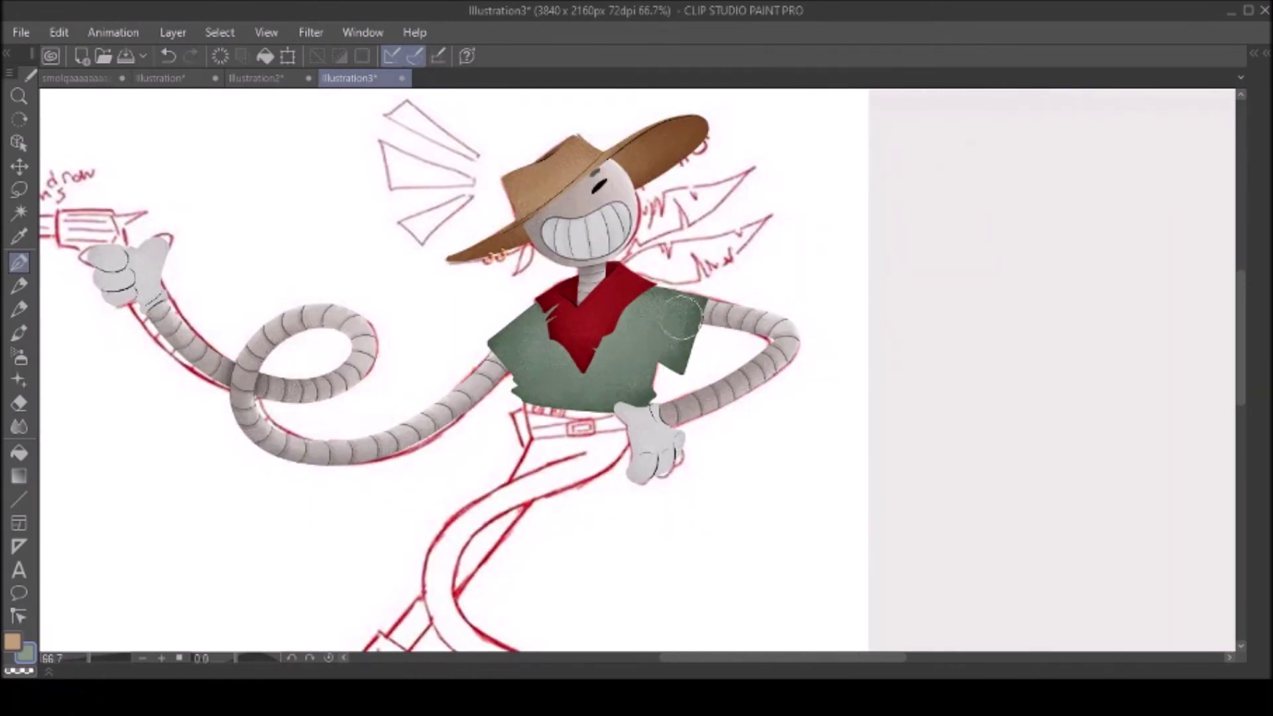
Step: Draw thin black fold, hem and sleeve lines on the green shirt
scroll(606, 373, "up", 3)
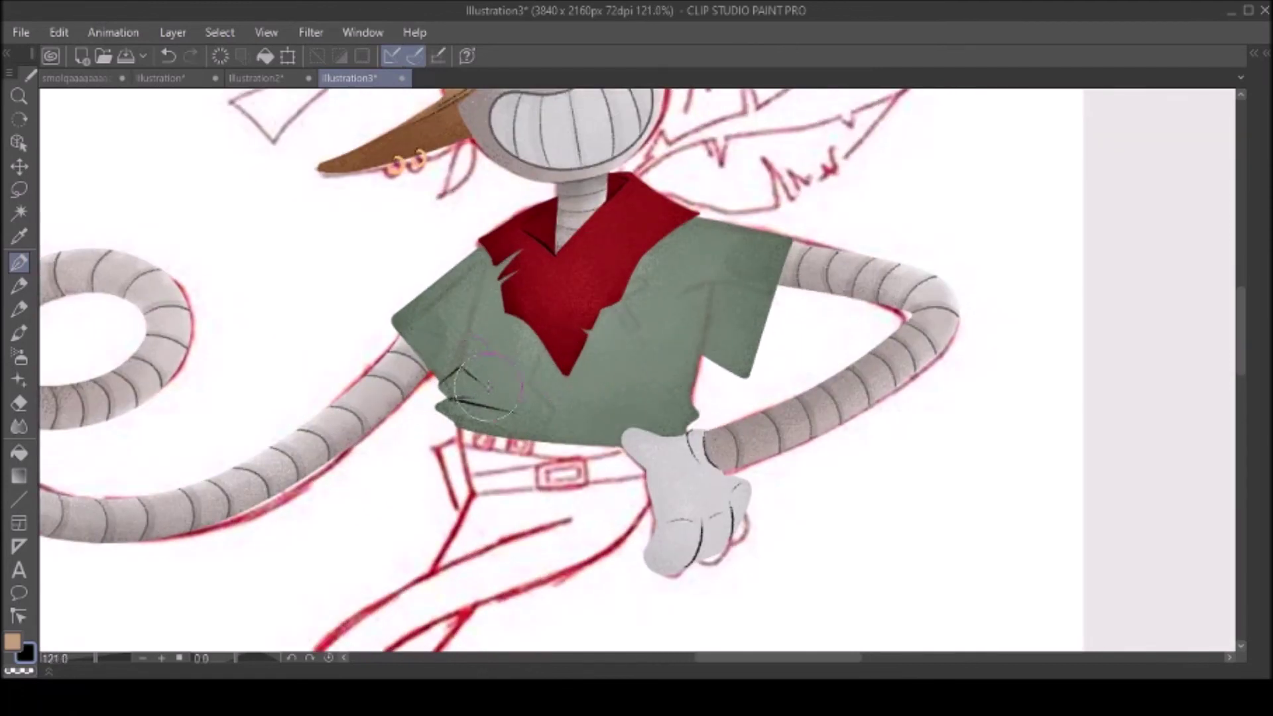
scroll(487, 387, "right", 3)
left_click_drag(500, 326, 547, 361)
left_click_drag(371, 383, 393, 425)
scroll(620, 534, "down", 4)
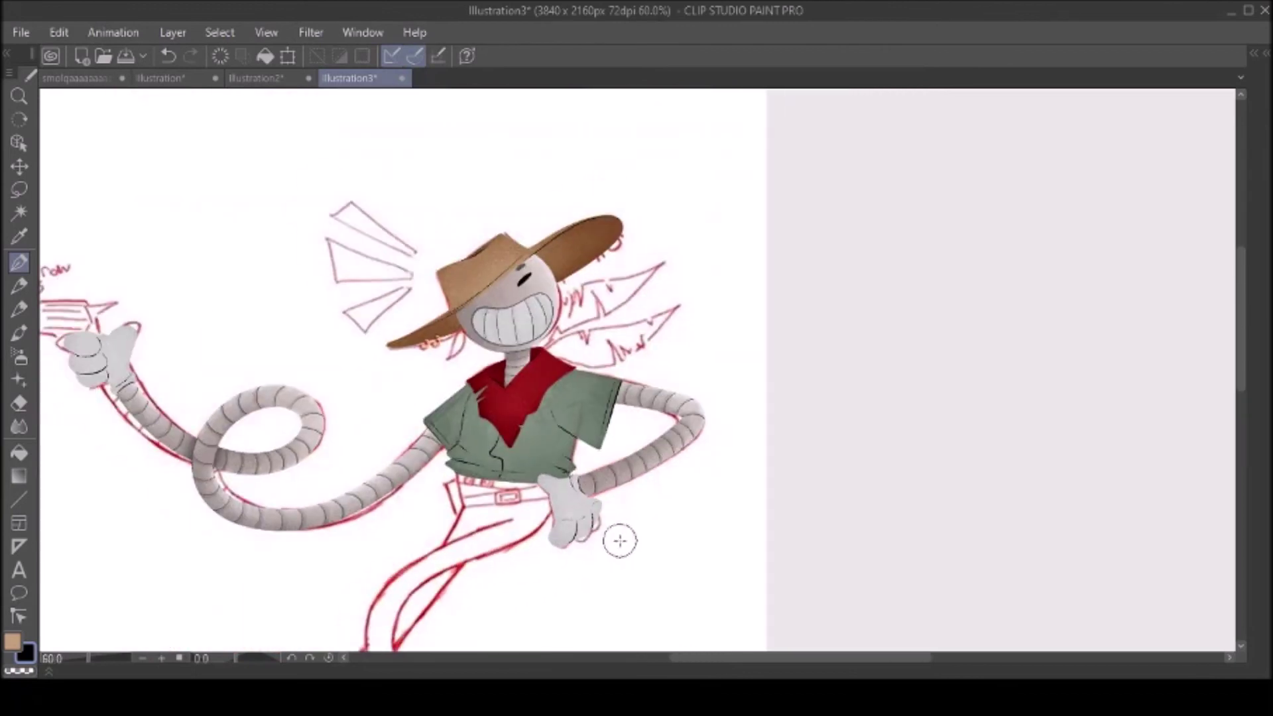
Step: Paint thick dark green shadow strokes along the shirt's folds, sleeve cuffs and the neckerchief's edge
left_click_drag(1188, 153, 1180, 84)
left_click_drag(1168, 135, 1190, 96)
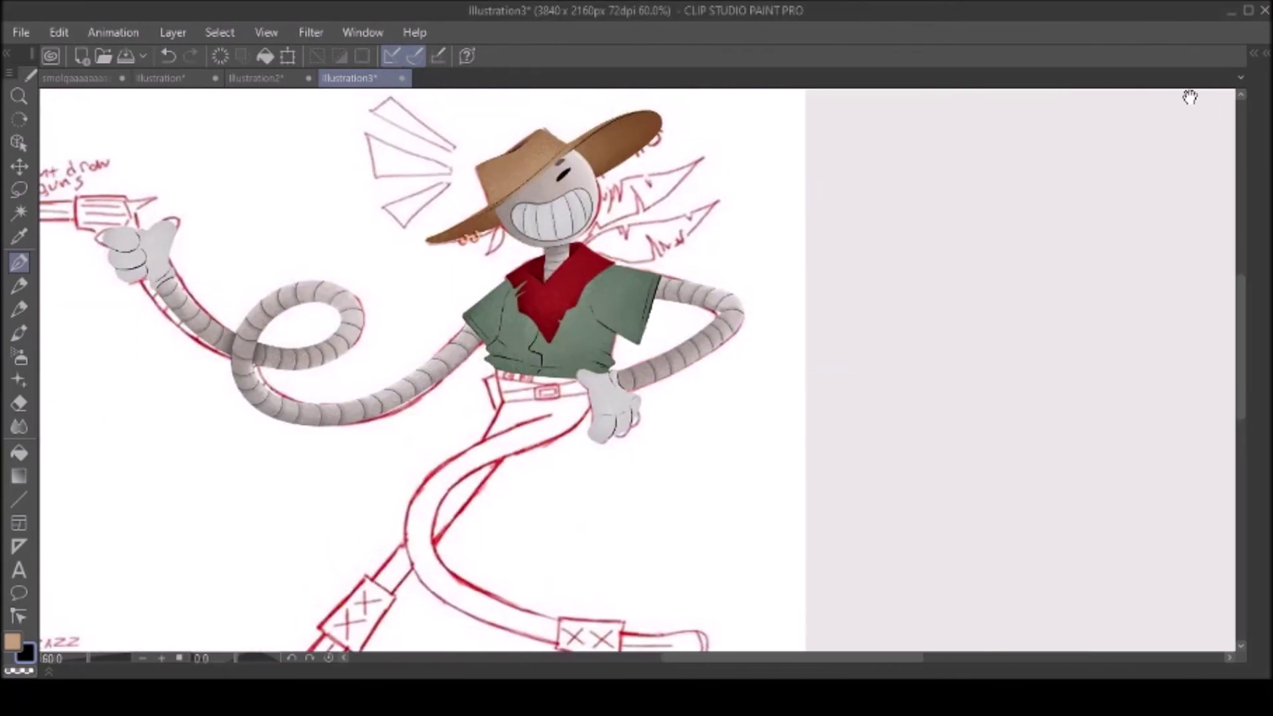
scroll(638, 370, "up", 3)
mouse_move(484, 256)
left_mouse_down()
mouse_move(451, 365)
mouse_move(560, 365)
mouse_move(673, 218)
left_mouse_up()
left_click_drag(398, 309, 441, 361)
scroll(835, 497, "right", 3)
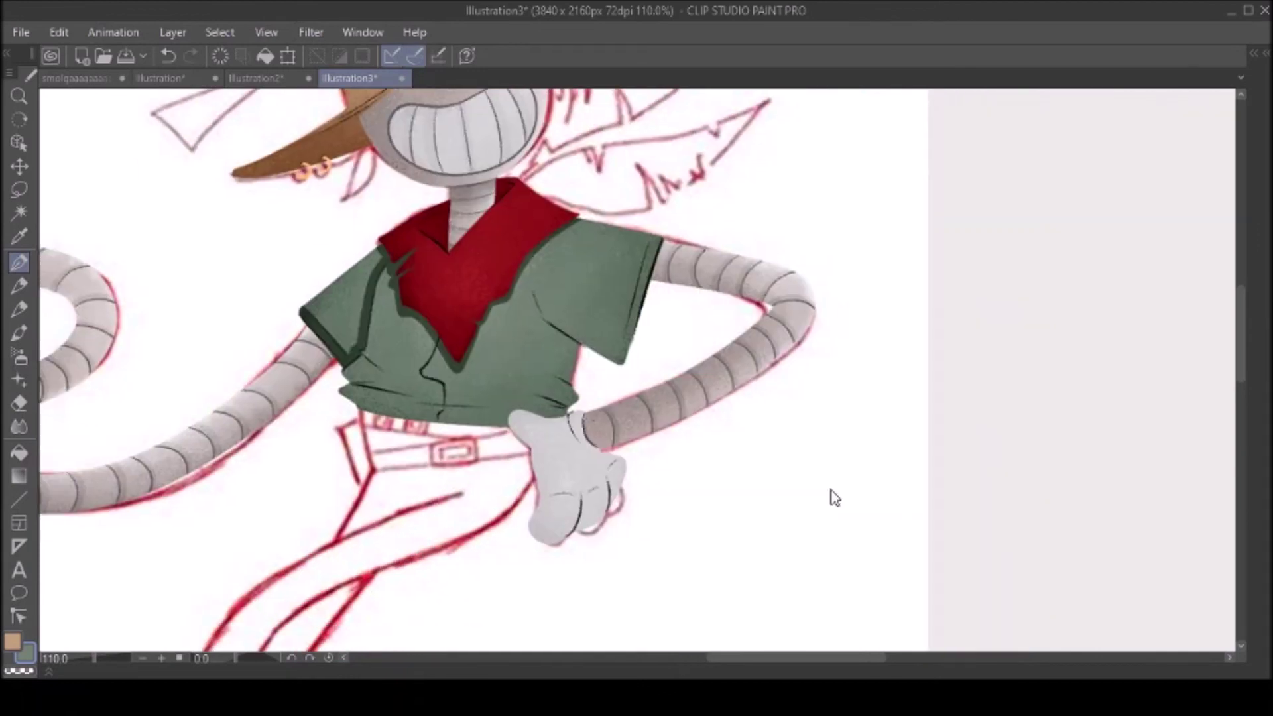
left_click_drag(662, 237, 620, 363)
mouse_move(530, 293)
left_mouse_down()
mouse_move(577, 348)
mouse_move(575, 377)
left_mouse_up()
left_click_drag(527, 398, 574, 407)
left_click_drag(435, 340, 417, 371)
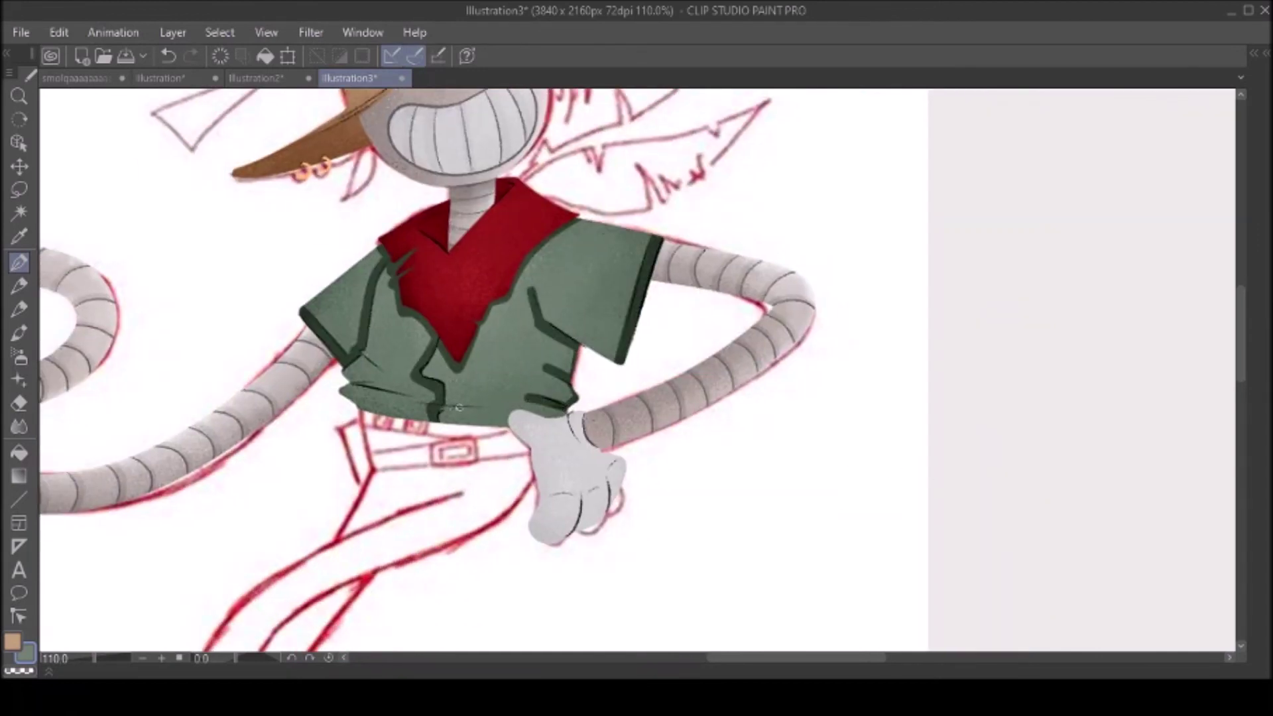
Step: Blend the dark green strokes into soft shadows along the shirt's folds, sleeves and neckerchief edge
scroll(438, 442, "up", 1)
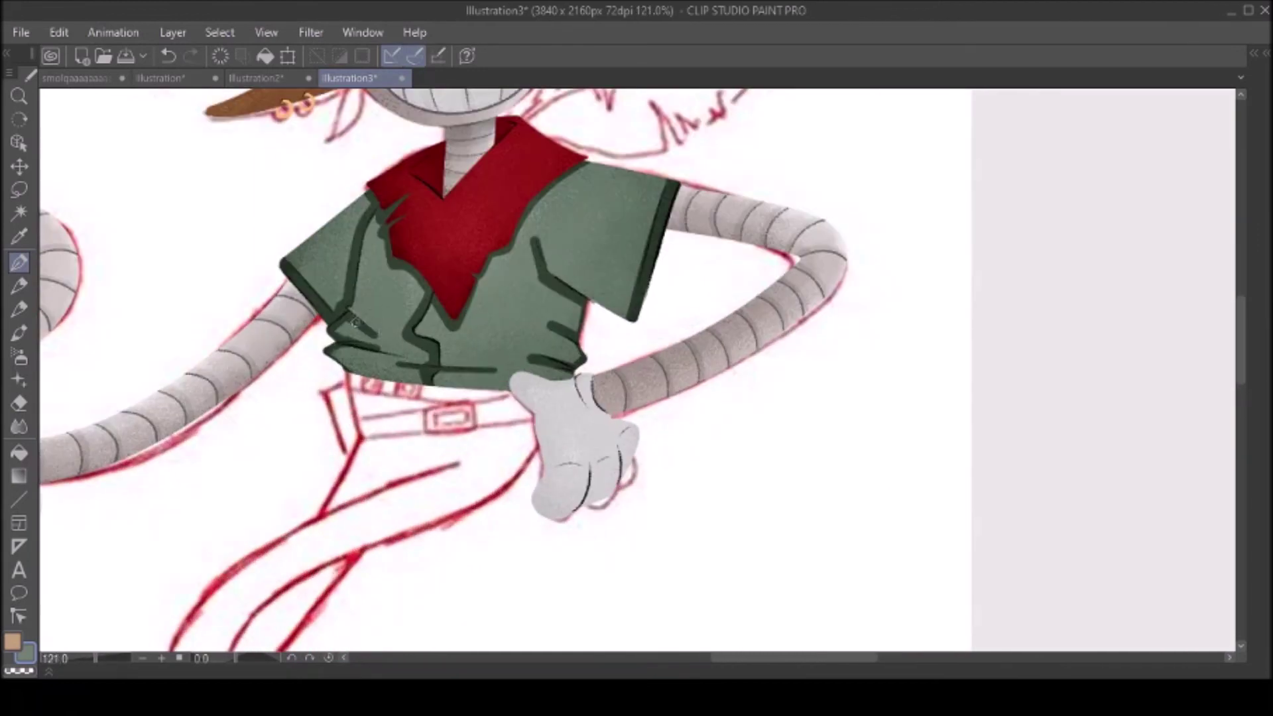
left_click_drag(417, 296, 428, 362)
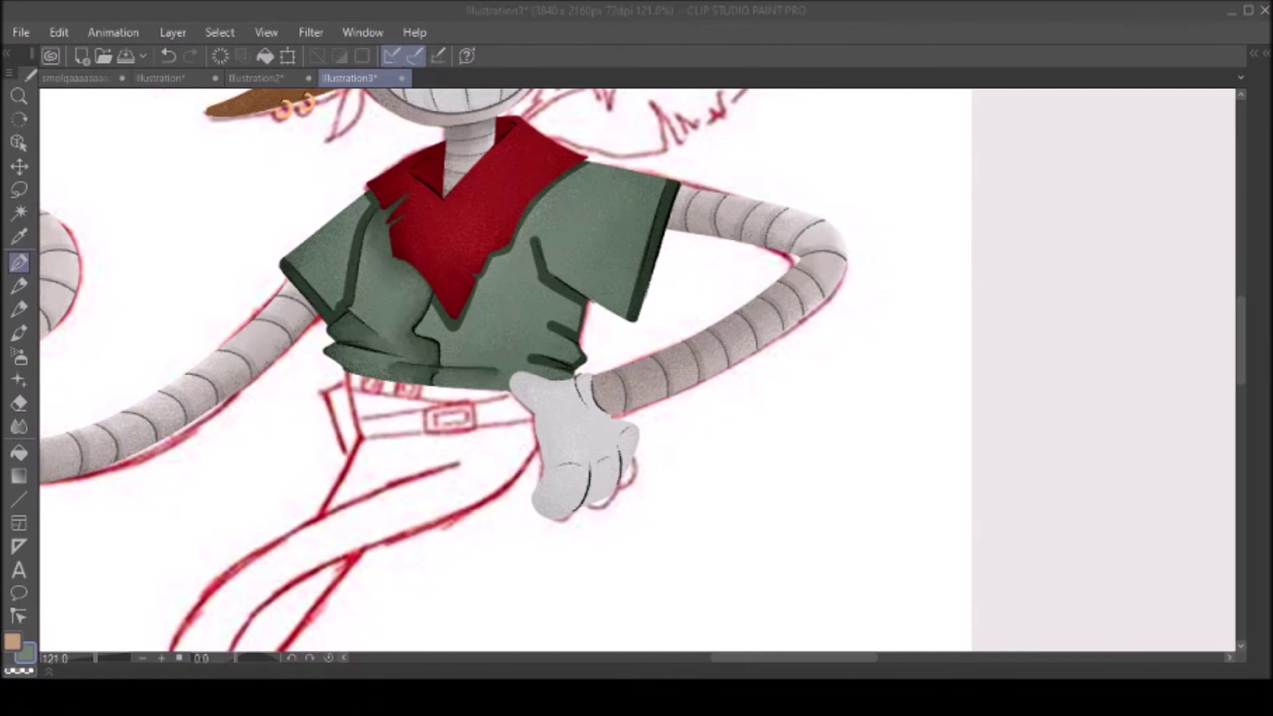
left_click_drag(667, 184, 623, 317)
left_click_drag(590, 164, 446, 333)
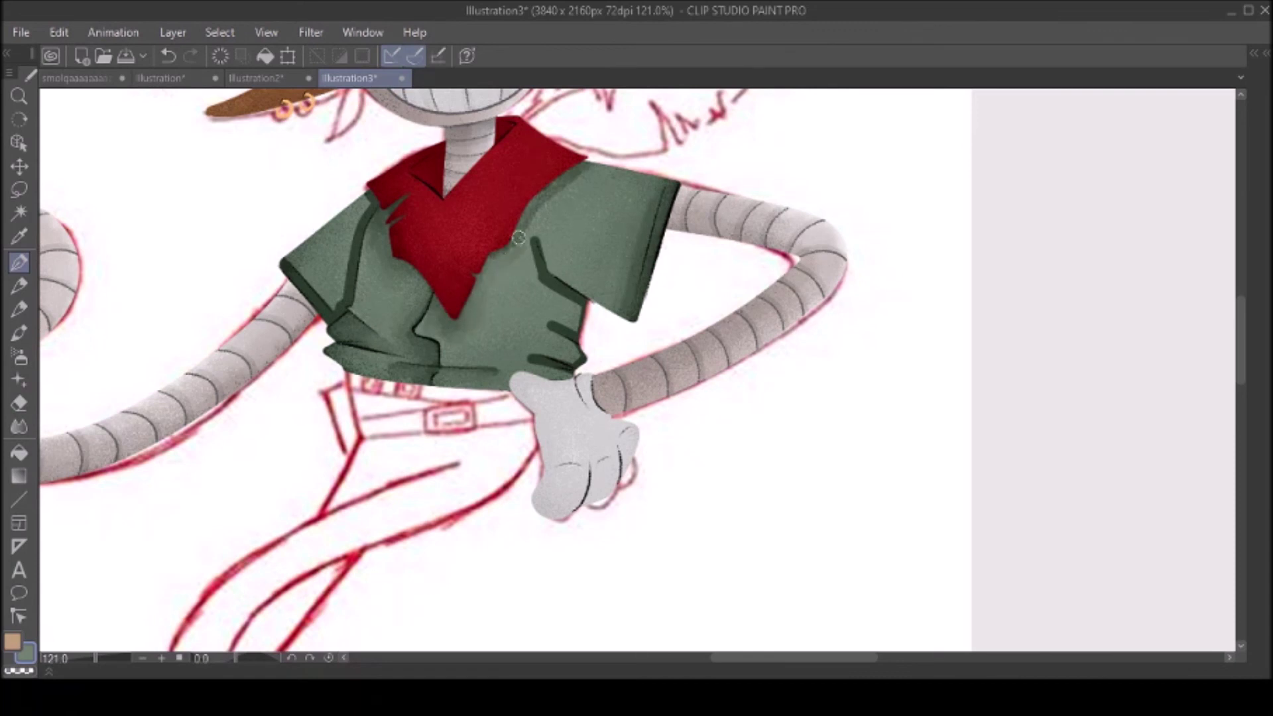
left_click_drag(363, 196, 338, 312)
left_click_drag(335, 311, 290, 250)
scroll(464, 331, "down", 3)
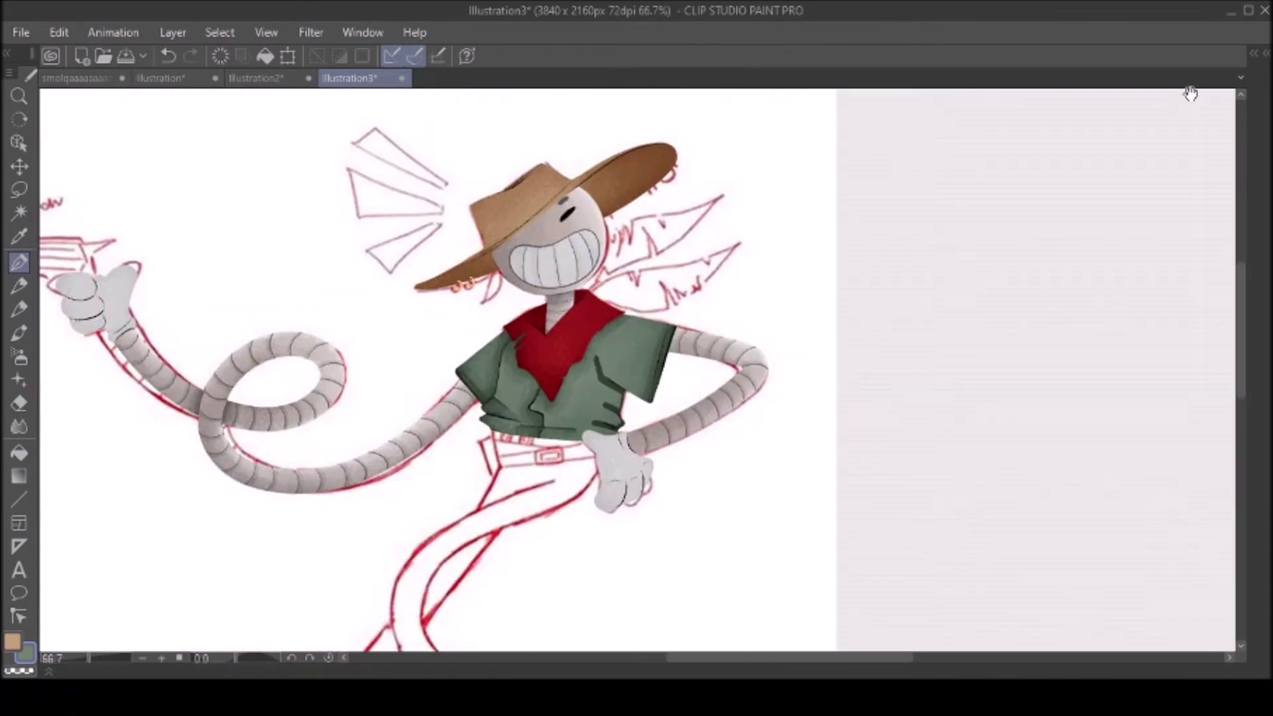
scroll(478, 369, "up", 5)
mouse_move(537, 279)
left_mouse_down()
mouse_move(592, 393)
mouse_move(531, 431)
left_mouse_up()
scroll(663, 216, "down", 5)
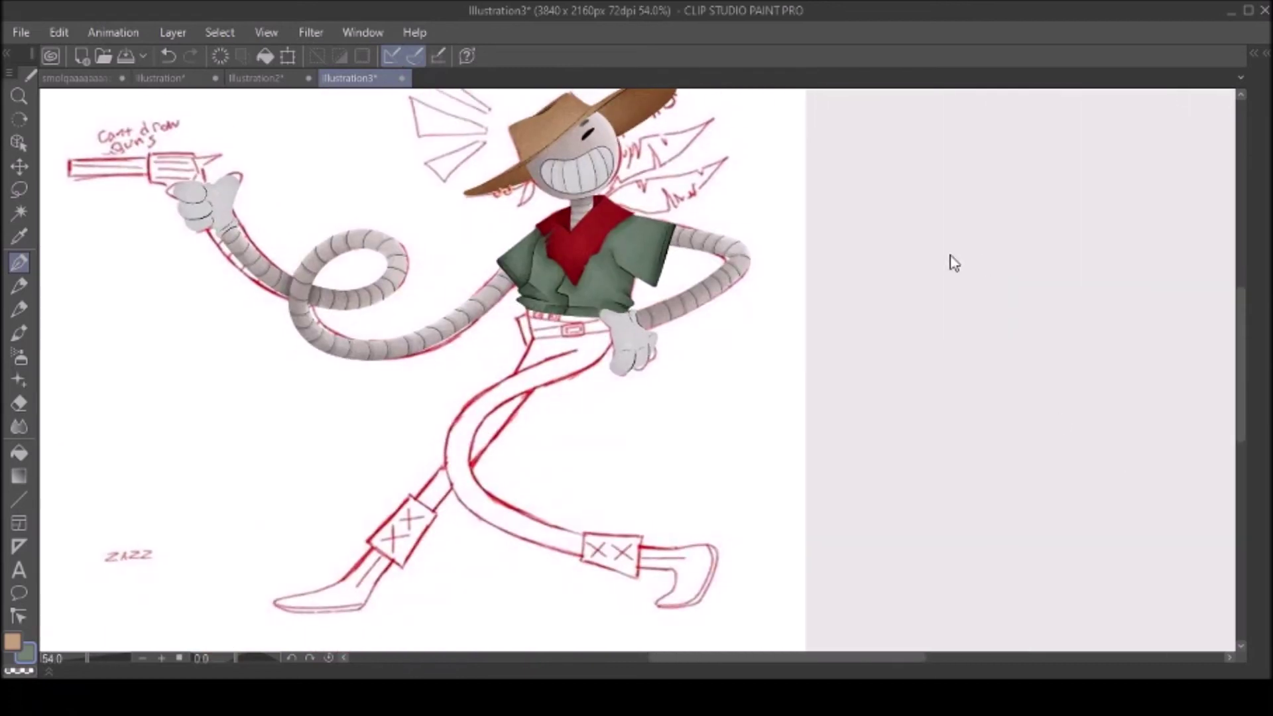
Step: Paint the waist below the shirt hem solid light grey and add grainy shading under the shirt
scroll(502, 346, "up", 4)
mouse_move(502, 345)
left_mouse_down()
mouse_move(692, 328)
mouse_move(487, 282)
left_mouse_up()
left_click_drag(690, 332, 643, 298)
mouse_move(484, 285)
left_mouse_down()
mouse_move(686, 334)
mouse_move(663, 308)
mouse_move(611, 330)
left_mouse_up()
key("ctrl+alt+0")
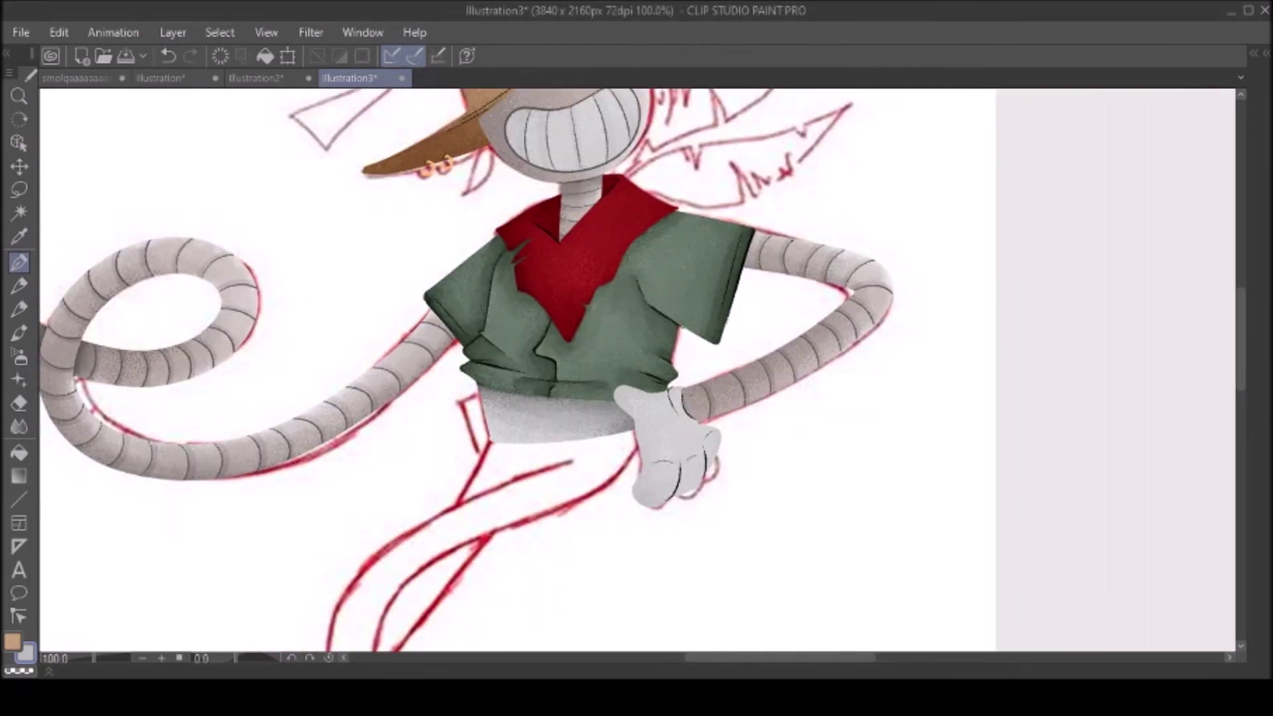
Step: Paint two curved brown belt bands across the waist and the angled brown flap at the hip, with dark shading
scroll(1199, 83, "down", 2)
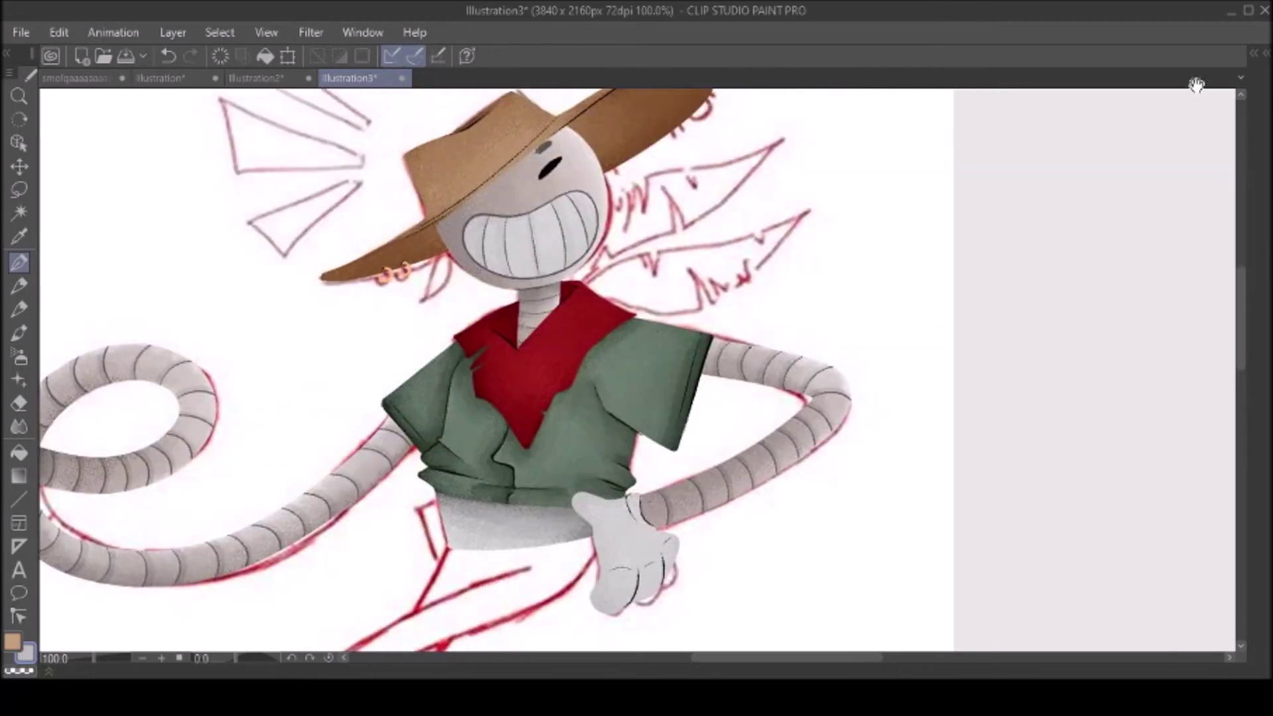
scroll(1199, 82, "up", 2)
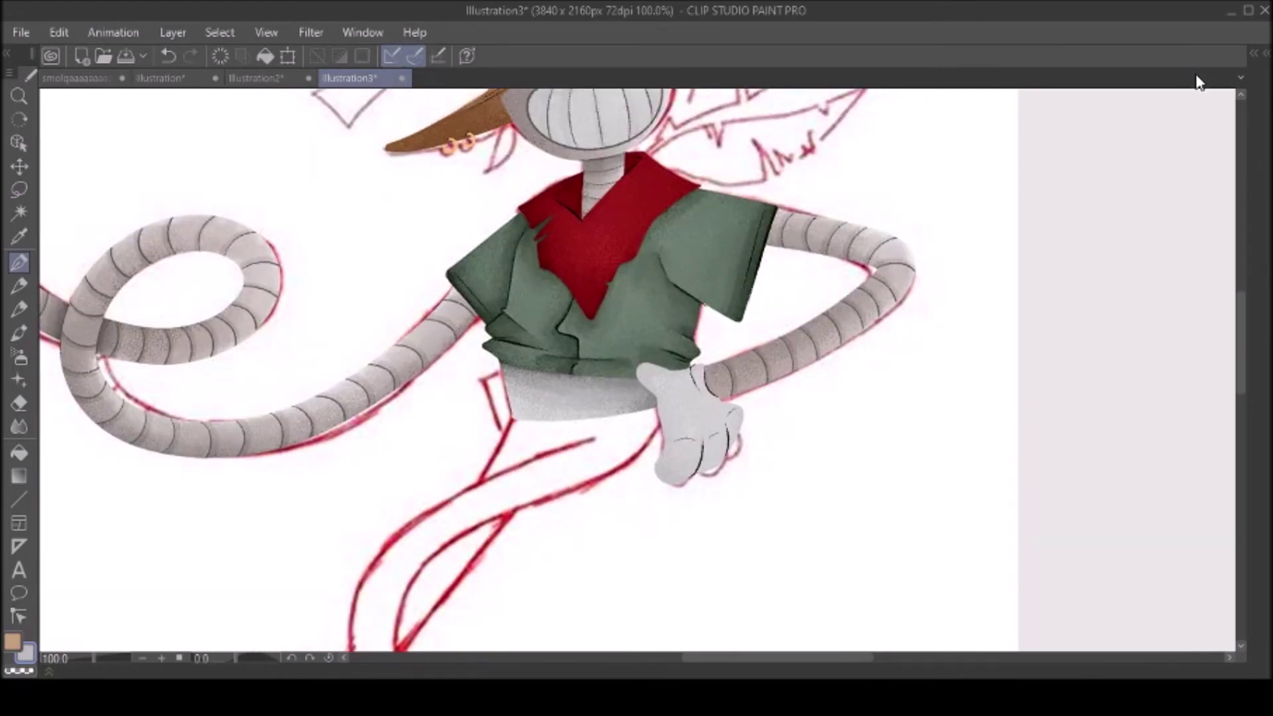
scroll(560, 421, "up", 1)
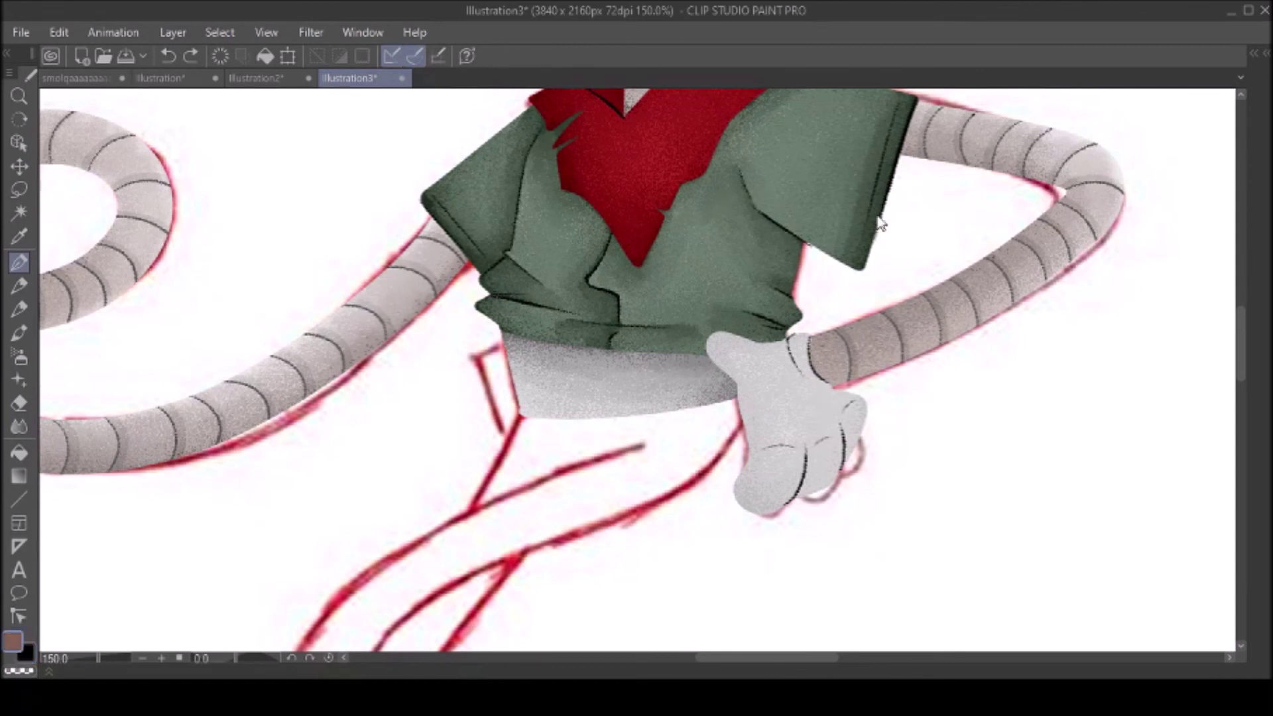
key("ctrl+z")
mouse_move(729, 392)
left_mouse_down()
mouse_move(736, 368)
mouse_move(521, 406)
left_mouse_up()
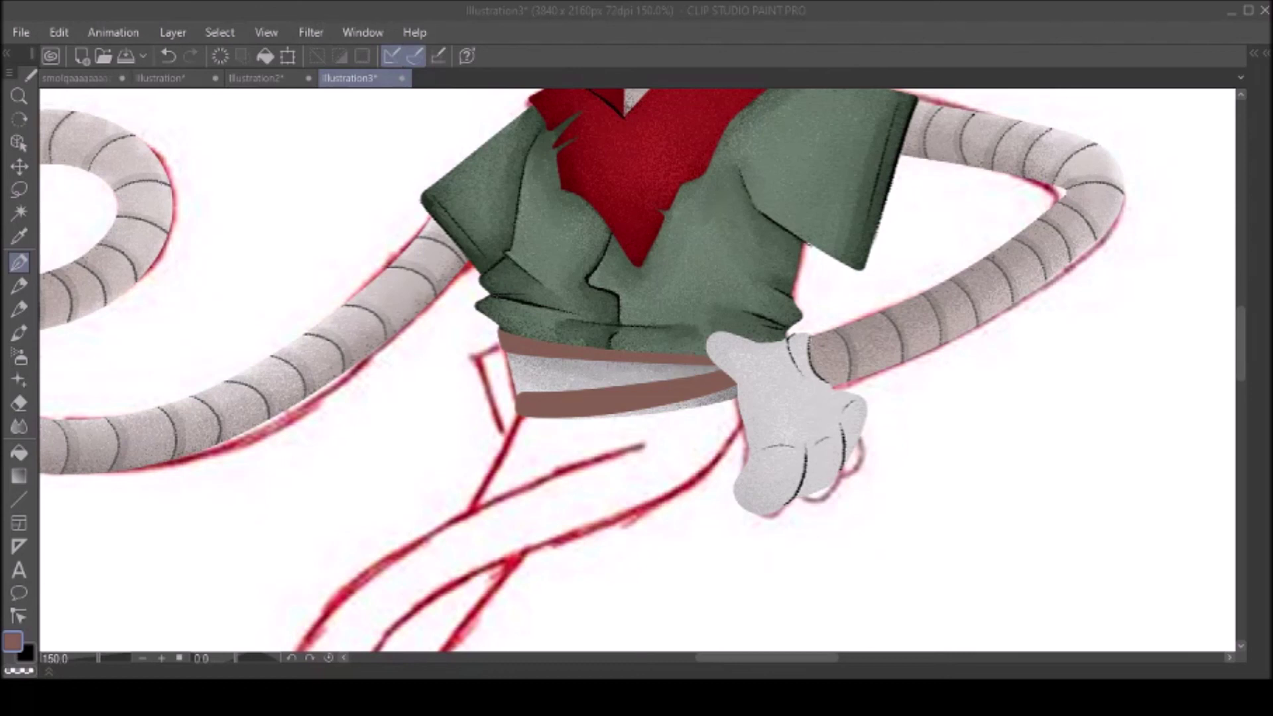
key("g")
left_click(494, 391)
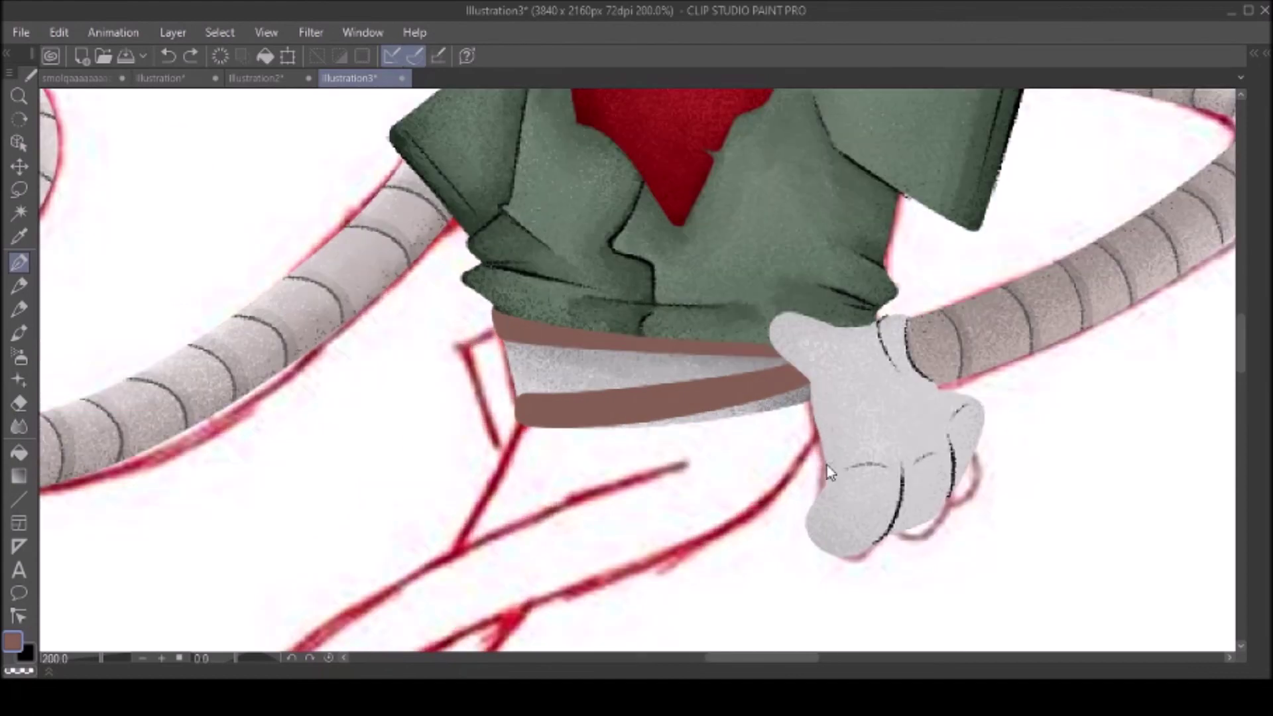
scroll(1019, 228, "down", 2)
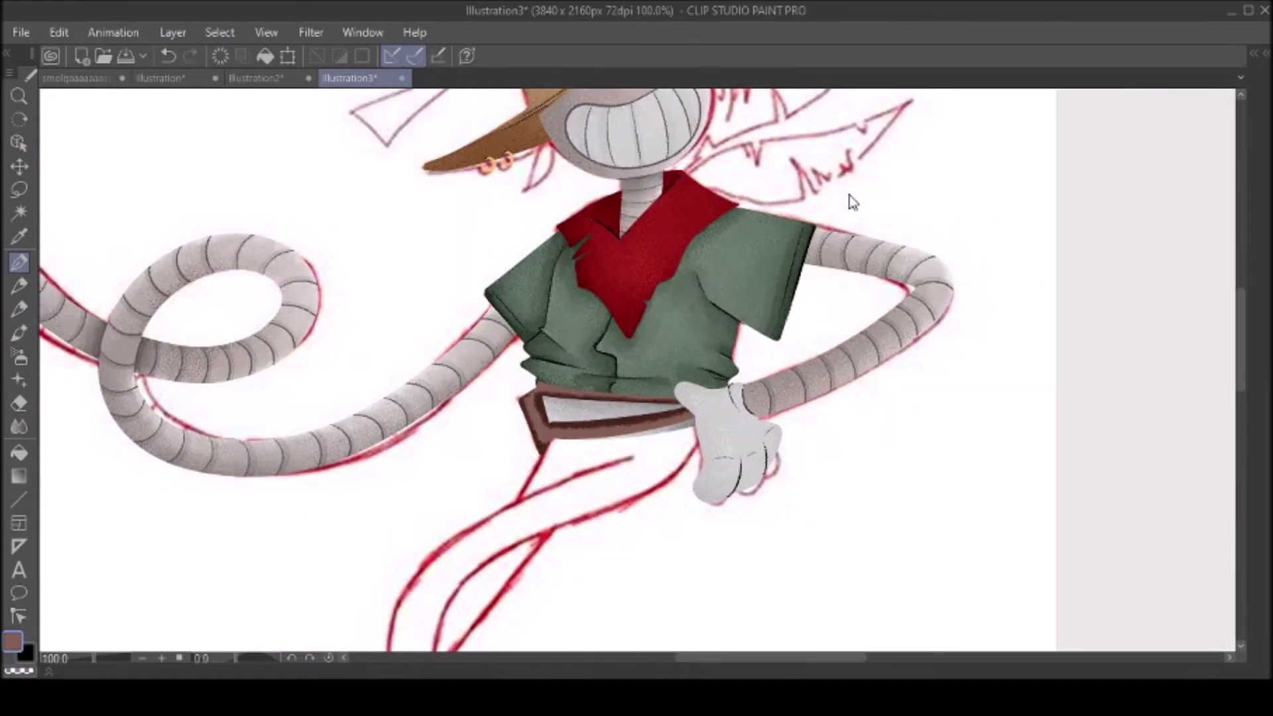
Step: Undo the last dark shading stroke on the brown belts and hip flap
key("ctrl+z")
scroll(511, 427, "up", 3)
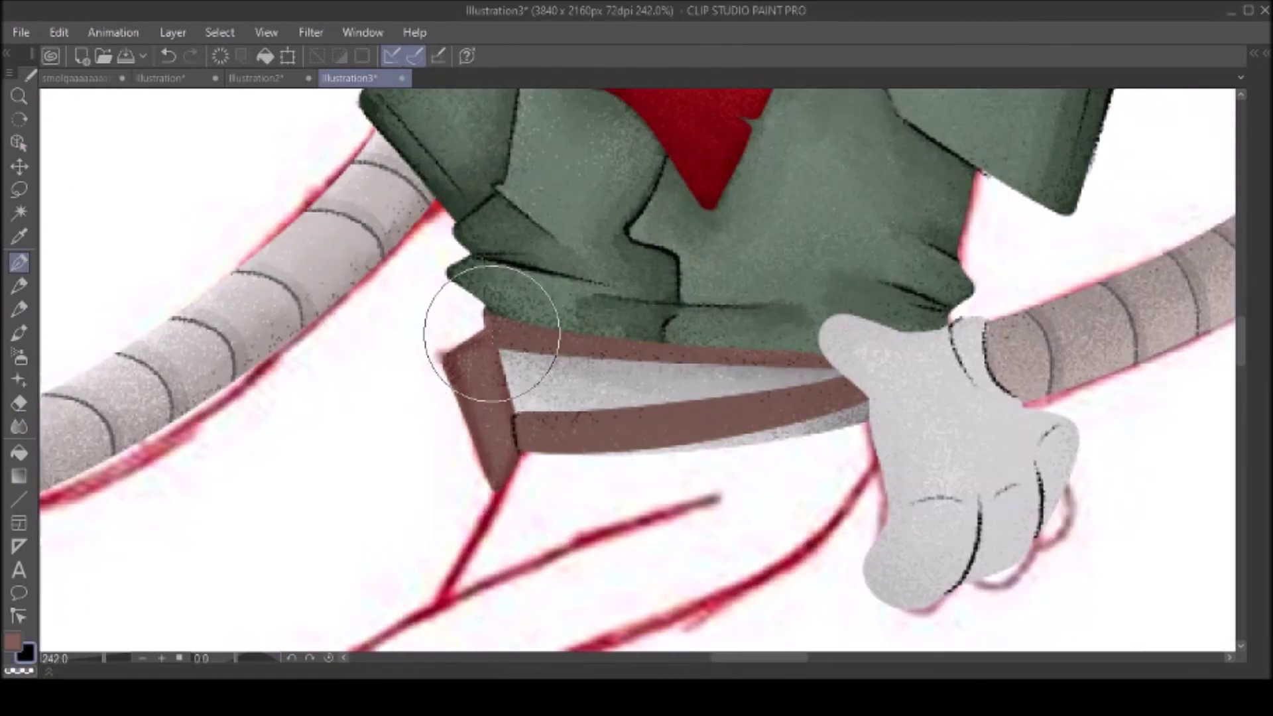
scroll(483, 411, "down", 2)
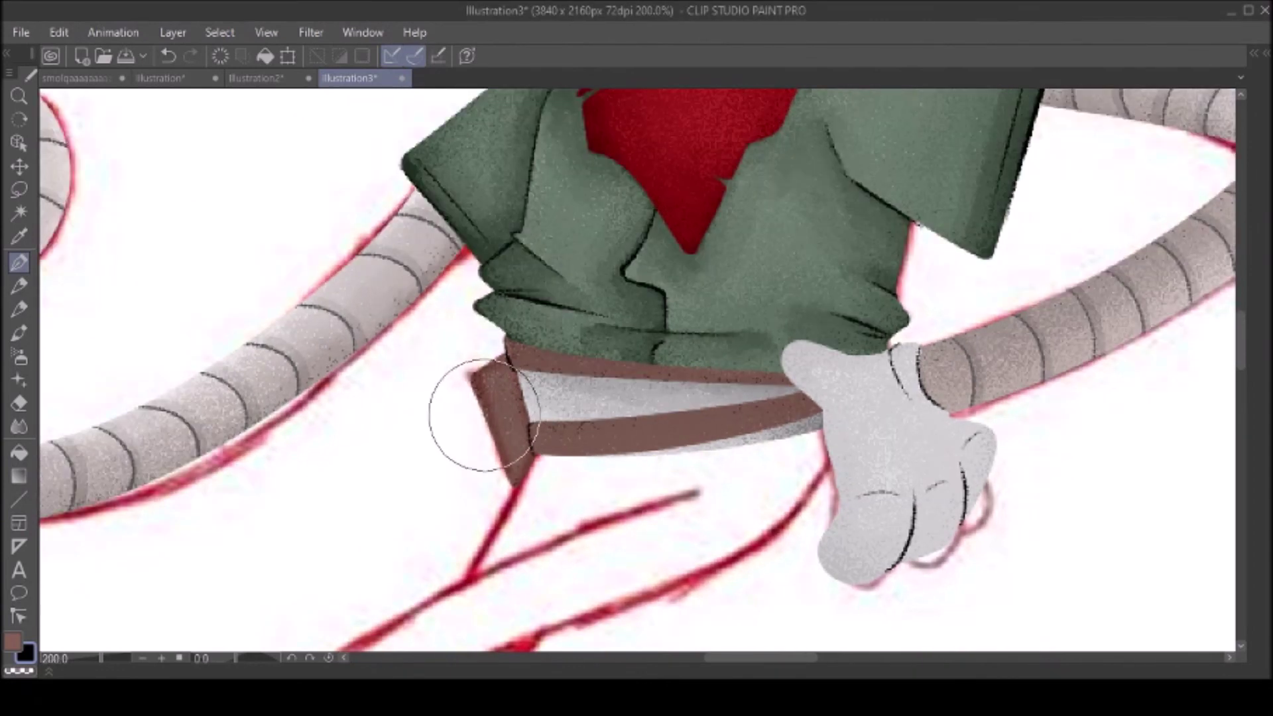
scroll(1116, 252, "down", 1)
scroll(1116, 252, "down", 1)
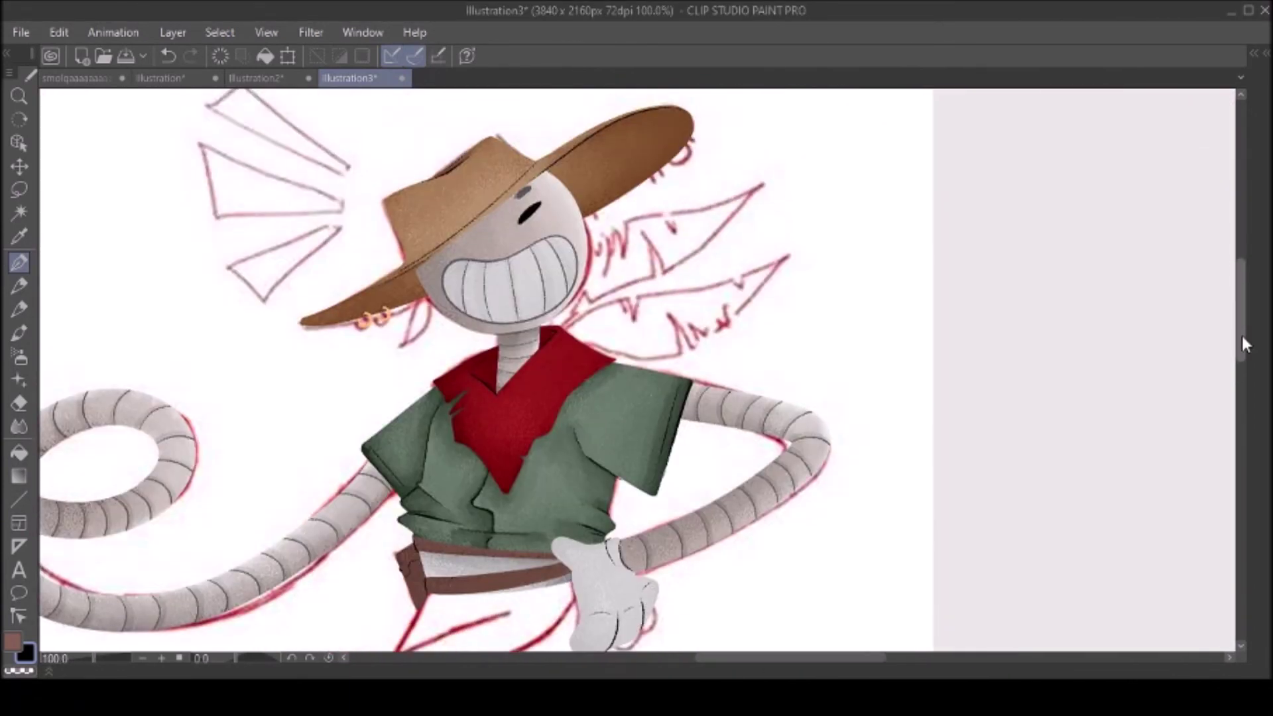
Step: Paint both crossed trouser legs solid blue from the belt to the boot cuffs, with dark blue shadows along the inner edges
scroll(862, 398, "down", 3)
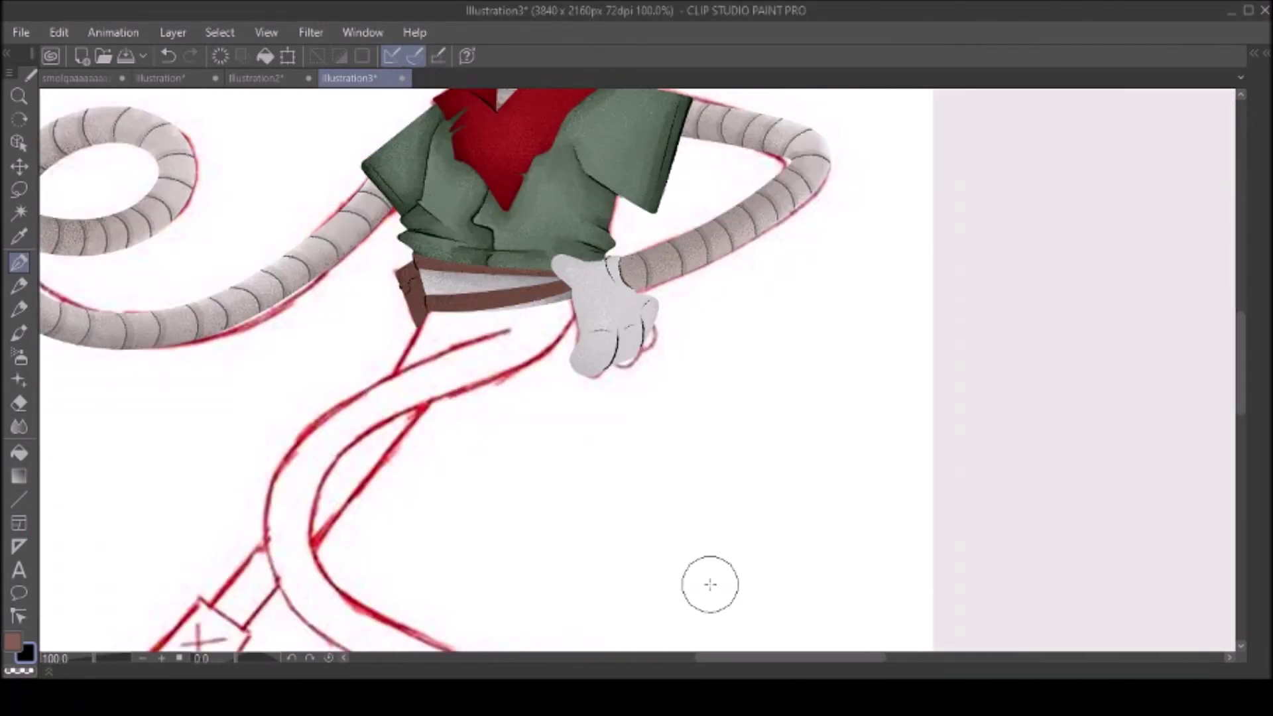
scroll(1196, 94, "down", 1)
scroll(1196, 94, "down", 3)
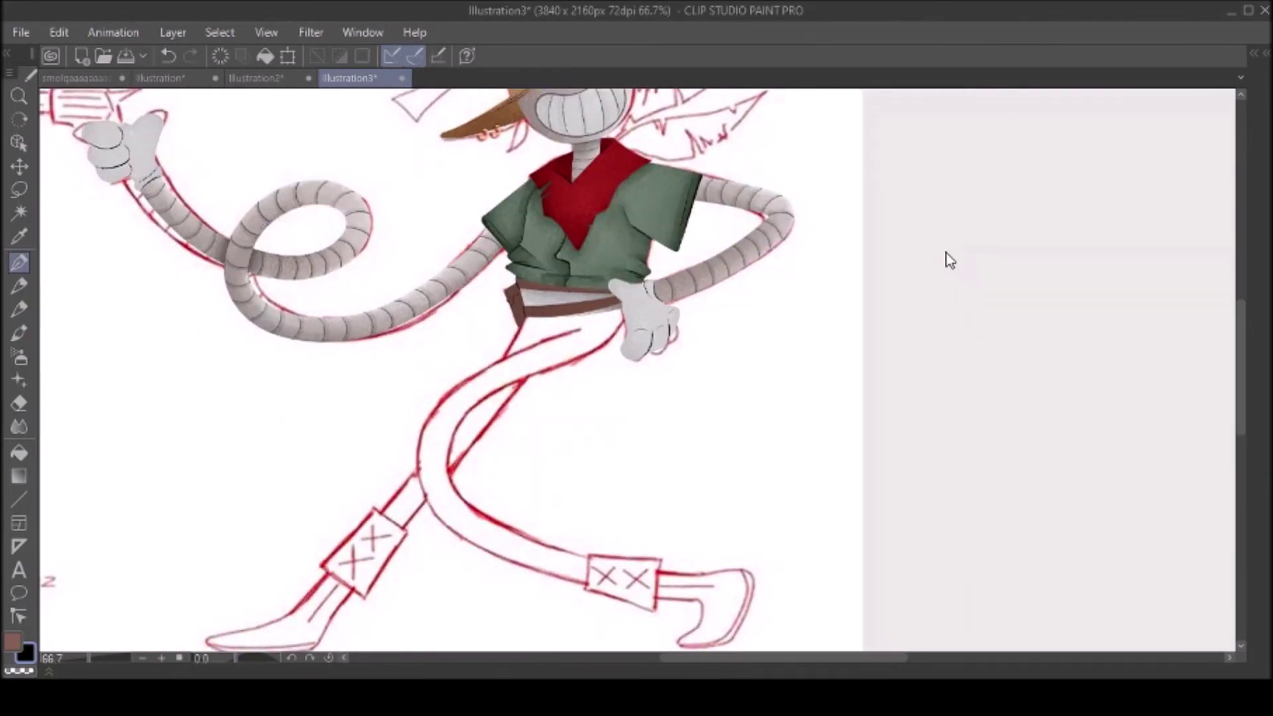
scroll(793, 551, "up", 1)
left_click_drag(527, 313, 496, 368)
mouse_move(628, 302)
left_mouse_down()
mouse_move(514, 381)
mouse_move(388, 545)
left_mouse_up()
key("Delete")
left_click_drag(570, 335, 610, 600)
mouse_move(517, 318)
left_mouse_down()
mouse_move(623, 312)
mouse_move(550, 327)
mouse_move(606, 597)
left_mouse_up()
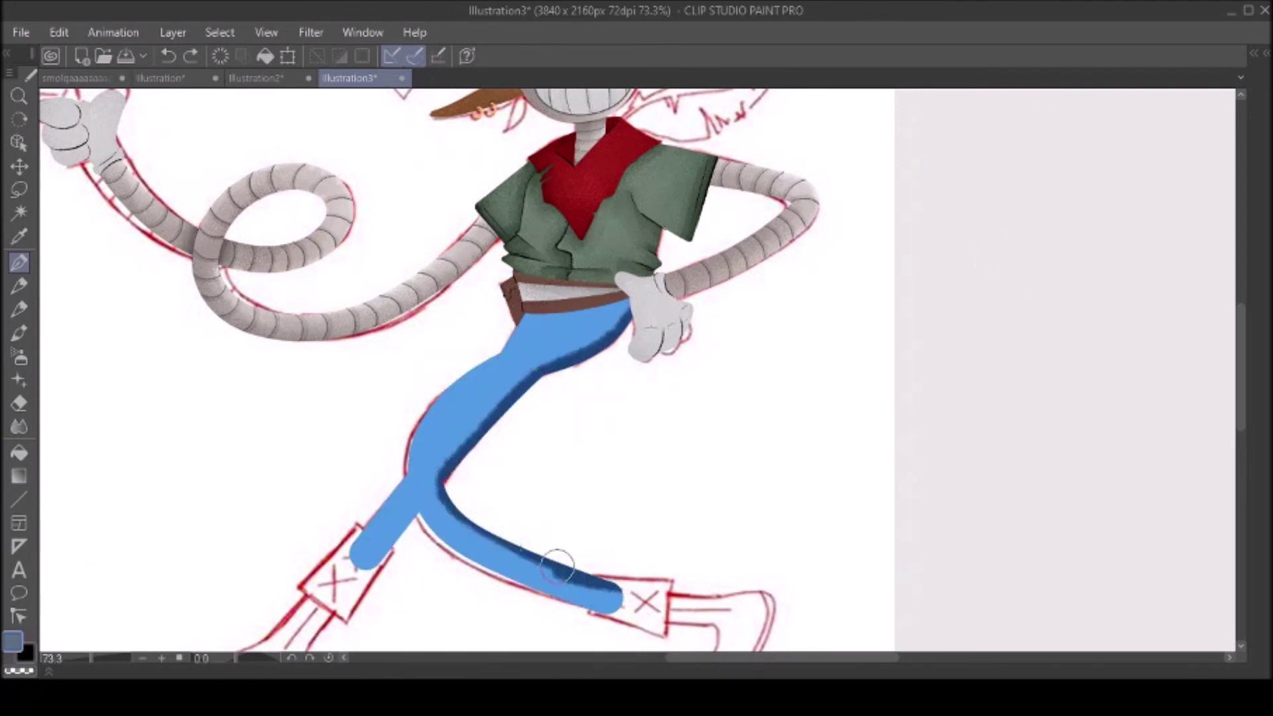
Step: Blend the blue trouser shading and draw thin black contour lines where the front leg crosses the rear leg
left_click_drag(490, 352, 365, 550)
left_click_drag(617, 312, 451, 465)
left_click_drag(372, 550, 617, 601)
key("ctrl+z")
mouse_move(563, 372)
left_mouse_down()
mouse_move(444, 464)
mouse_move(414, 511)
left_mouse_up()
left_click_drag(557, 335, 504, 355)
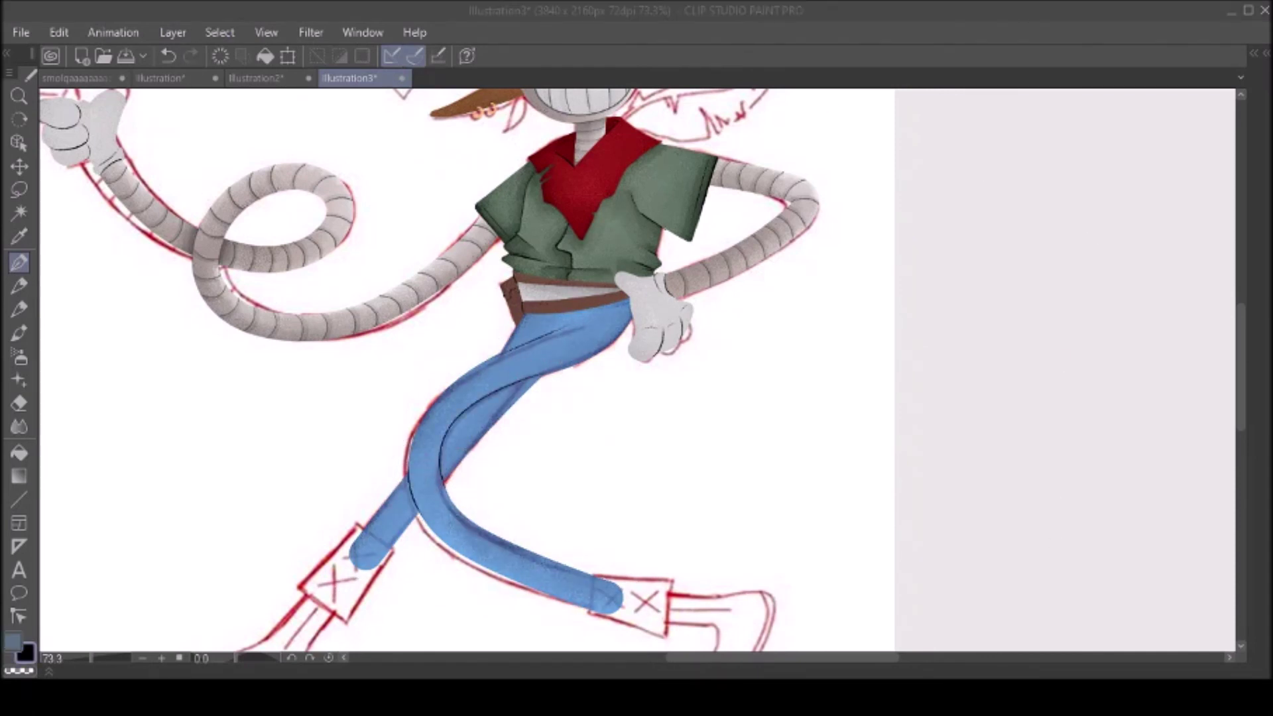
left_click(166, 58)
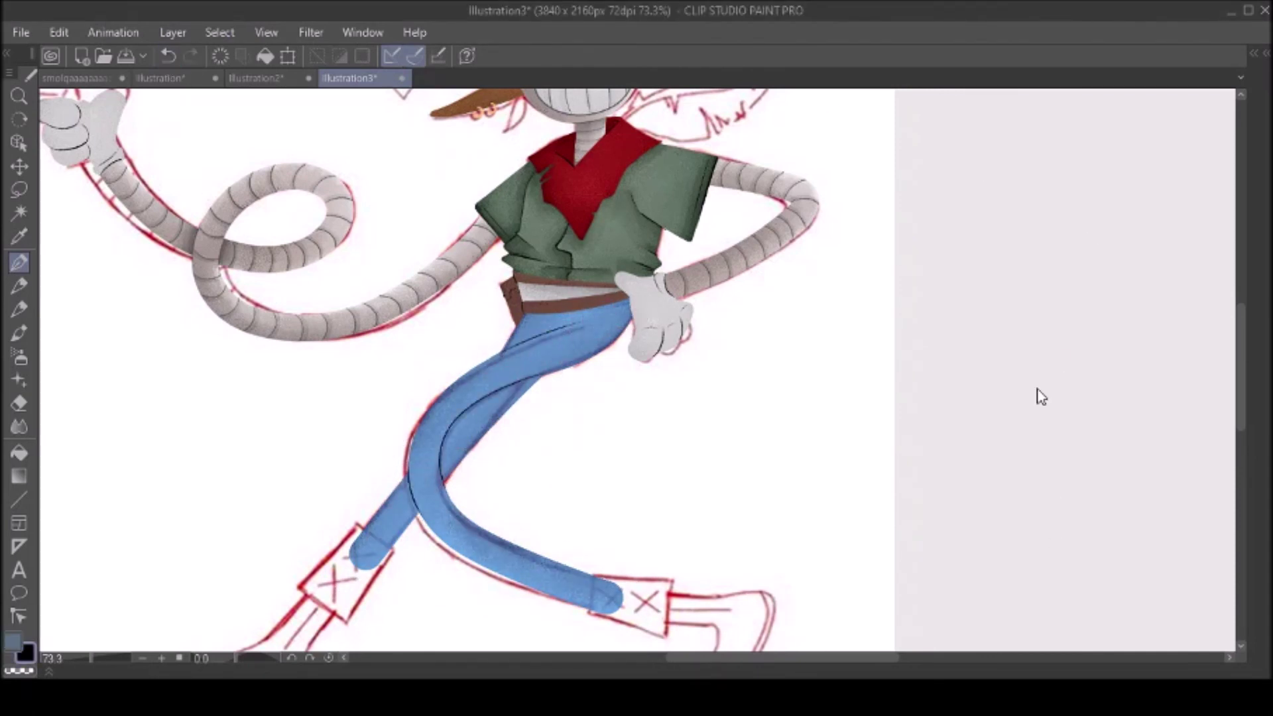
Step: Shade the rear leg and the hip fold below the belt in darker blue
scroll(1013, 312, "down", 2)
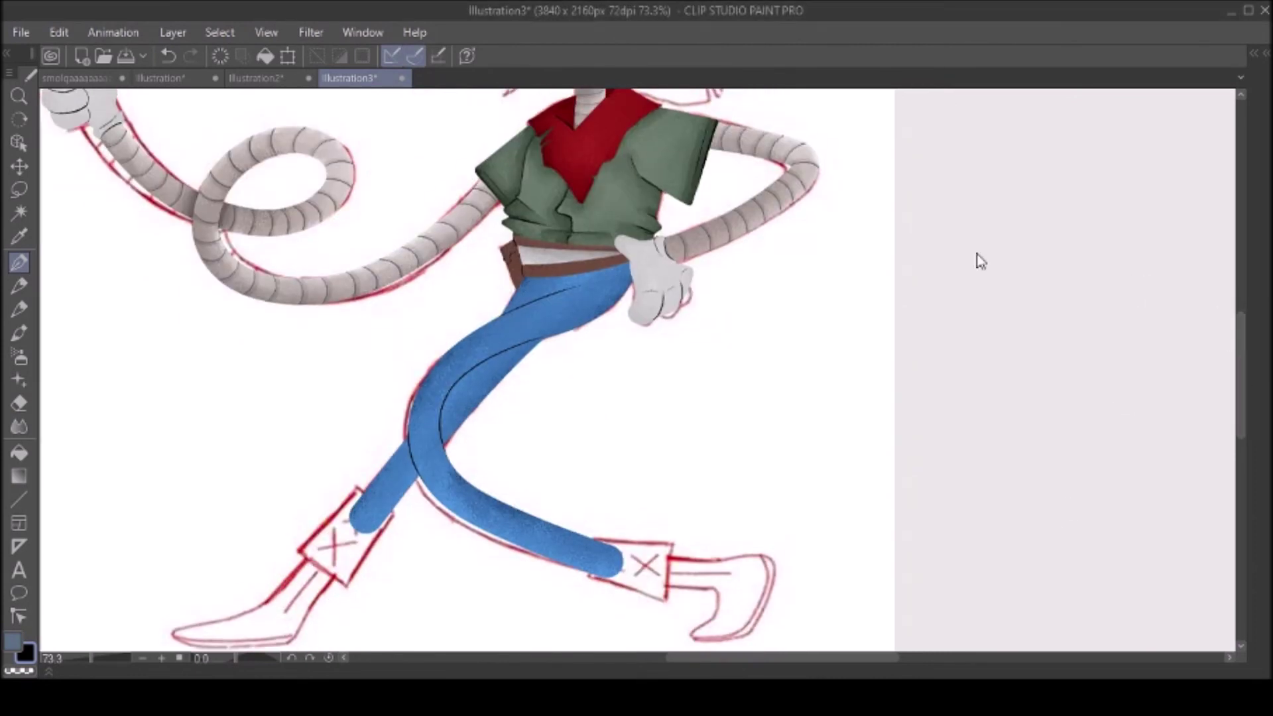
mouse_move(514, 351)
left_mouse_down()
mouse_move(407, 484)
mouse_move(616, 324)
left_mouse_up()
mouse_move(498, 362)
left_mouse_down()
mouse_move(401, 491)
mouse_move(617, 285)
mouse_move(603, 281)
left_mouse_up()
scroll(1204, 100, "down", 2)
scroll(1203, 99, "left", 2)
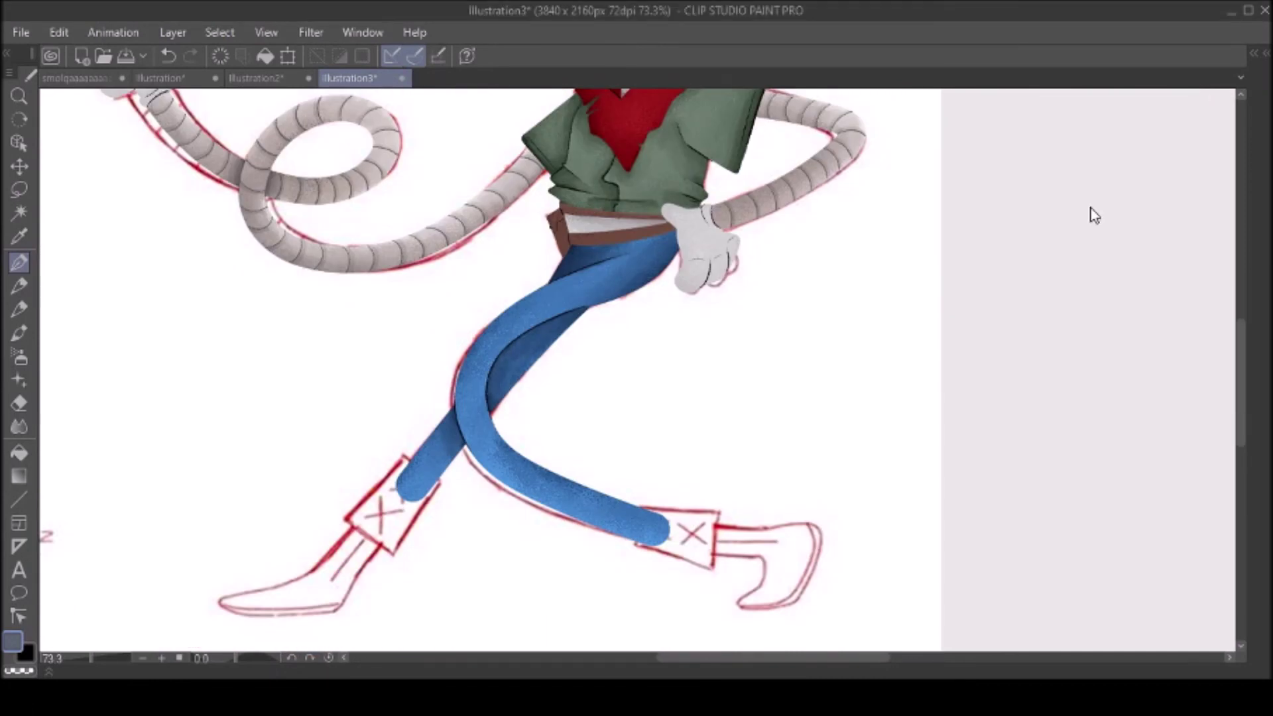
Step: Outline the front leg's boot and cuff in tan over the sketch and fill them solid
scroll(1188, 105, "down", 4)
scroll(1187, 105, "left", 2)
scroll(1032, 287, "right", 1)
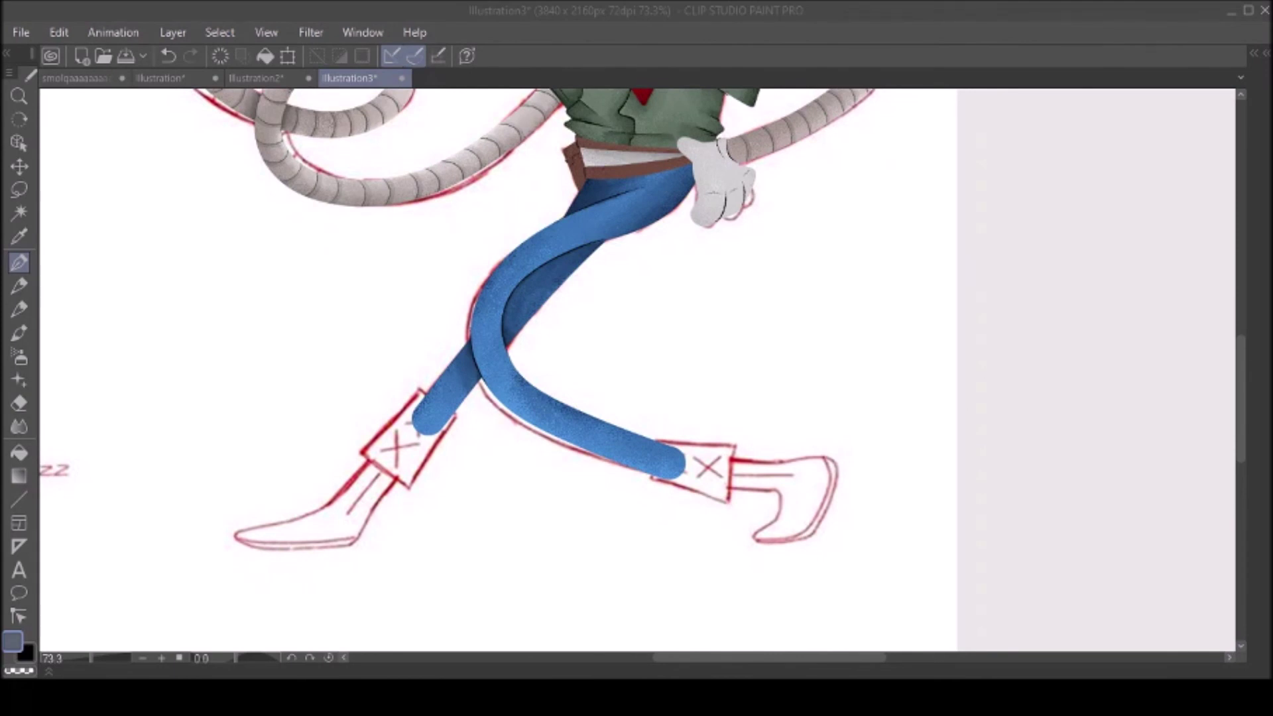
scroll(889, 417, "down", 3)
scroll(889, 418, "right", 6)
mouse_move(463, 370)
left_mouse_down()
mouse_move(545, 449)
mouse_move(548, 370)
left_mouse_up()
mouse_move(548, 371)
left_mouse_down()
mouse_move(544, 427)
mouse_move(585, 459)
left_mouse_up()
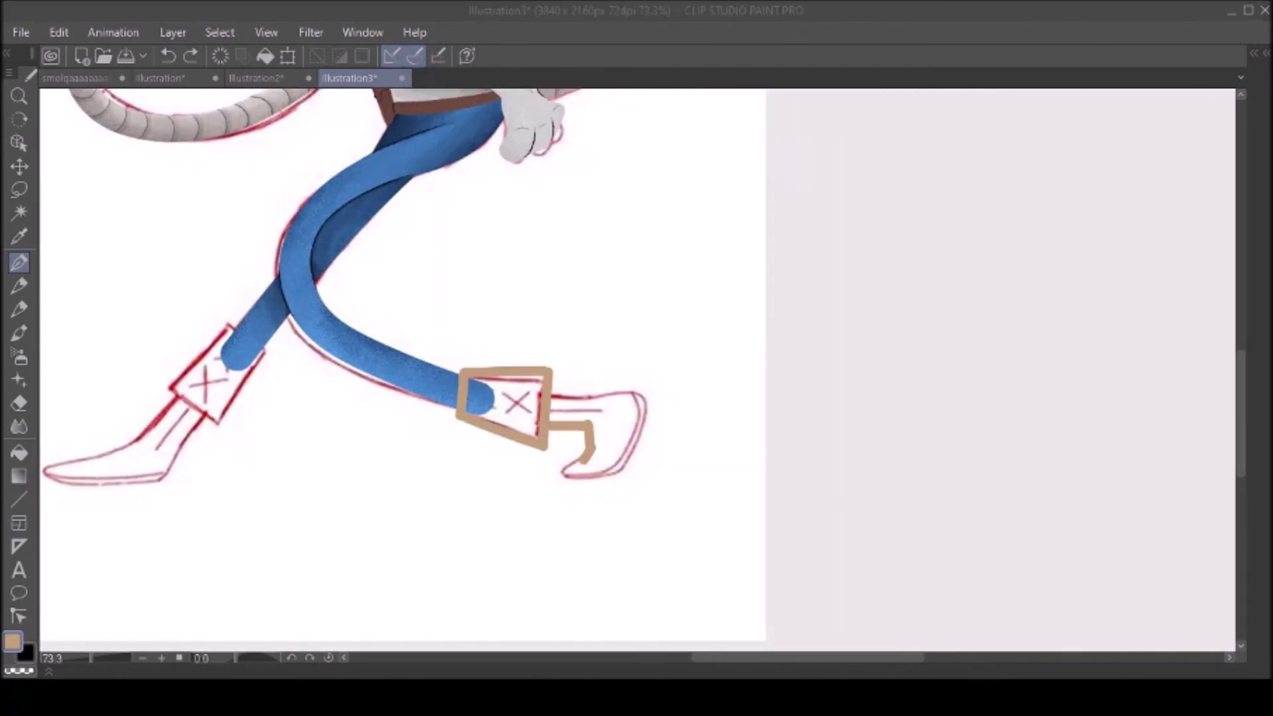
left_click_drag(552, 397, 647, 397)
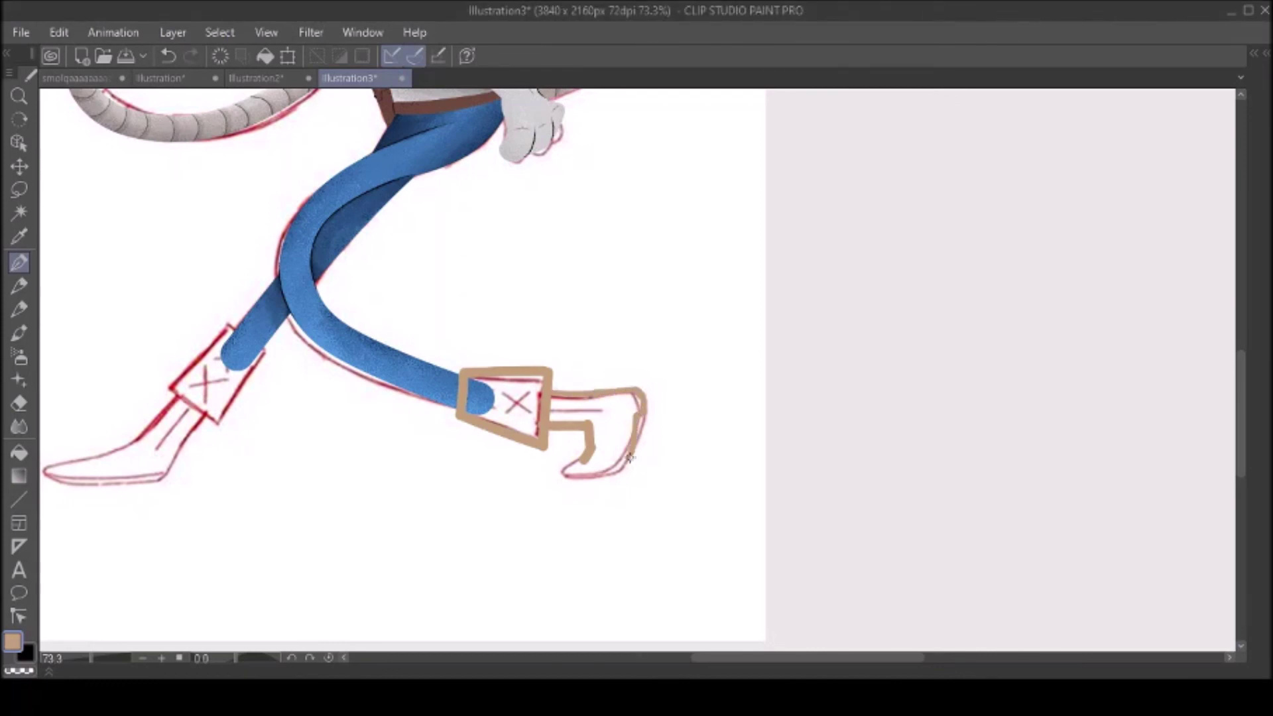
left_click(597, 438)
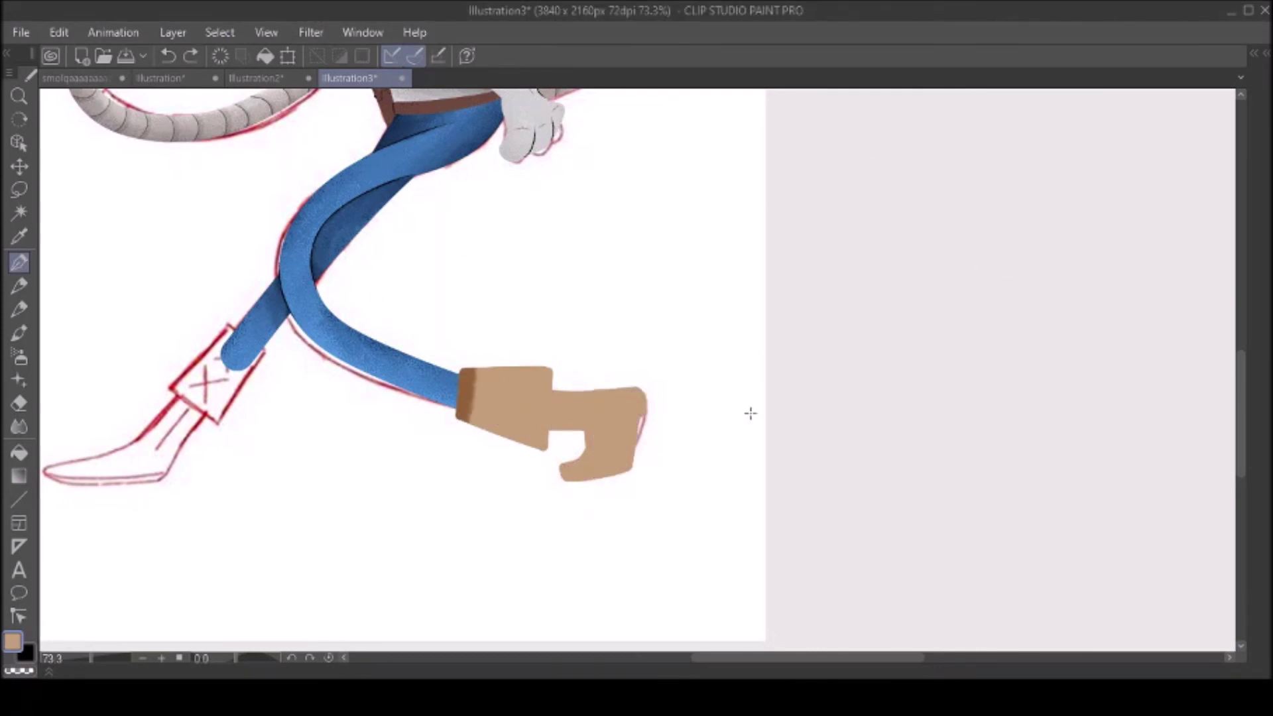
Step: Shade the front boot in darker brown and add a black line at the cuff edge and small ankle creases
left_click_drag(477, 397, 562, 483)
left_click_drag(597, 404, 623, 464)
left_click_drag(467, 398, 490, 411)
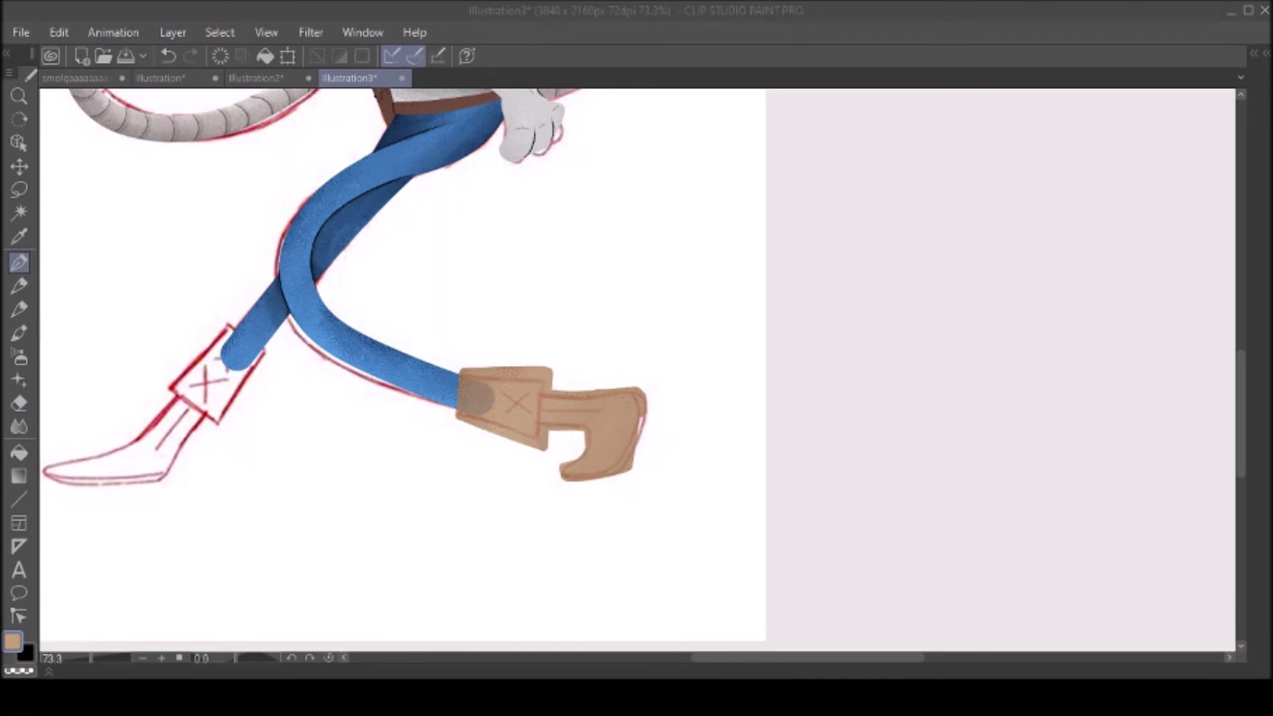
left_click_drag(551, 371, 549, 448)
left_click_drag(587, 431, 588, 443)
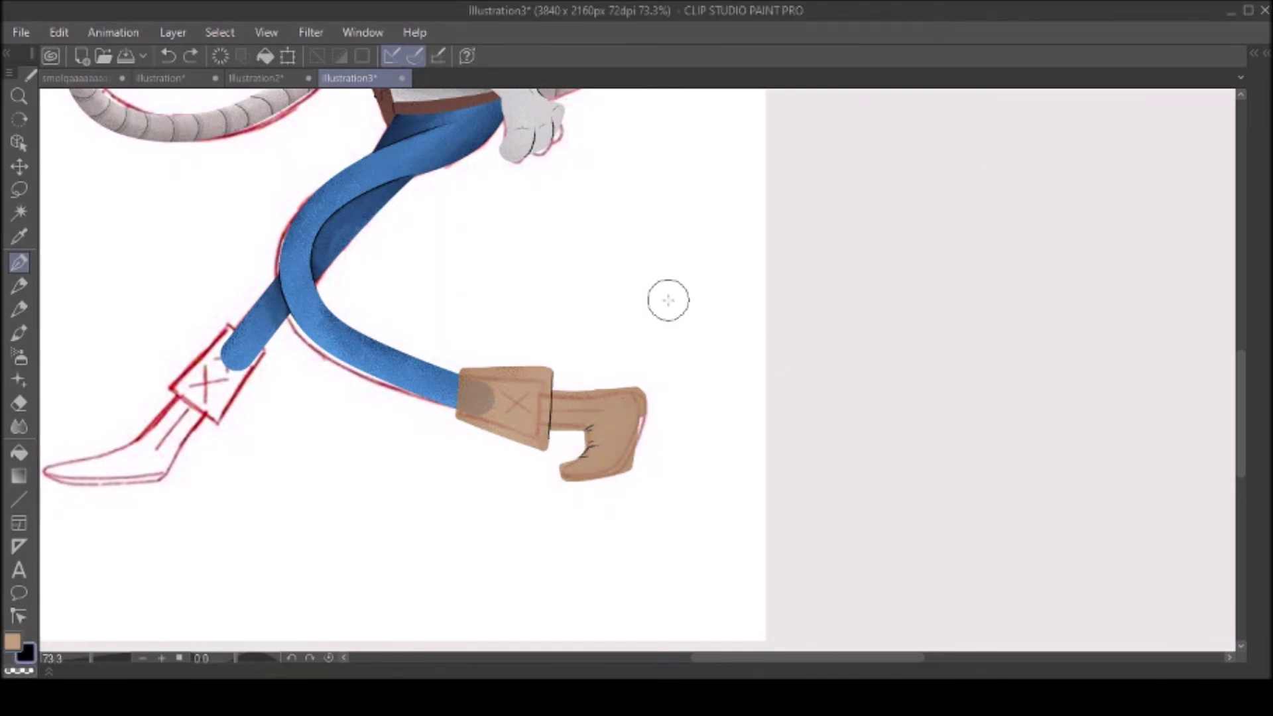
key("ctrl+z")
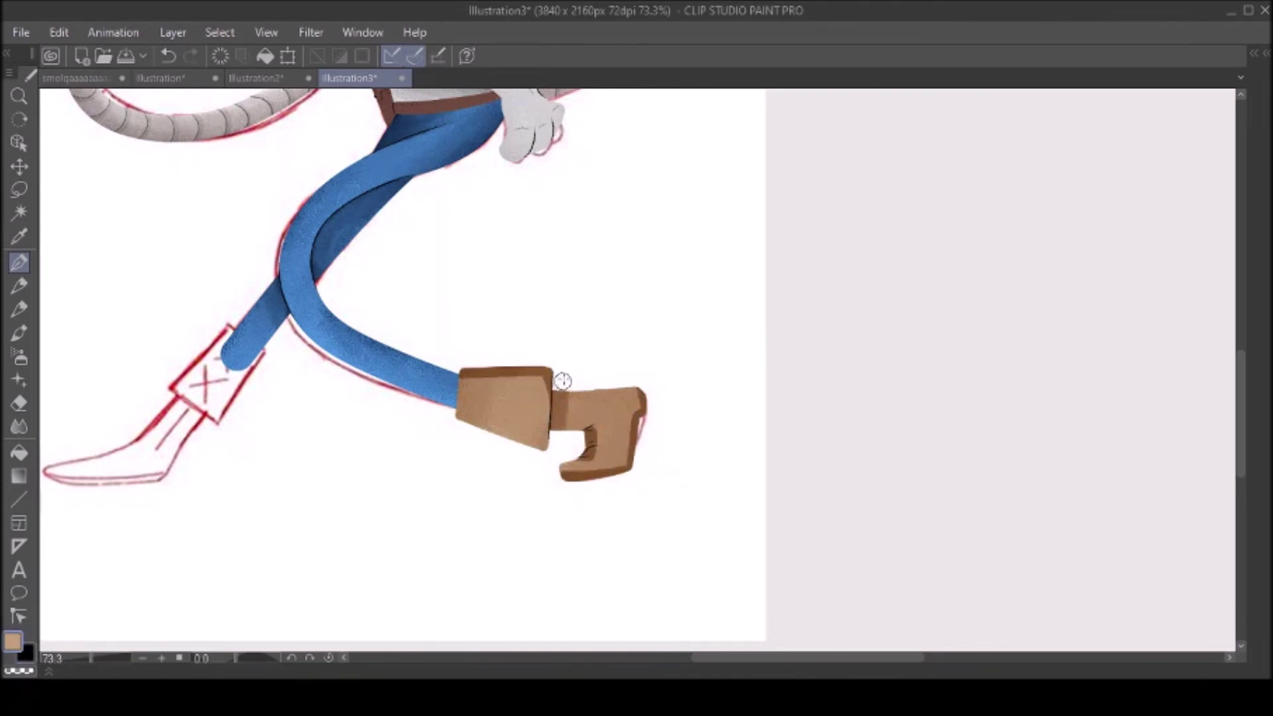
left_click_drag(608, 398, 603, 435)
Step: Paint the rear leg's boot and flared cuff solid tan, with black cuff and ankle crease lines
scroll(603, 434, "down", 1)
left_click_drag(908, 229, 1187, 96)
key("ctrl+y")
key("ctrl+y")
key("ctrl+y")
key("ctrl+y")
key("ctrl+y")
key("ctrl+y")
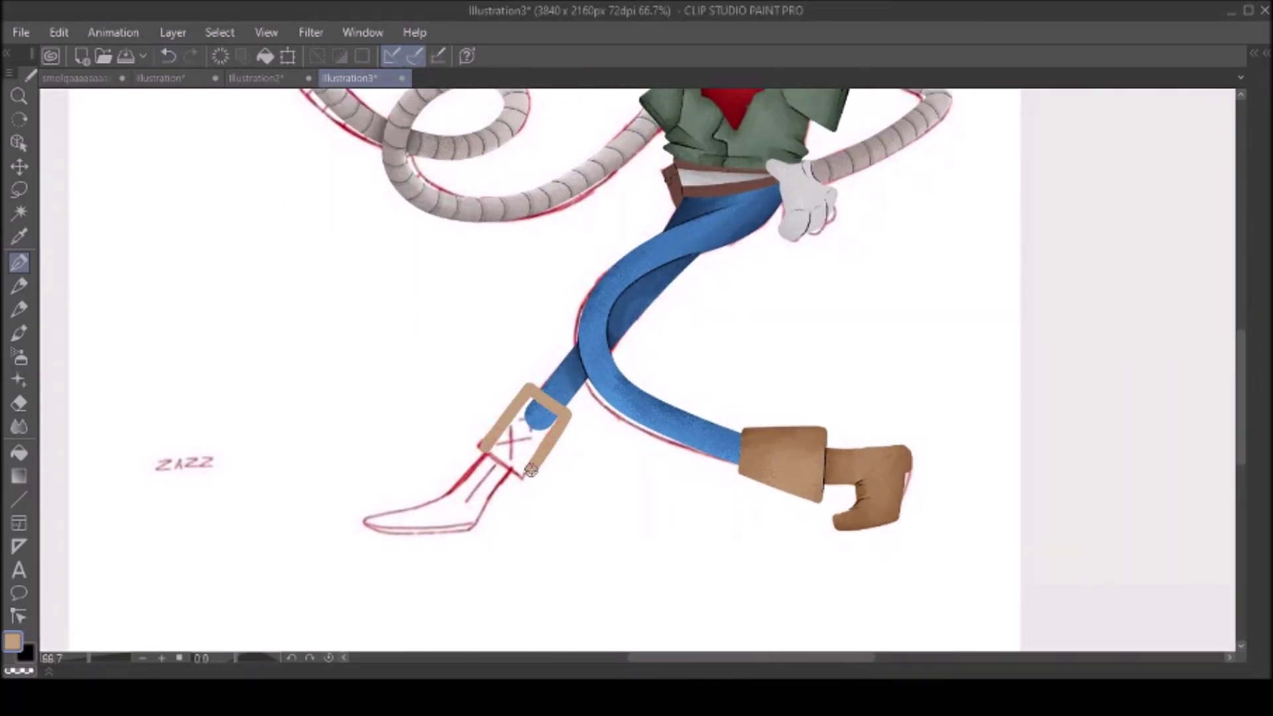
mouse_move(418, 424)
left_mouse_down()
mouse_move(352, 491)
mouse_move(379, 501)
mouse_move(391, 464)
left_mouse_up()
left_click_drag(941, 279, 981, 257)
left_click_drag(465, 372, 319, 504)
mouse_move(398, 504)
left_mouse_down()
mouse_move(436, 458)
mouse_move(455, 461)
left_mouse_up()
key("x")
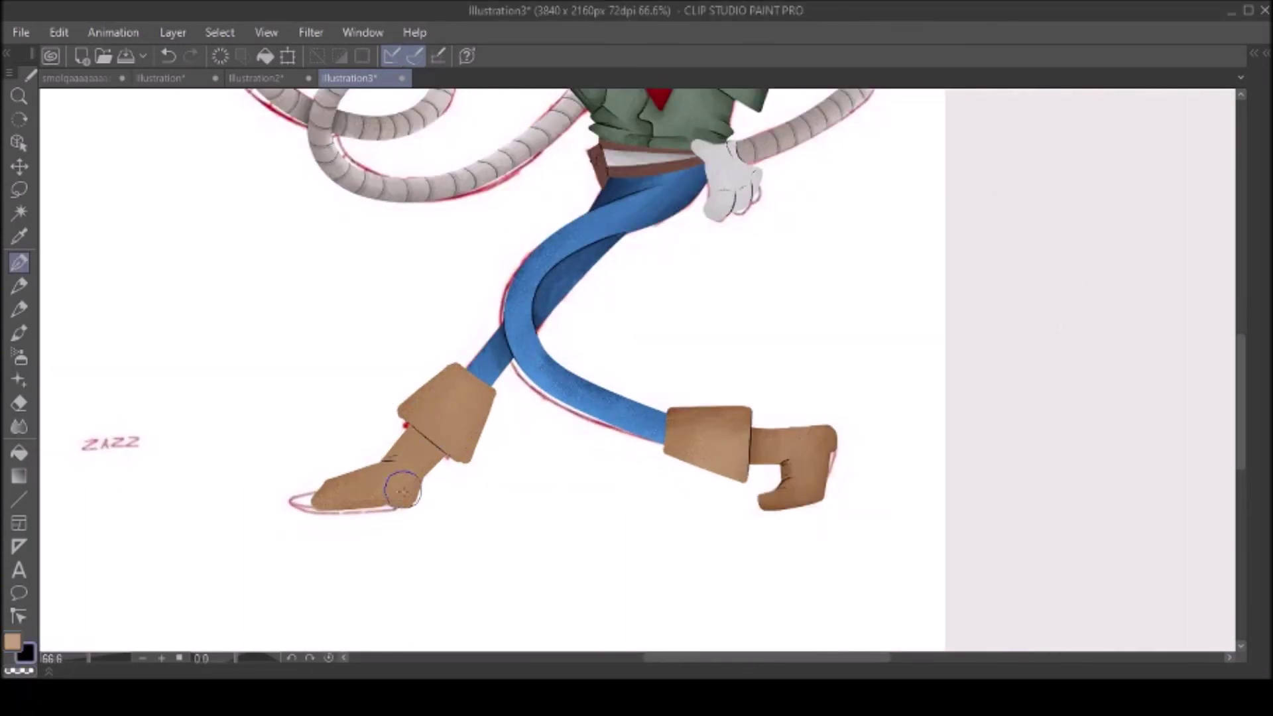
Step: Add dark brown shadows along the rear boot's cuff, ankle, toe and sole
key("x")
left_click_drag(478, 398, 424, 458)
left_click_drag(325, 477, 464, 437)
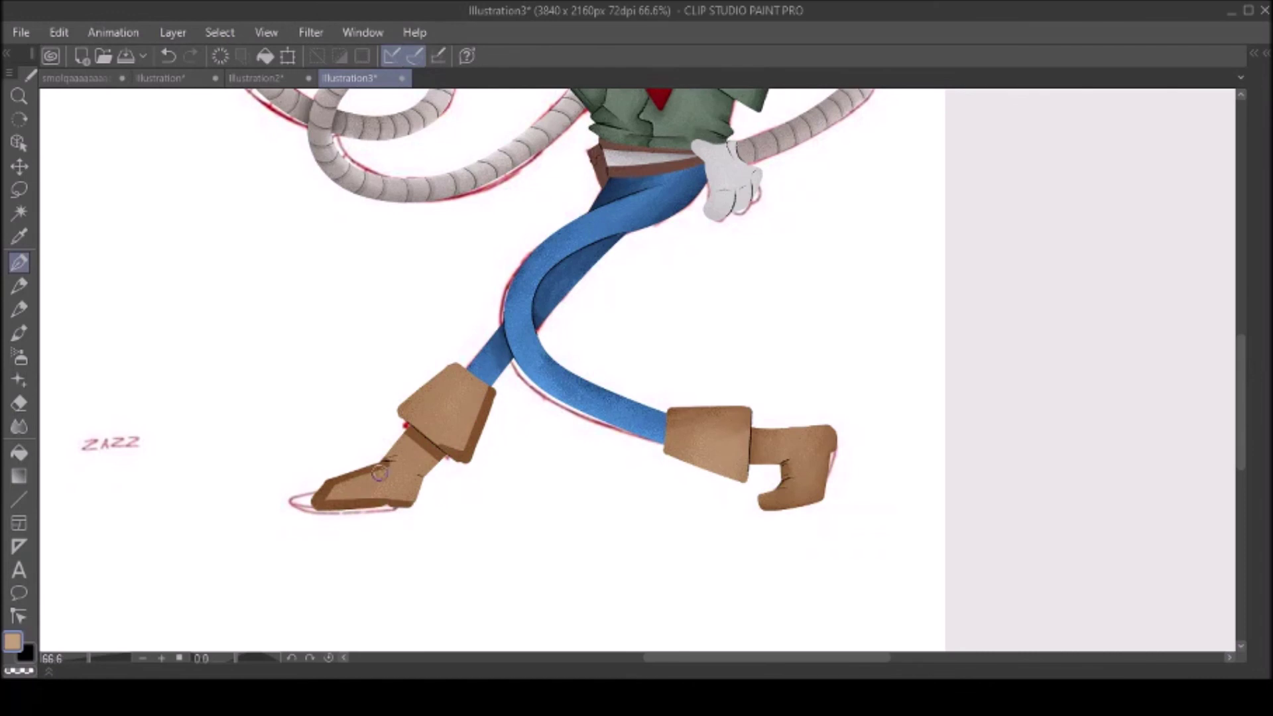
left_click_drag(318, 504, 398, 480)
Step: Outline the two ragged feathers behind the head in pink and fill them solid
scroll(398, 481, "down", 3)
scroll(497, 449, "up", 3)
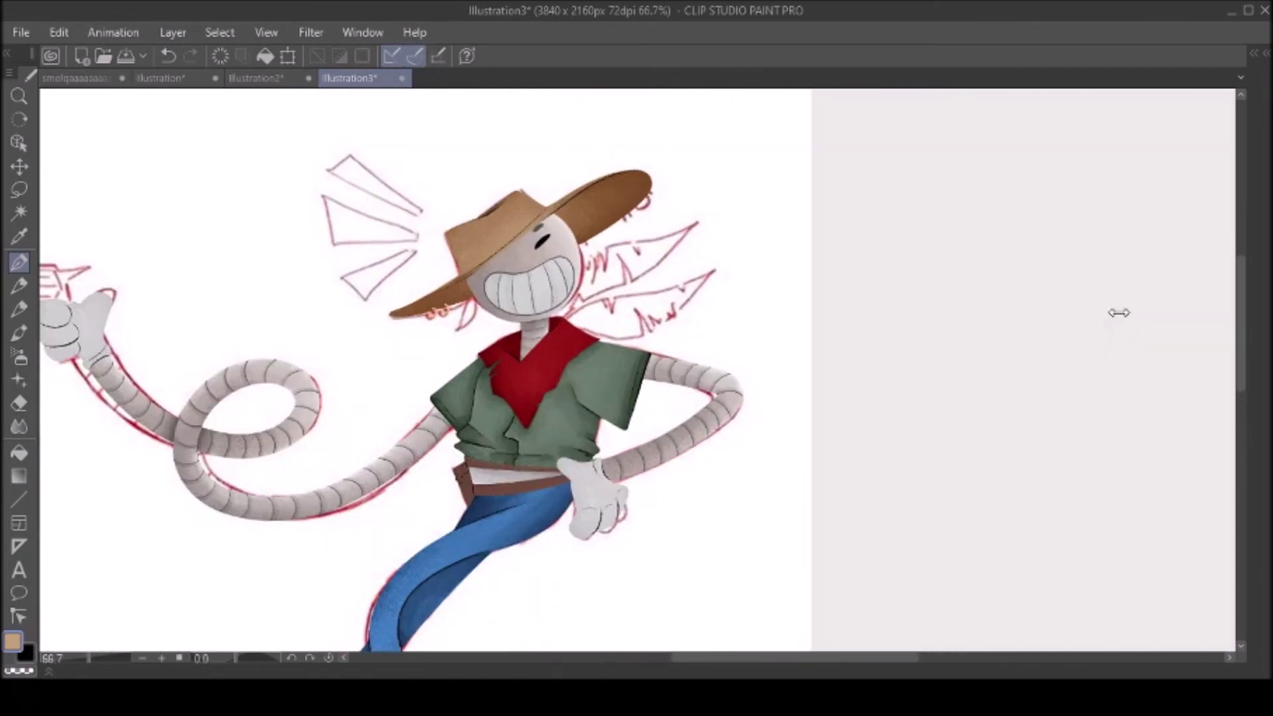
scroll(1048, 208, "up", 2)
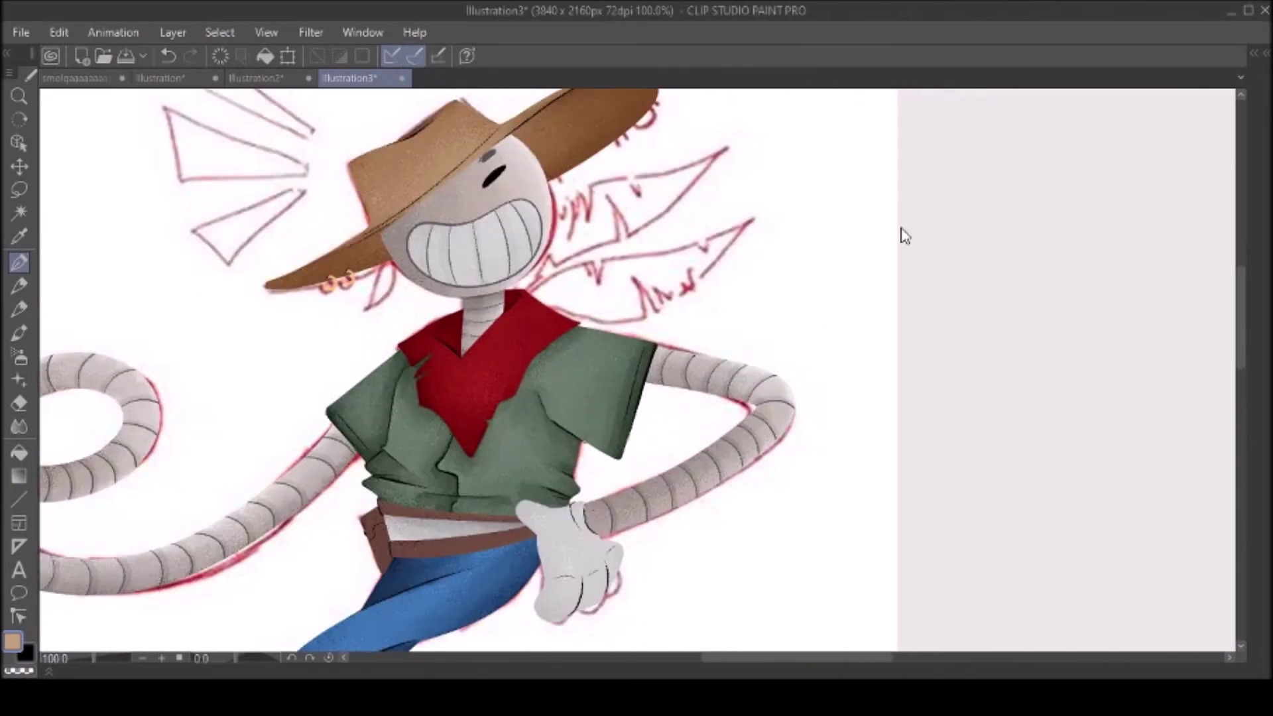
left_click_drag(1205, 80, 1074, 80)
left_click_drag(451, 305, 617, 235)
mouse_move(398, 371)
left_mouse_down()
mouse_move(517, 329)
mouse_move(593, 328)
mouse_move(561, 382)
left_mouse_up()
key("g")
left_click(454, 351)
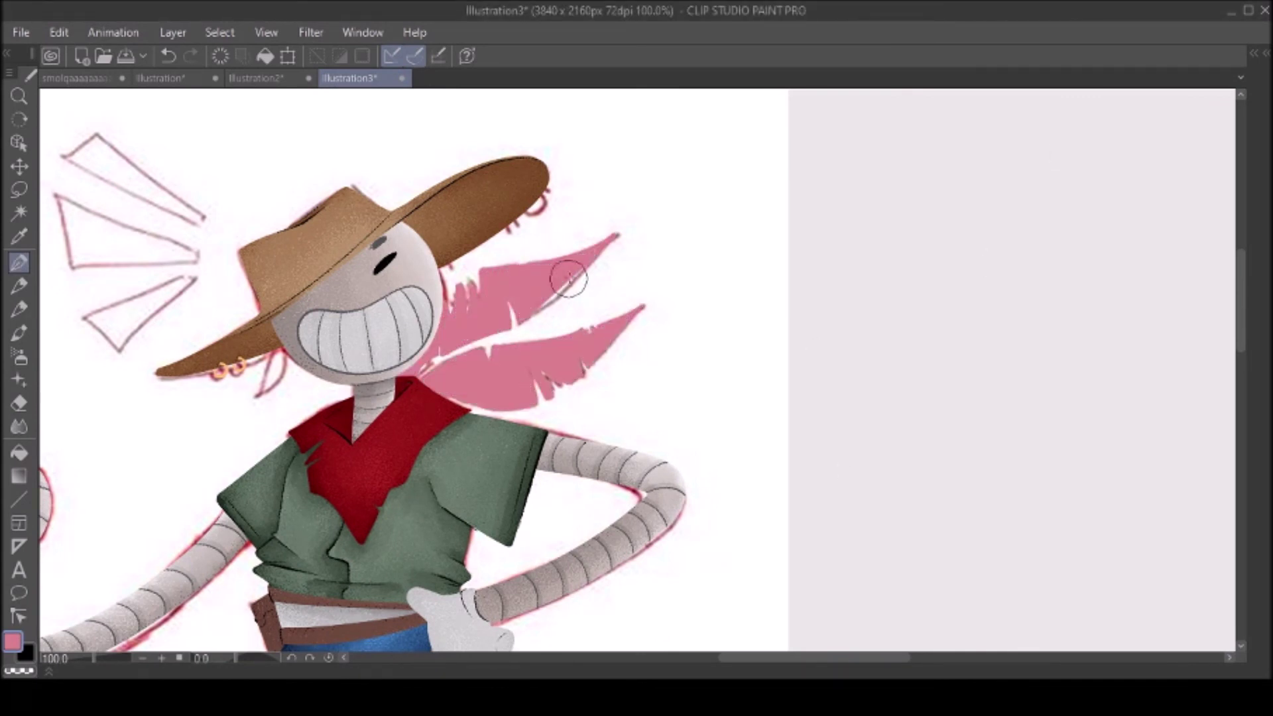
Step: Shade the two feathers in deeper pink and draw thin black quill lines along their centres
mouse_move(431, 368)
left_mouse_down()
mouse_move(517, 312)
mouse_move(569, 228)
mouse_move(631, 347)
left_mouse_up()
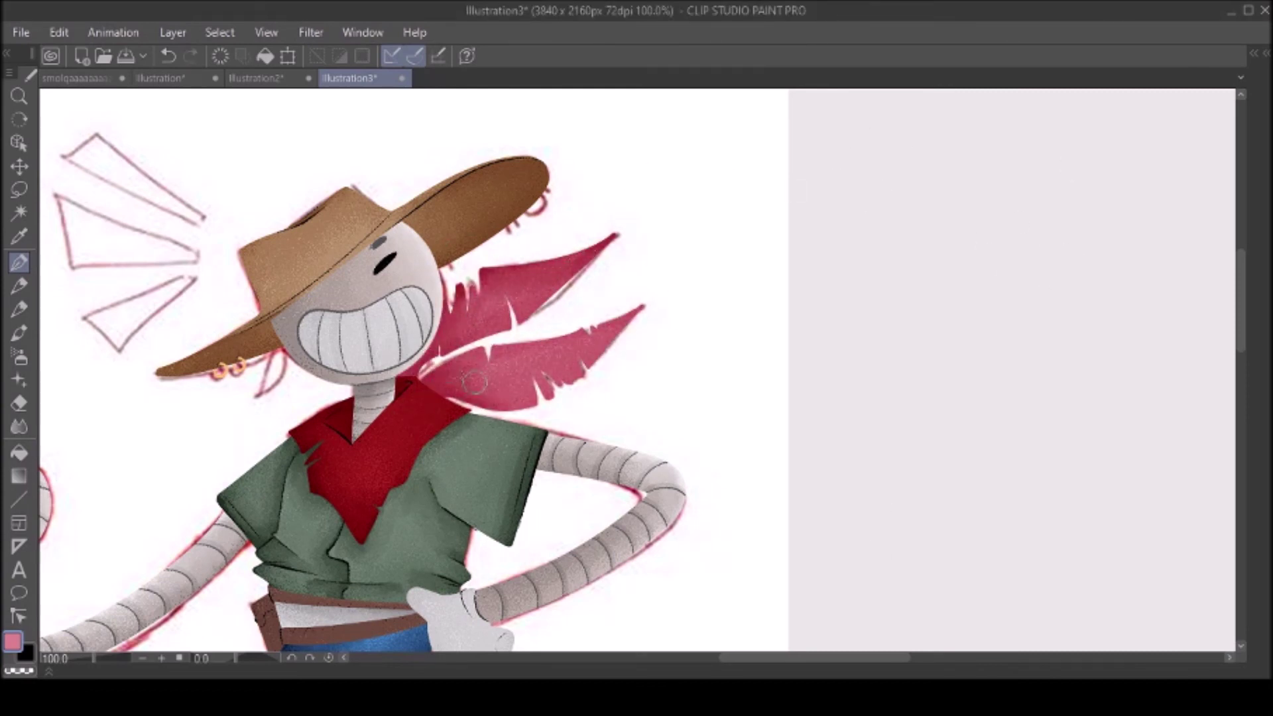
scroll(862, 232, "down", 1)
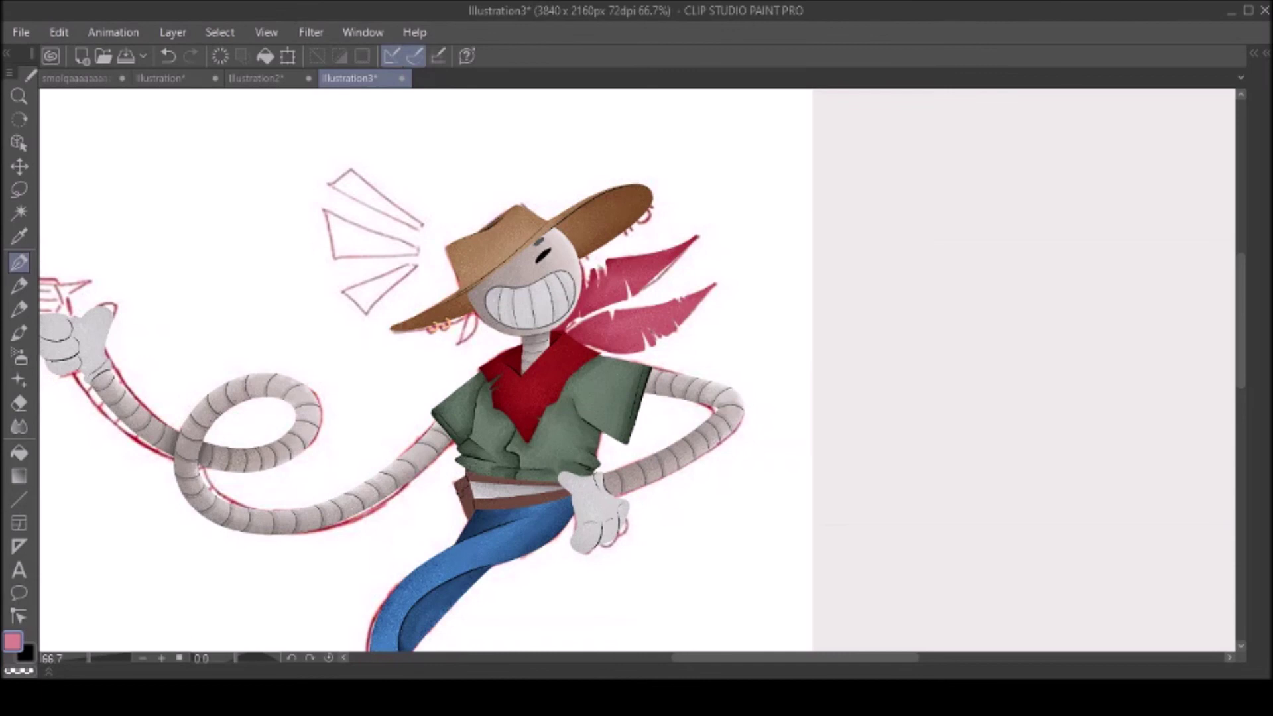
key("x")
left_click_drag(677, 246, 597, 290)
mouse_move(656, 315)
left_mouse_down()
mouse_move(607, 348)
mouse_move(587, 312)
mouse_move(597, 332)
left_mouse_up()
Step: Outline the revolver's barrel, cylinder, frame and trigger guard in grey over the sketch and fill the shapes solid
mouse_move(746, 249)
left_mouse_down()
mouse_move(745, 156)
mouse_move(1203, 219)
left_mouse_up()
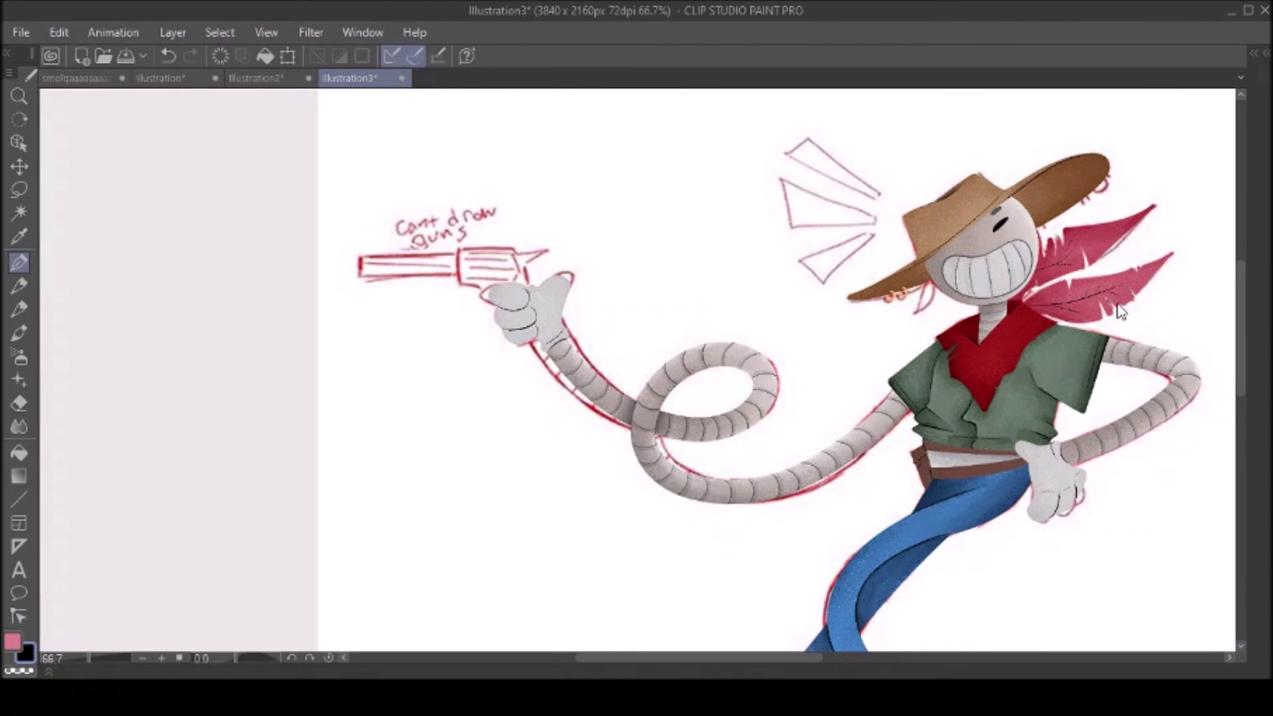
key("ctrl+0")
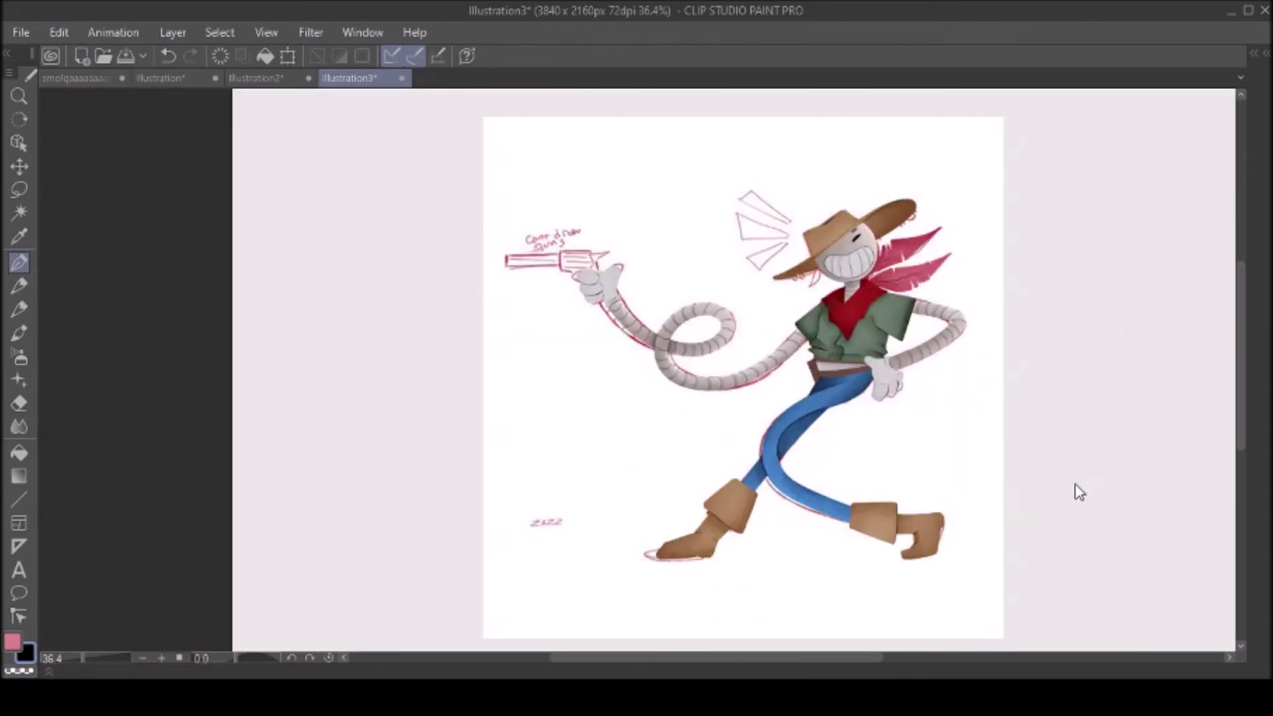
left_click_drag(977, 409, 727, 377)
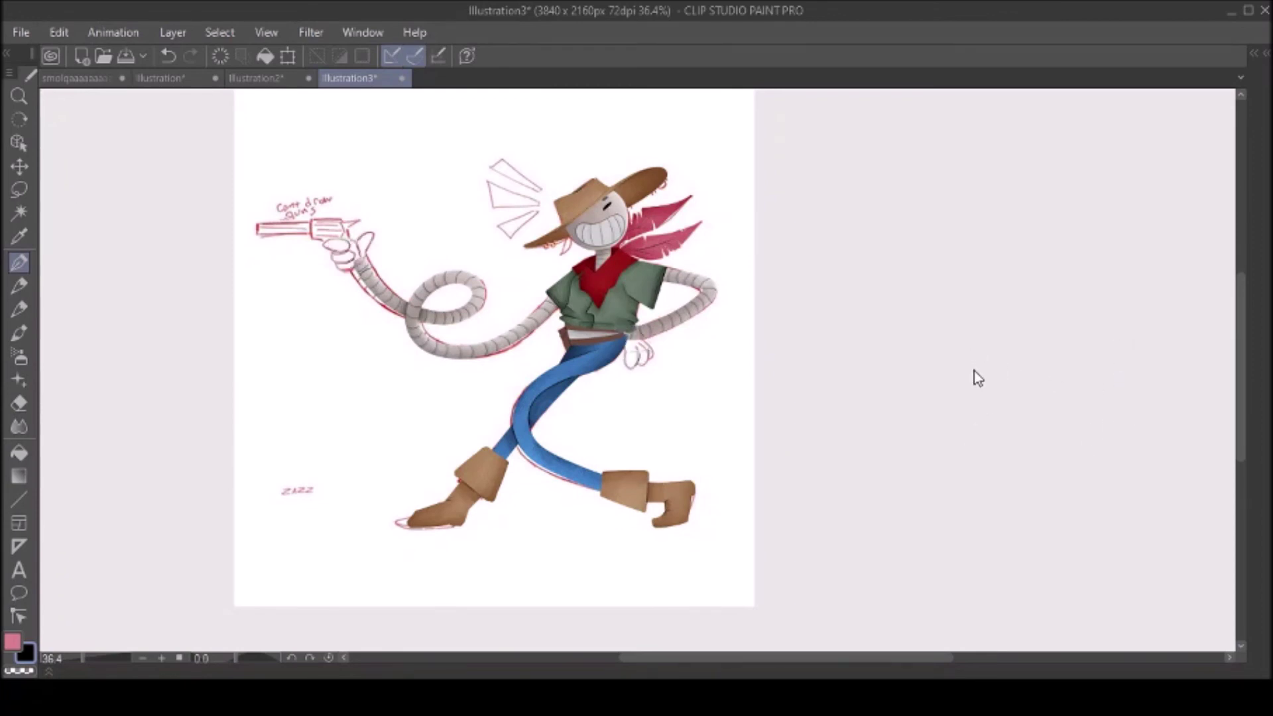
scroll(299, 240, "up", 5)
scroll(169, 585, "down", 2)
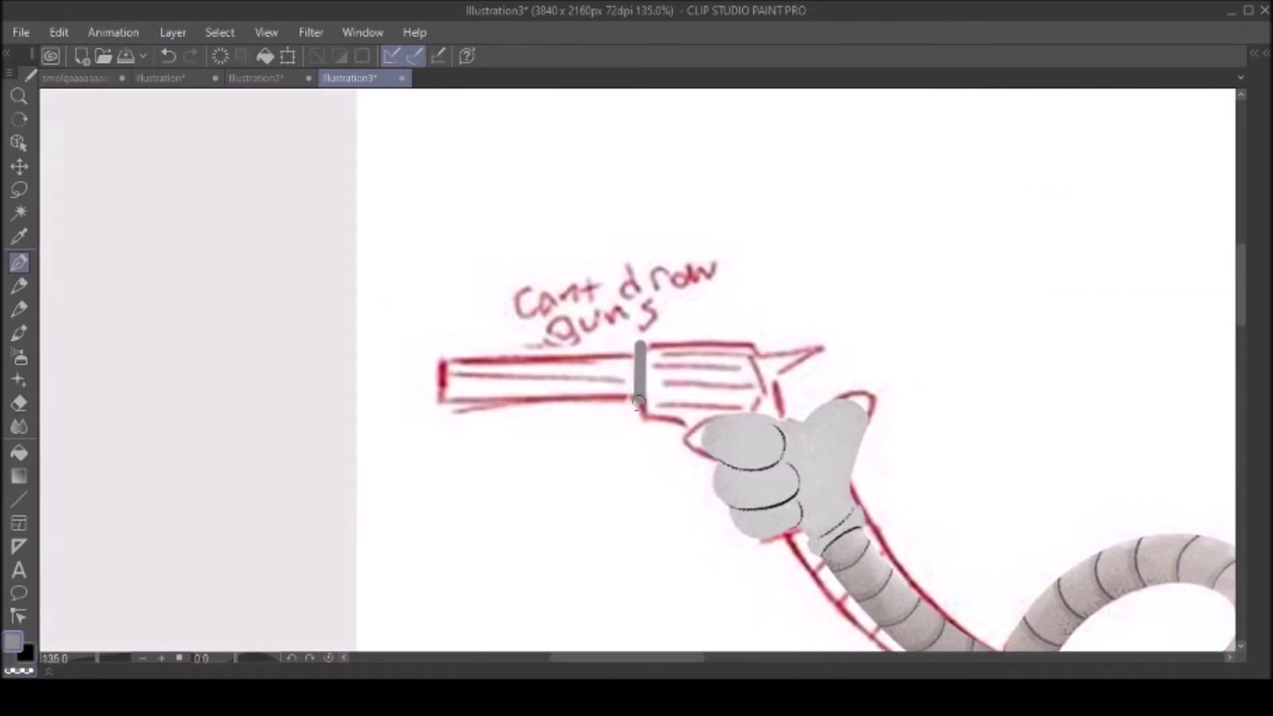
left_click_drag(640, 345, 688, 424)
mouse_move(439, 358)
left_mouse_down()
mouse_move(642, 359)
mouse_move(642, 400)
mouse_move(491, 401)
left_mouse_up()
left_click_drag(487, 345, 602, 345)
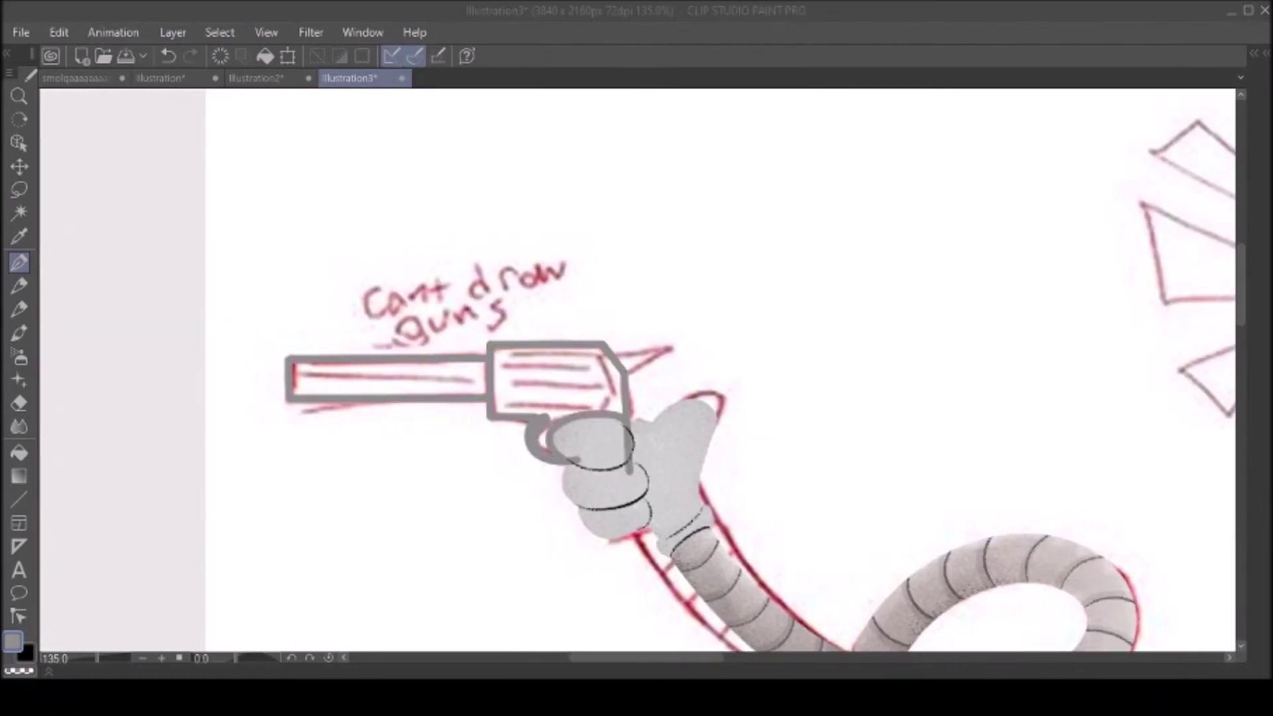
left_click(557, 381)
left_click(384, 378)
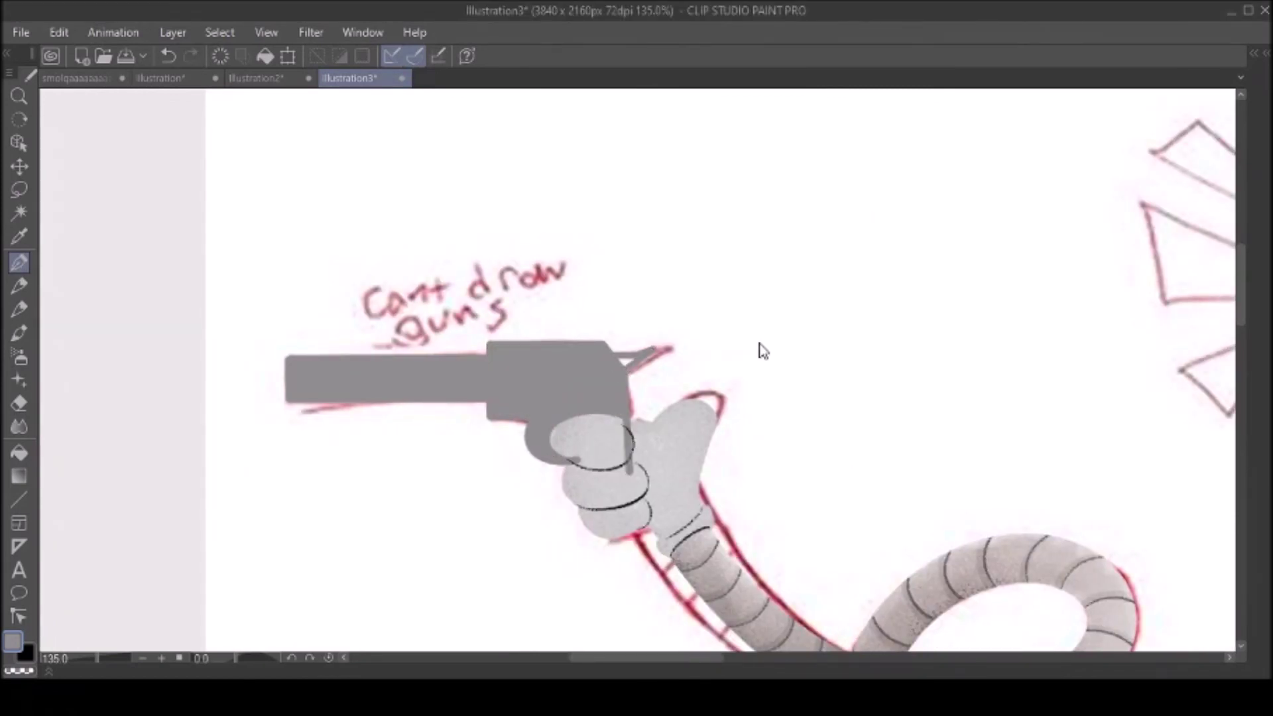
Step: Paint the revolver's grey grip between the fingers and palm and add grainy dark shading to the gun
scroll(618, 418, "up", 1)
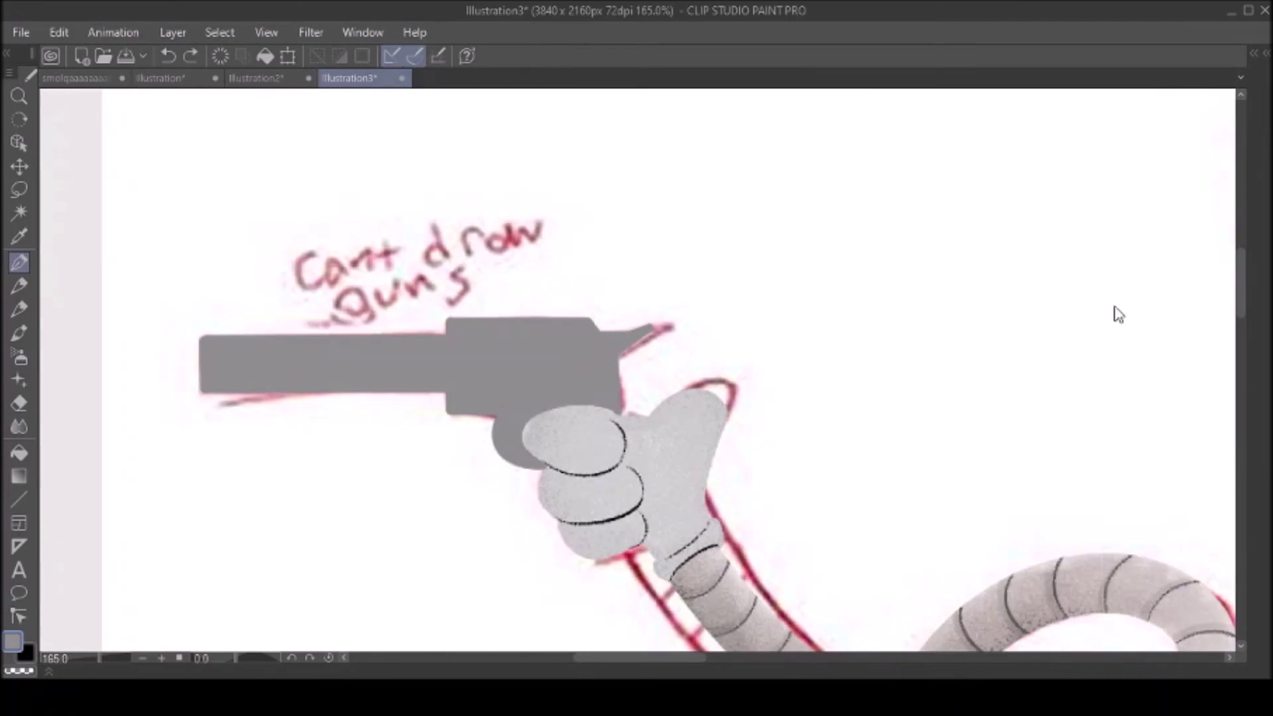
left_click_drag(625, 418, 647, 530)
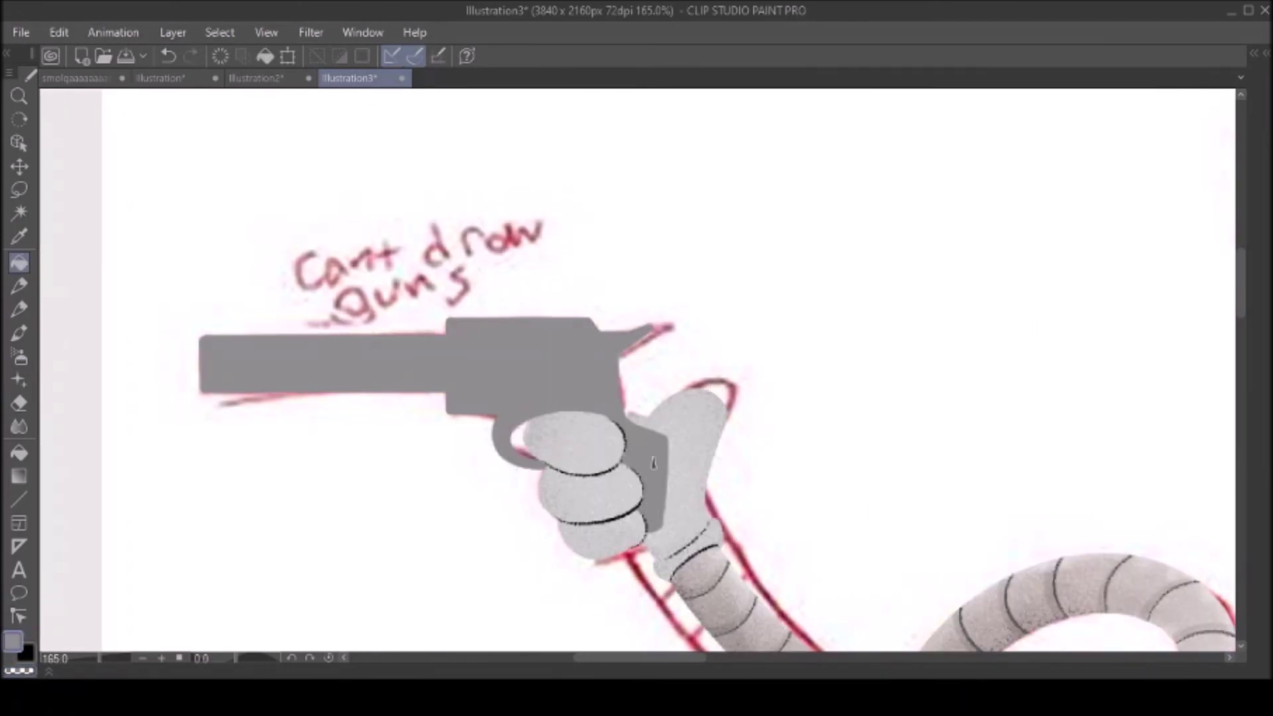
scroll(533, 429, "down", 4)
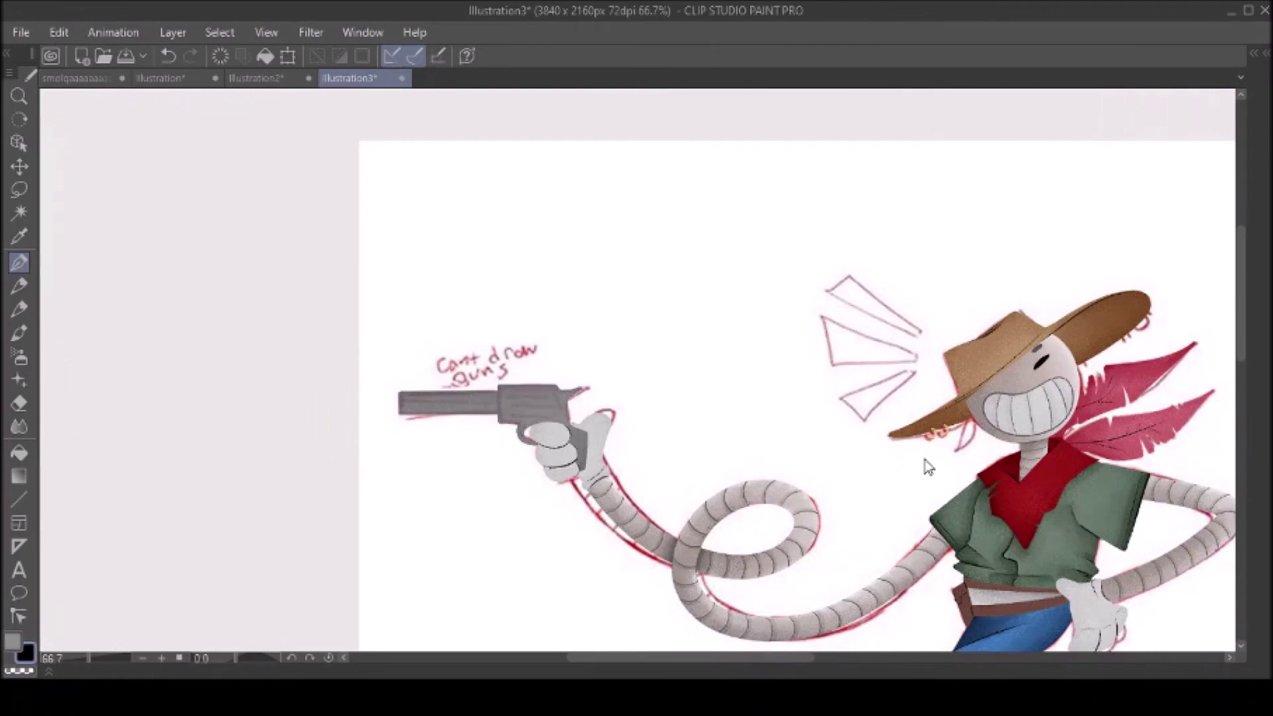
Step: Draw thin black detail lines along the revolver's barrel, cylinder, frame and hammer
scroll(498, 415, "up", 4)
left_click_drag(508, 358, 507, 441)
left_click_drag(493, 390, 285, 389)
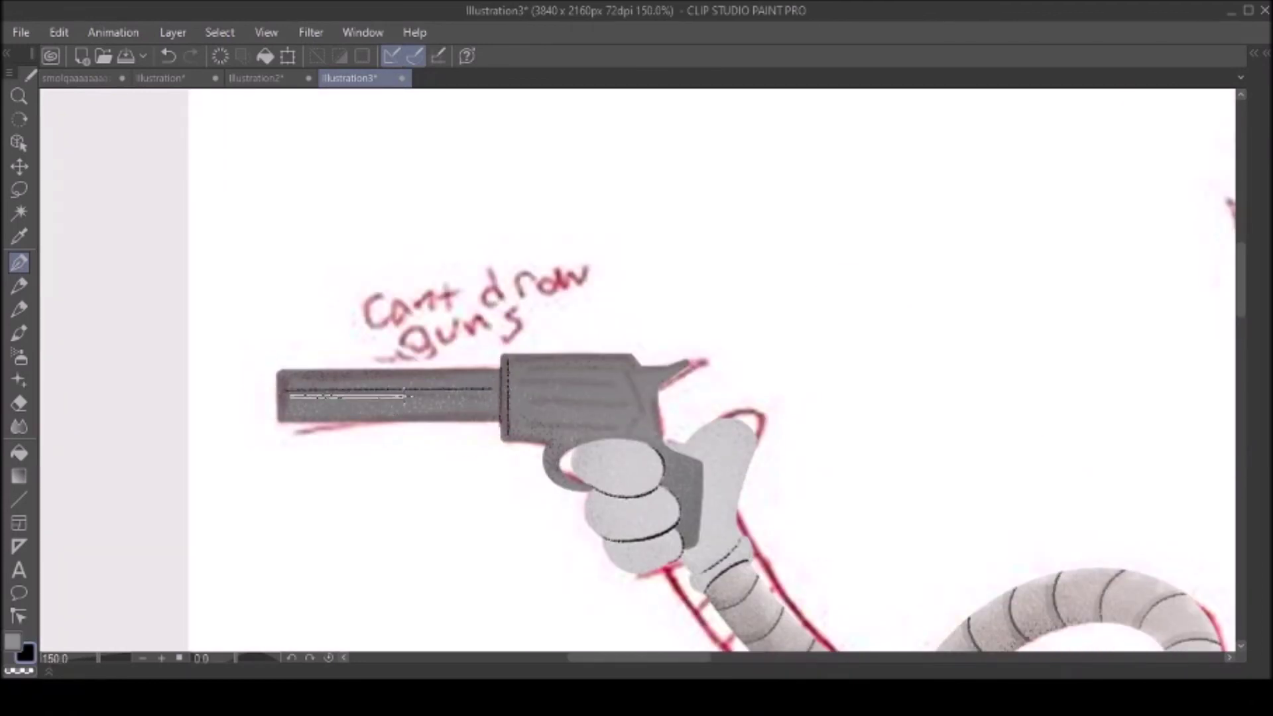
left_click_drag(657, 395, 641, 364)
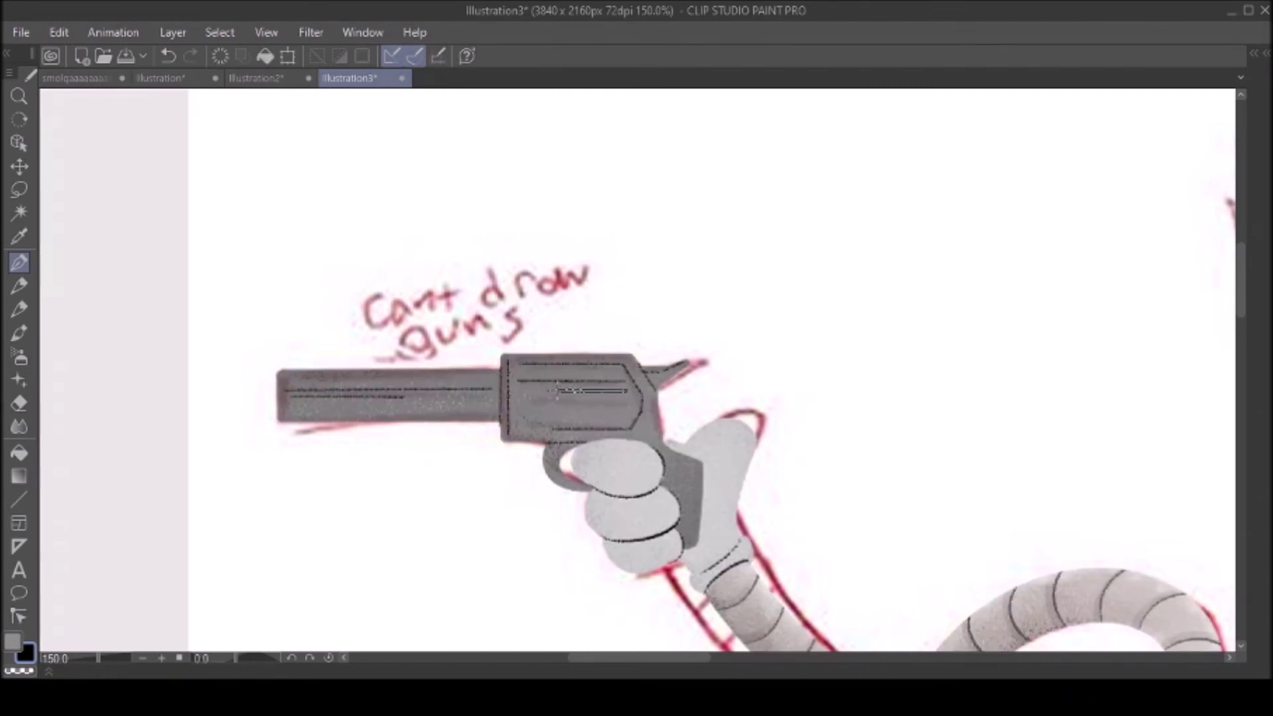
Step: Outline the uppermost wedge-shaped burst mark in front of the hat in red and fill it solid
scroll(656, 437, "down", 5)
left_click_drag(862, 431, 476, 216)
scroll(478, 219, "up", 4)
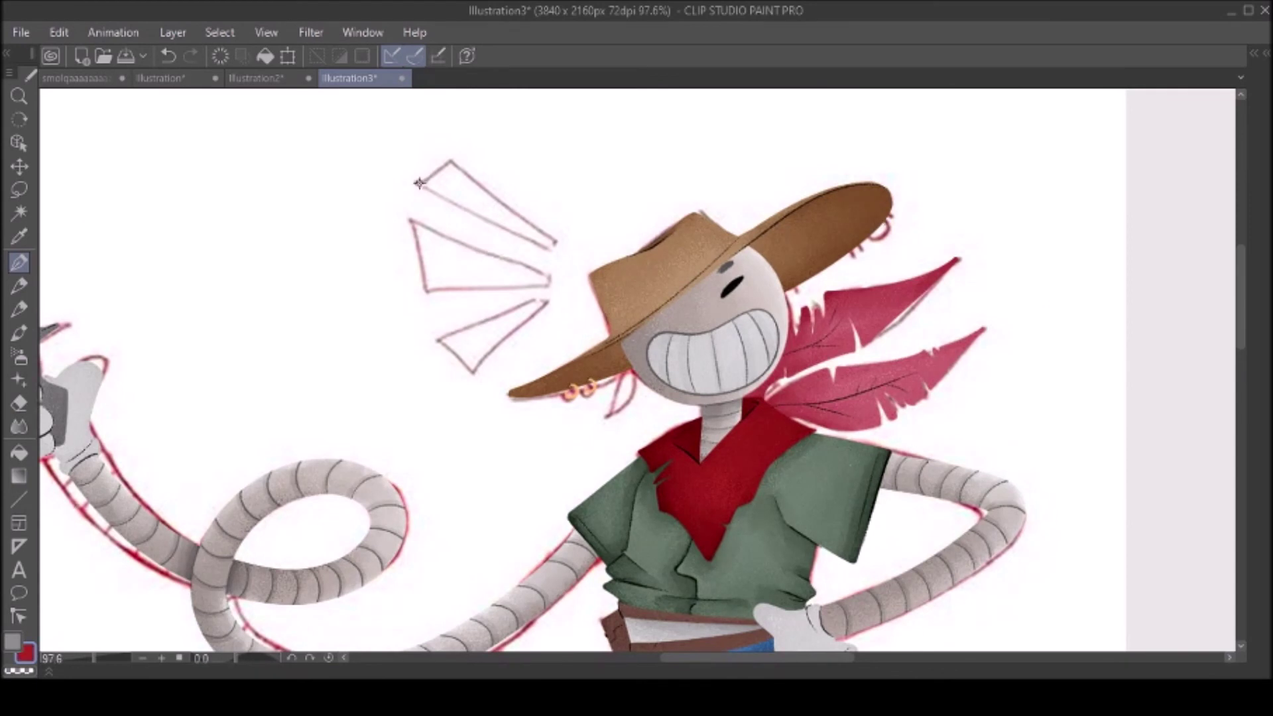
left_click_drag(446, 157, 556, 246)
left_click_drag(419, 186, 554, 250)
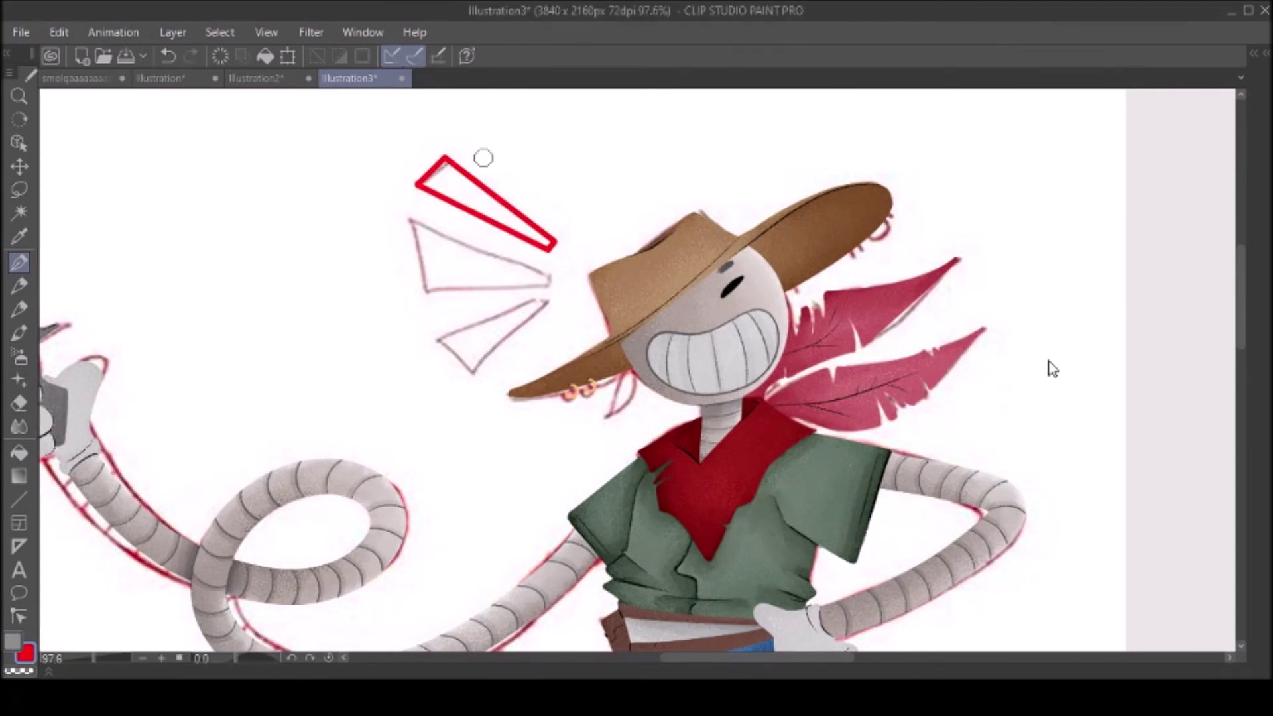
left_click_drag(426, 177, 550, 245)
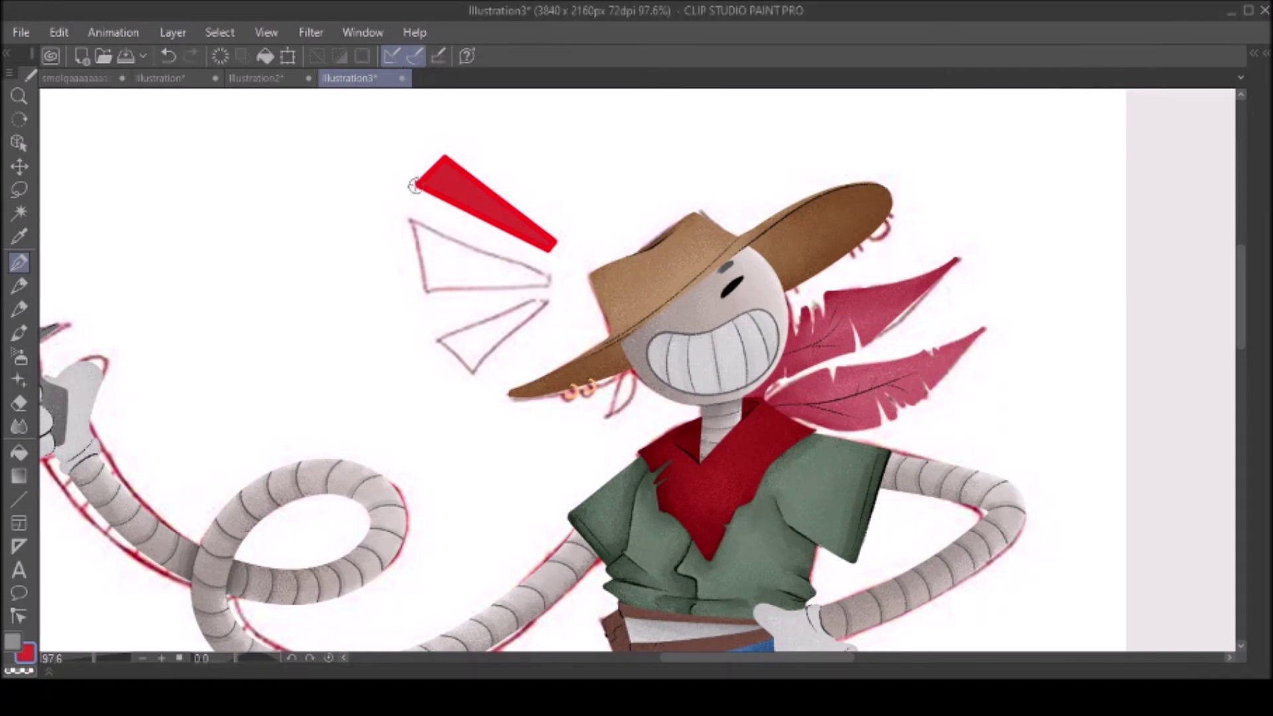
left_click_drag(416, 202, 530, 228)
key("ctrl+z")
mouse_move(526, 156)
left_mouse_down()
mouse_move(425, 182)
mouse_move(465, 227)
left_mouse_up()
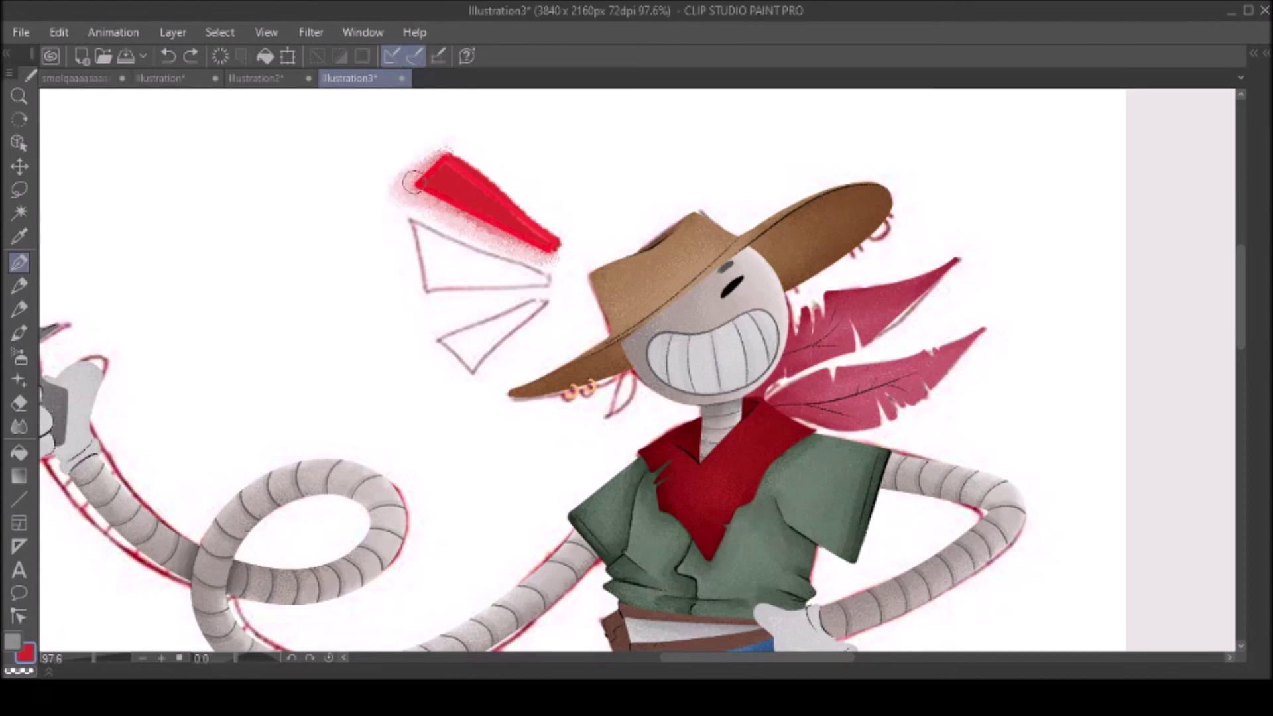
key("ctrl+z")
key("ctrl+minus")
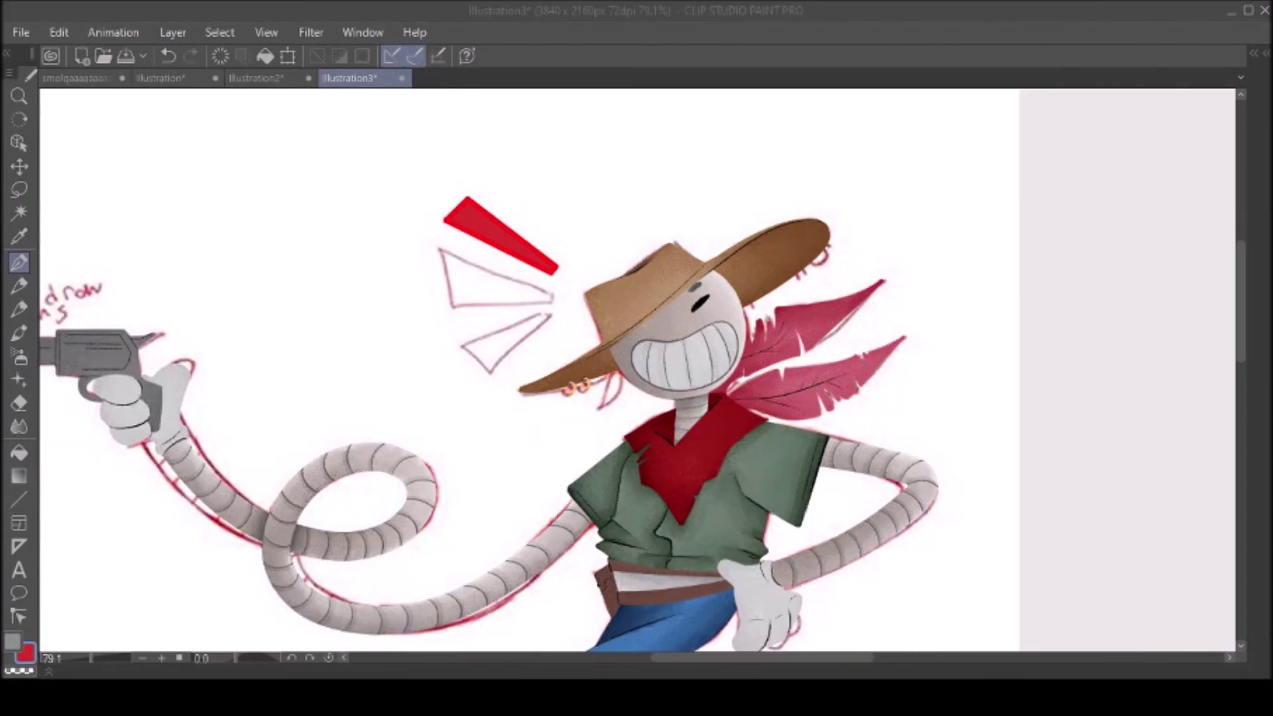
Step: Paint the upper and middle wedge-shaped burst marks in front of the hat as solid light orange shapes
key("ctrl+z")
mouse_move(439, 248)
left_mouse_down()
mouse_move(439, 307)
mouse_move(549, 305)
left_mouse_up()
left_click_drag(459, 214, 447, 220)
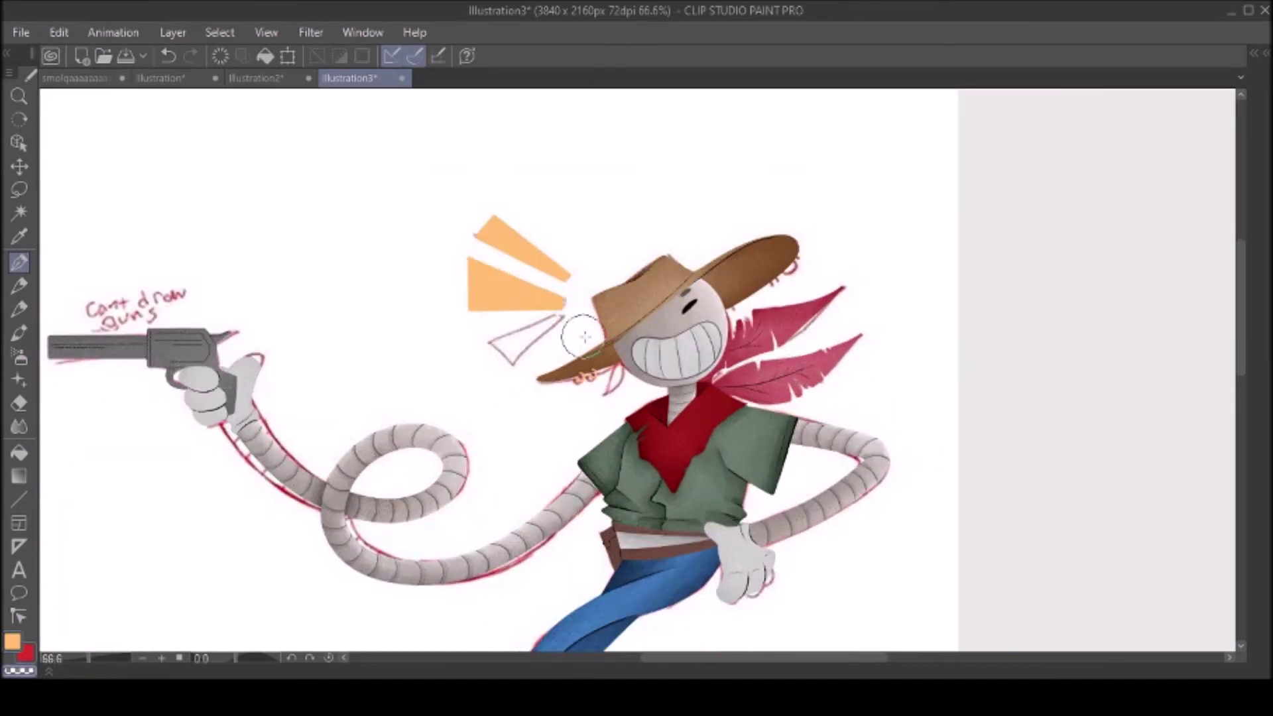
Step: Duplicate the upper orange burst mark and reposition the copy at an upward angle over the lowest sketched mark
mouse_move(467, 243)
left_mouse_down()
mouse_move(453, 194)
mouse_move(465, 241)
left_mouse_up()
key("ctrl+v")
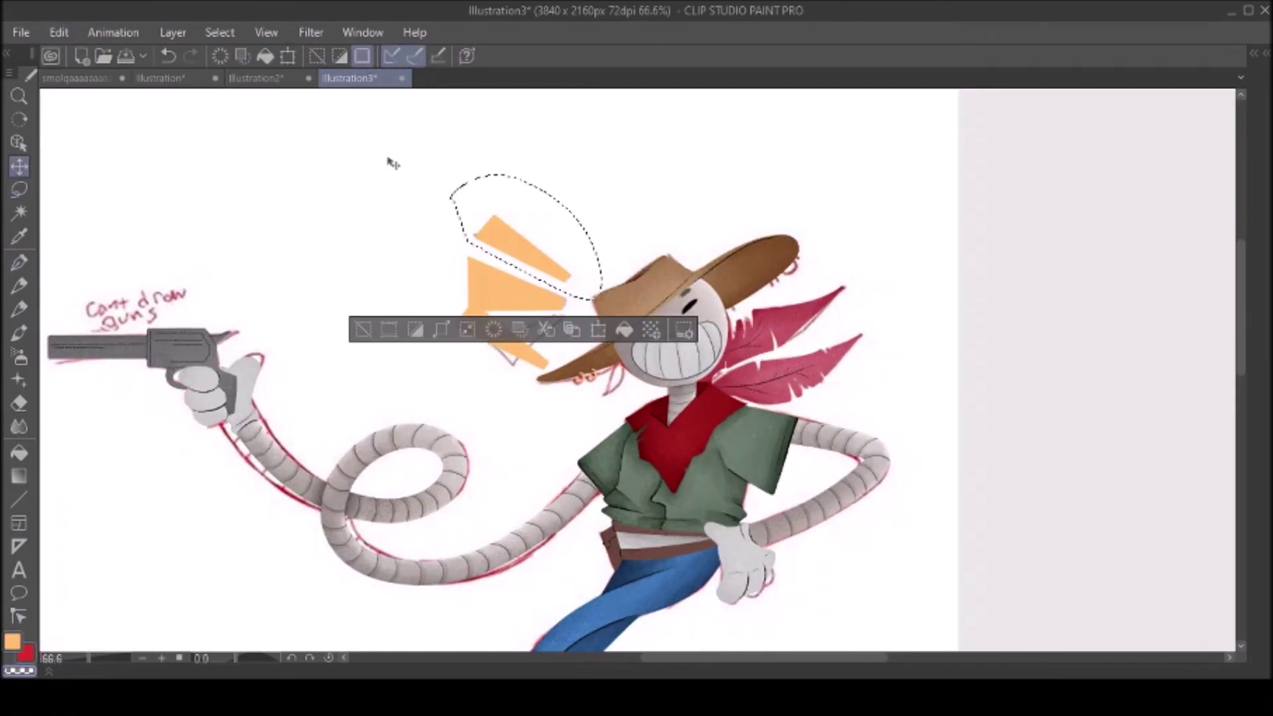
key("ctrl+t")
left_click_drag(588, 367, 552, 396)
key("Return")
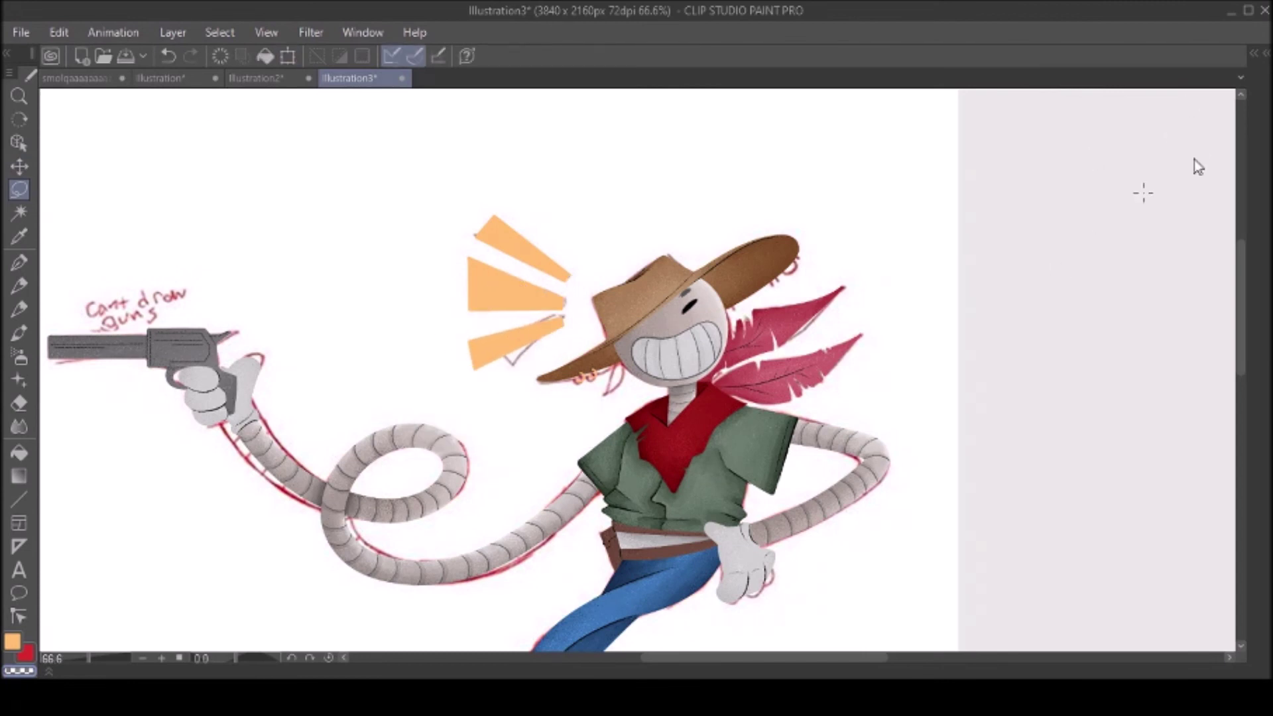
Step: Hide the red sketch and paint soft grey ground shadows beneath and between the boots
key("ctrl+minus")
key("ctrl+minus")
key("p")
left_click_drag(392, 514, 415, 522)
left_click_drag(614, 517, 674, 520)
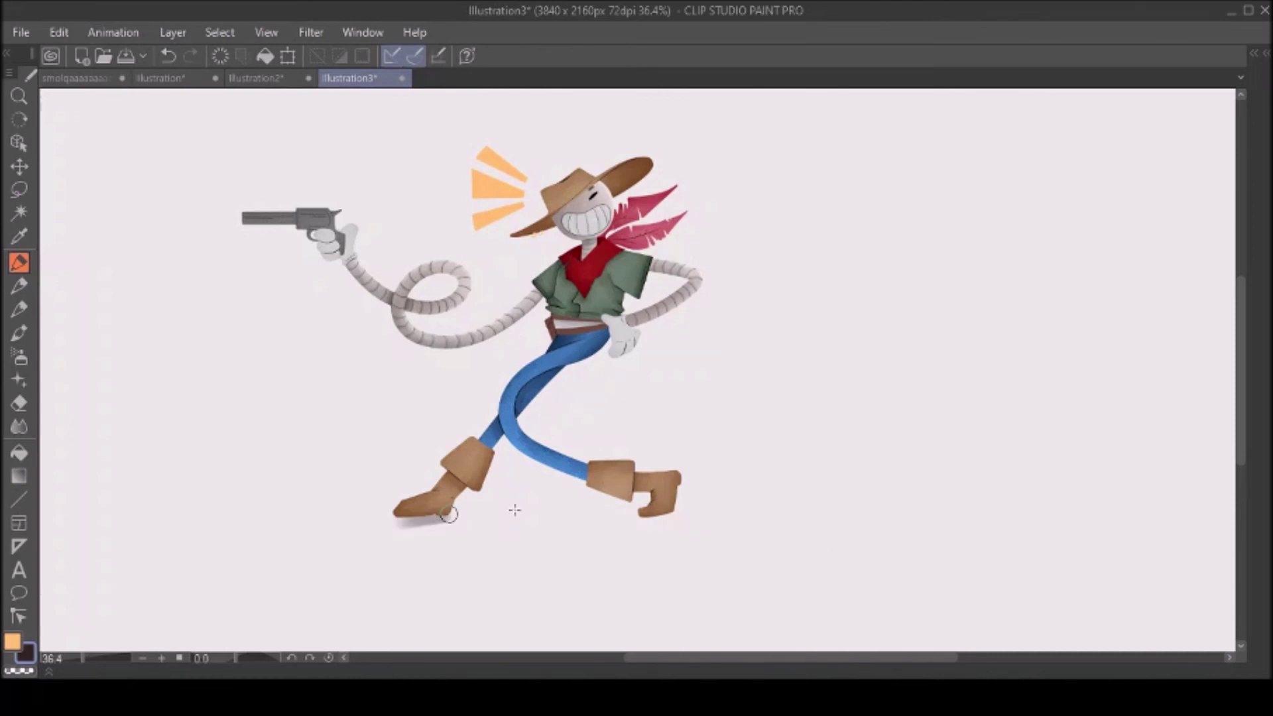
left_click_drag(515, 511, 630, 514)
scroll(630, 514, "up", 1)
key("ctrl+minus")
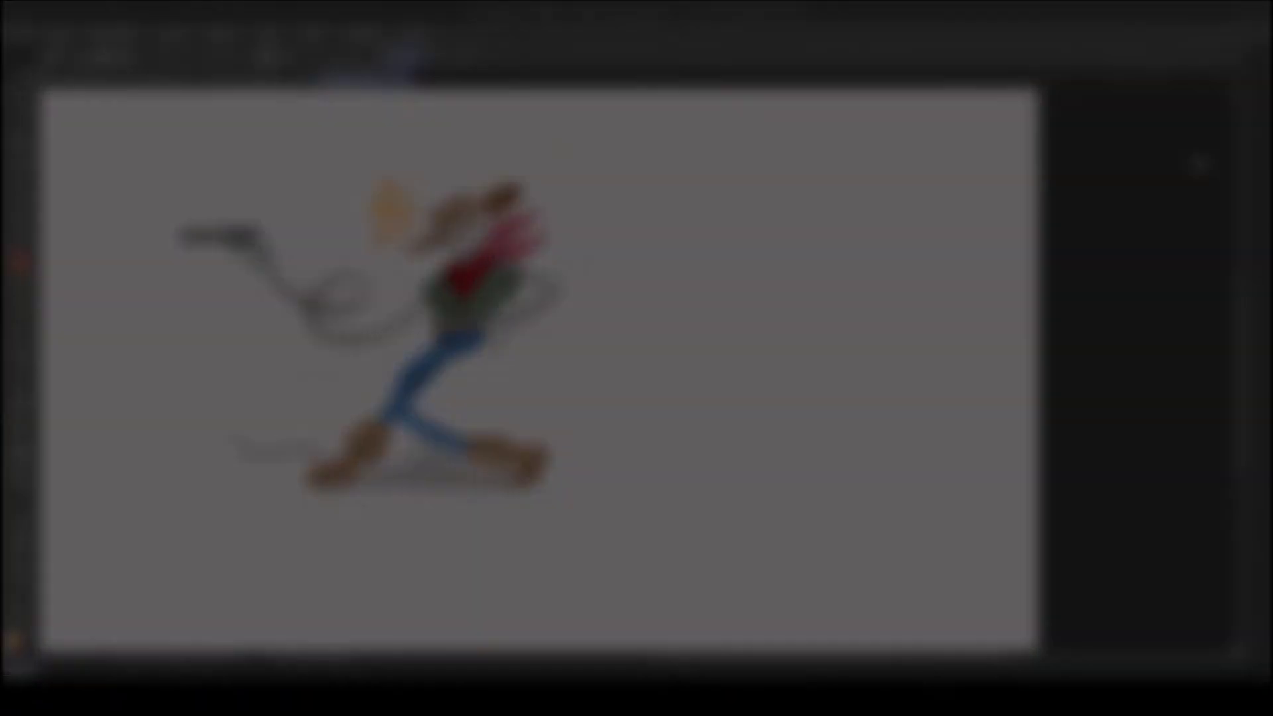